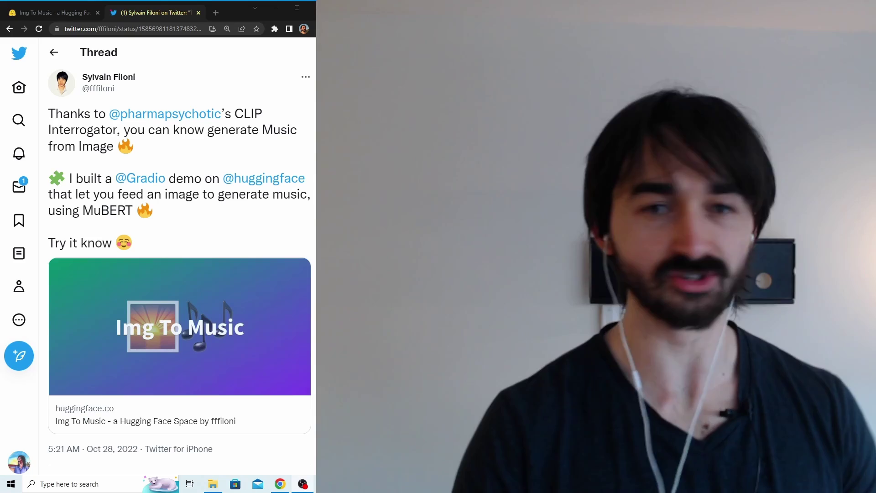
Switch from the Twitter thread to the Img To Music demo showing the cat photo.
{"action": "left_click", "coordinate": [45, 14]}
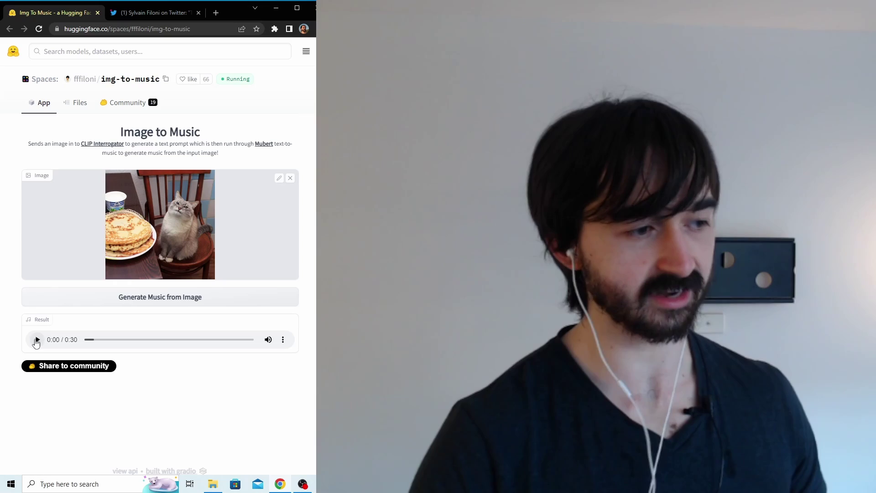
Play the existing clip, generate a new 30-second clip from the cat photo, and pause it at 0:07.
{"action": "left_click", "coordinate": [36, 340]}
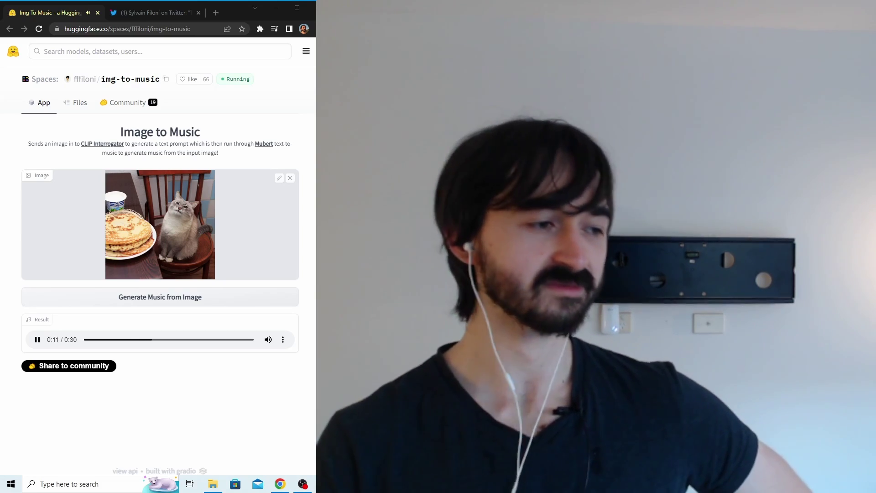
{"action": "key", "text": "space"}
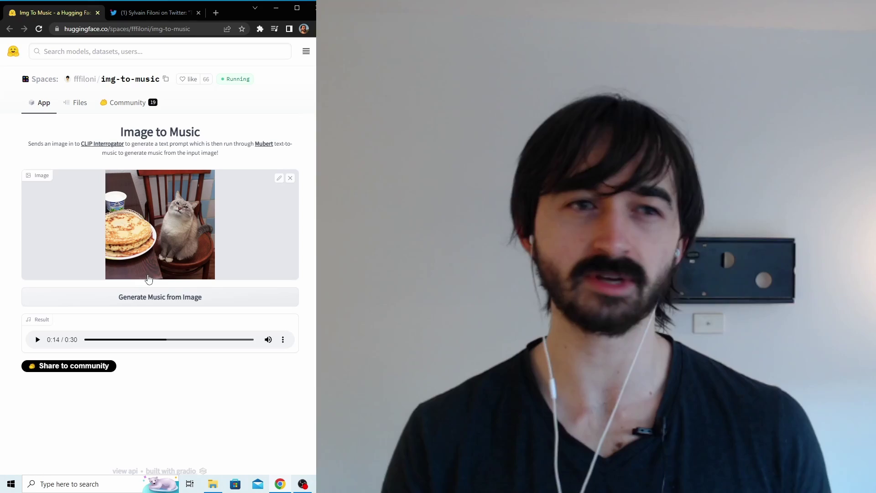
{"action": "left_click", "coordinate": [154, 298]}
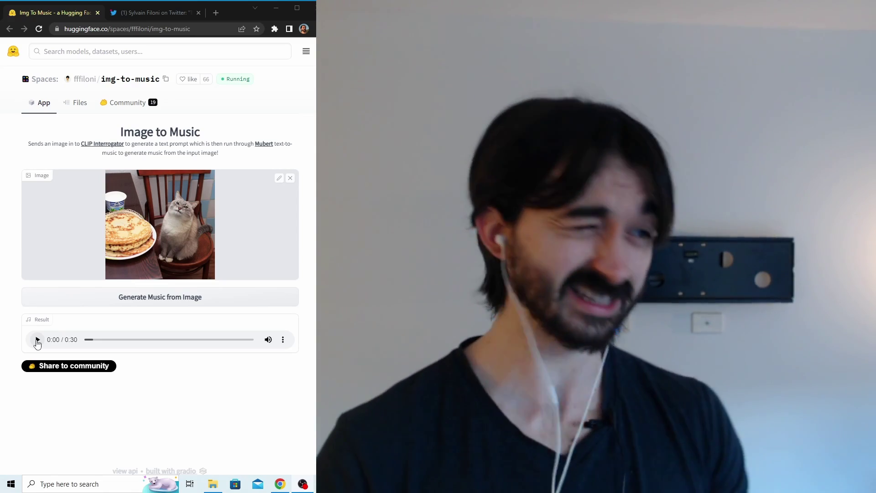
{"action": "left_click", "coordinate": [37, 340]}
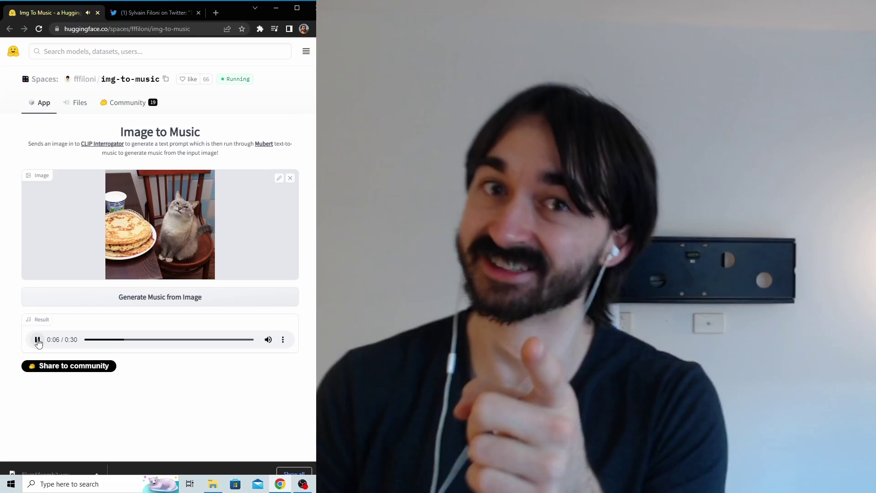
{"action": "left_click", "coordinate": [37, 340]}
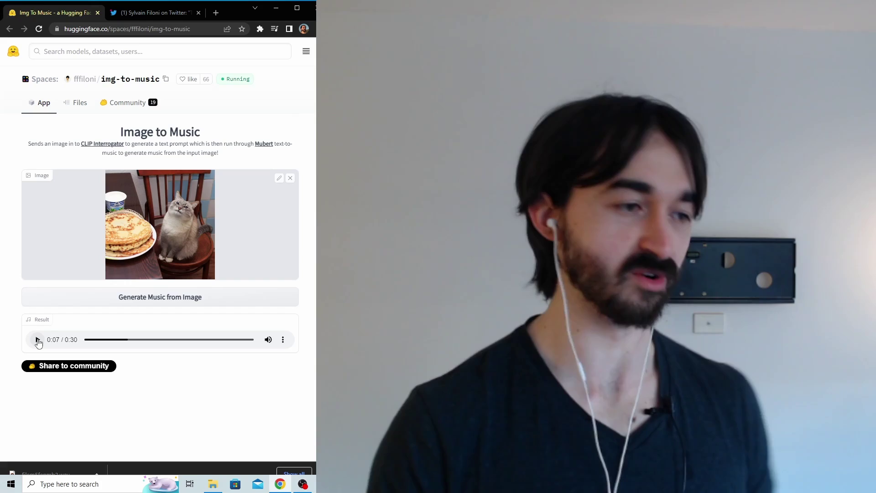
Download the generated music clip as a .wav and maximize the browser window.
{"action": "left_click", "coordinate": [282, 340]}
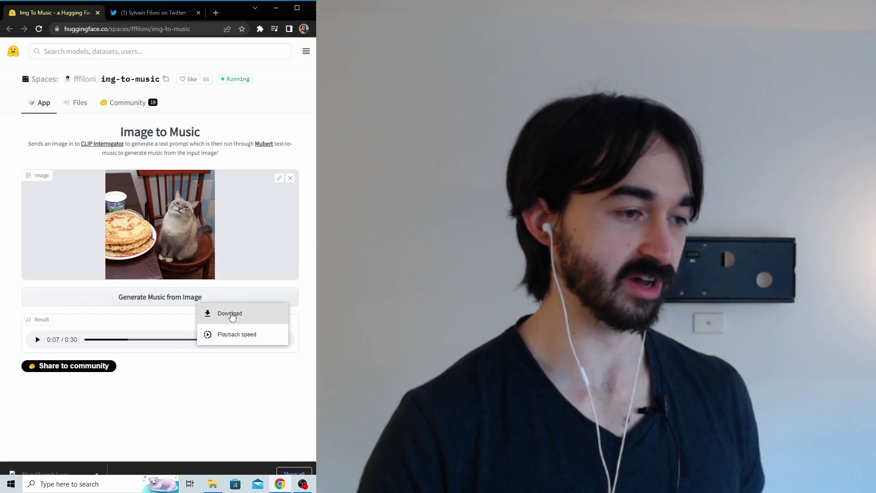
{"action": "left_click", "coordinate": [265, 312]}
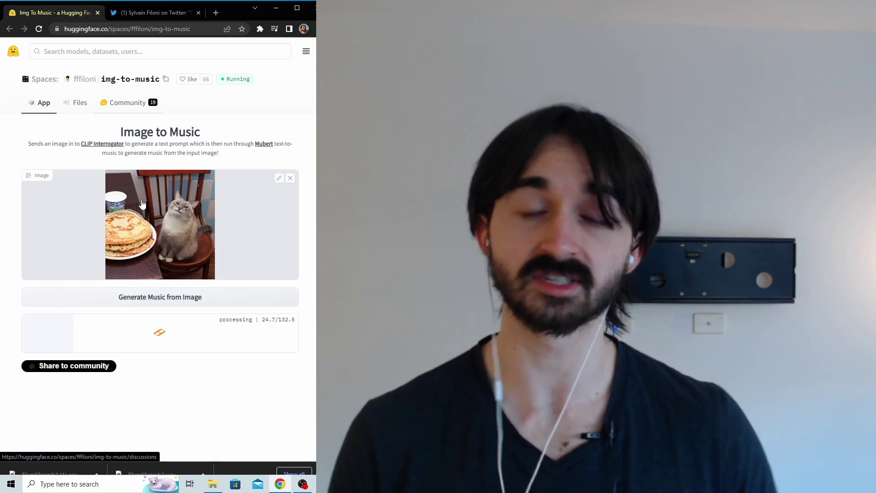
{"action": "key", "text": "super+Up"}
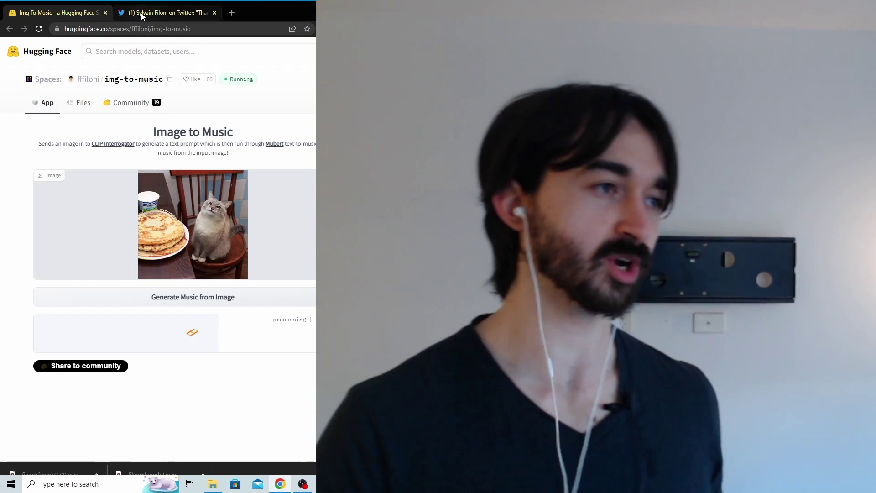
Highlight 'CLIP Interrogator' in the tweet, then return to the Excalidraw diagram.
{"action": "mouse_move", "coordinate": [141, 12]}
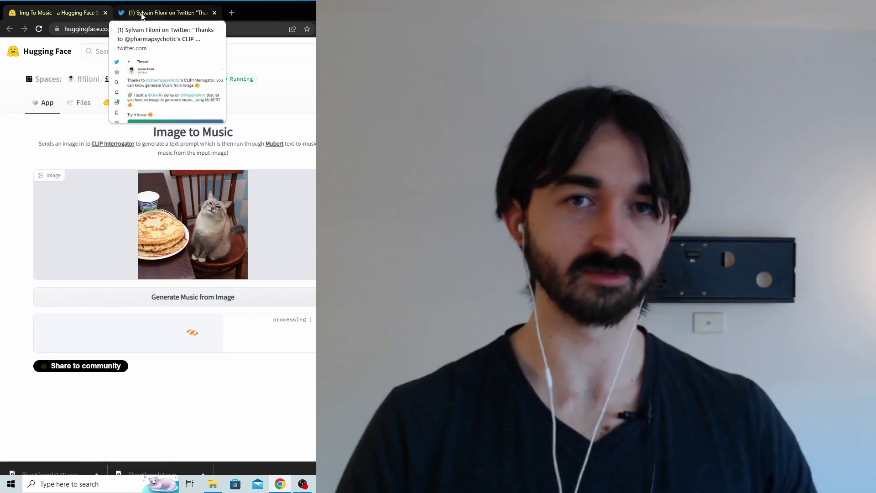
{"action": "left_click", "coordinate": [141, 13]}
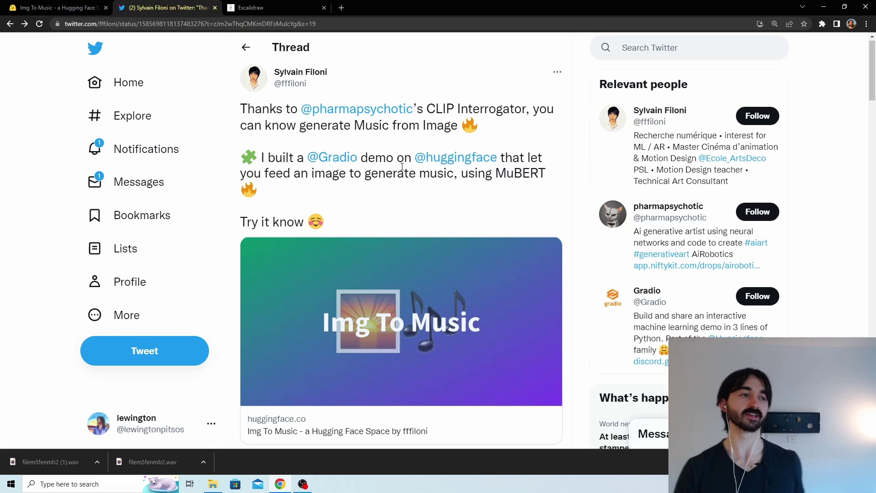
{"action": "left_click_drag", "start_coordinate": [427, 108], "coordinate": [566, 118]}
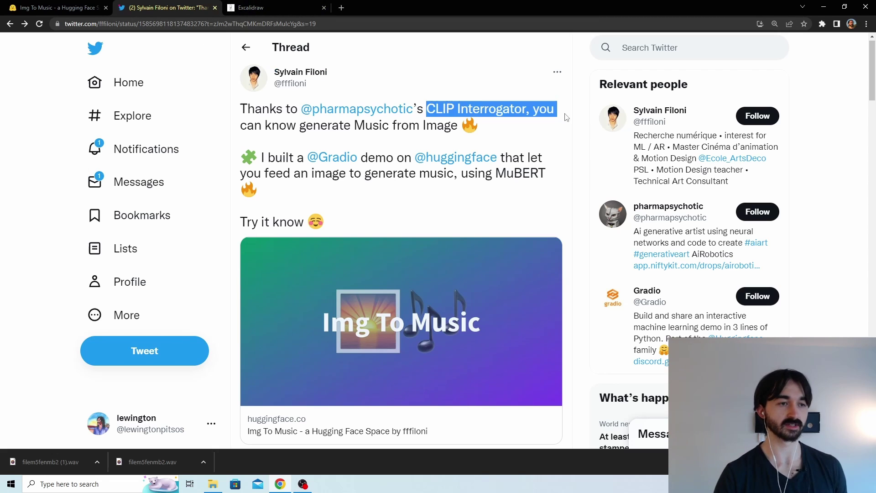
{"action": "left_click", "coordinate": [261, 6]}
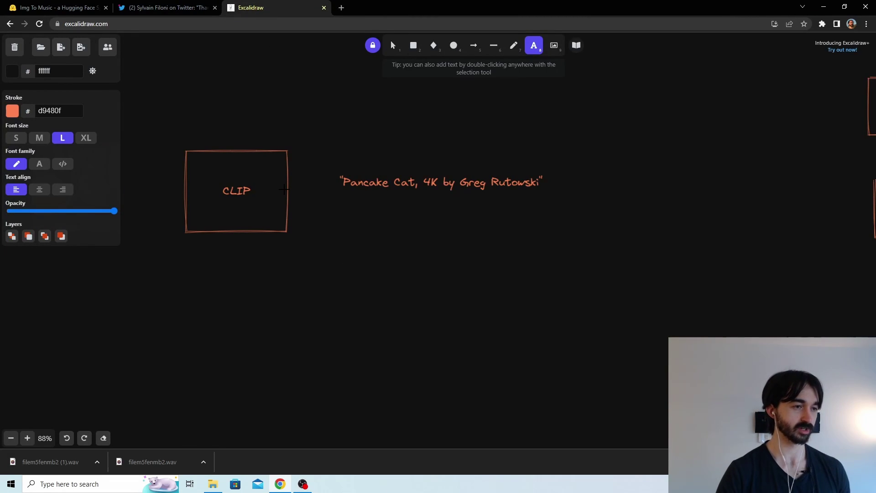
Draw arrows from the cat photo to CLIP and from CLIP to the prompt text.
{"action": "scroll", "coordinate": [295, 186], "scroll_direction": "left", "scroll_amount": 3}
{"action": "left_click", "coordinate": [475, 50]}
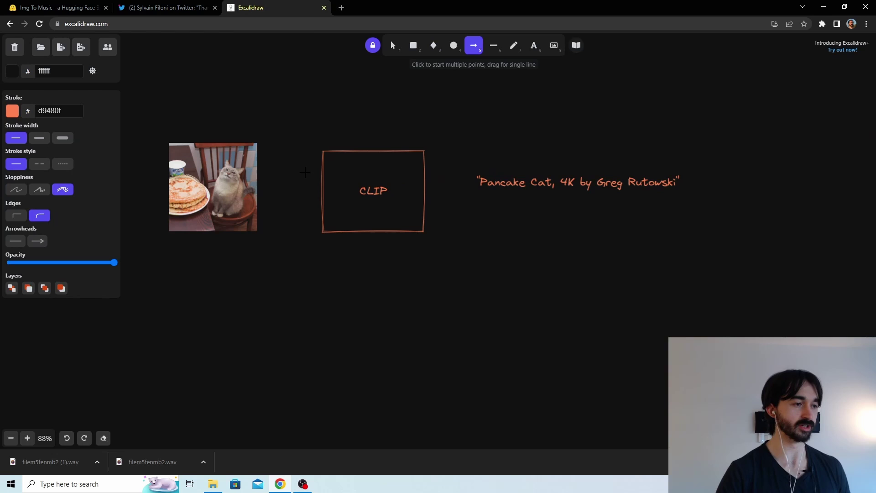
{"action": "left_click_drag", "start_coordinate": [259, 181], "coordinate": [318, 184]}
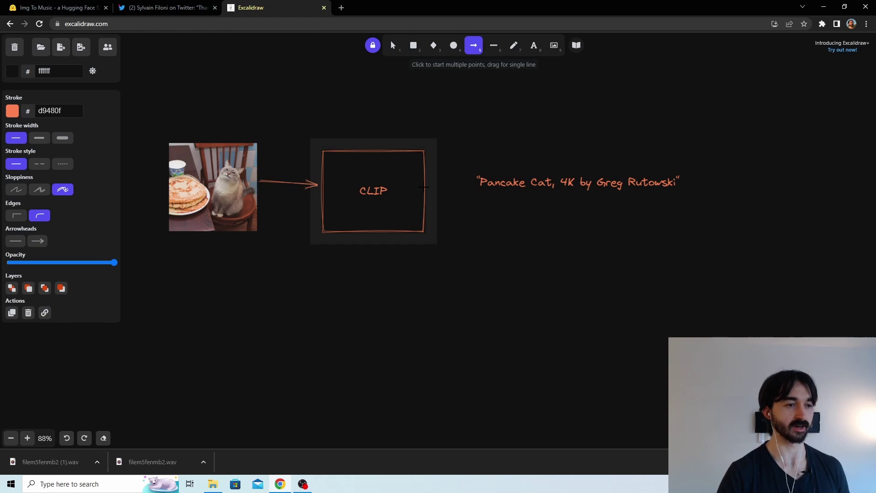
{"action": "left_click_drag", "start_coordinate": [431, 189], "coordinate": [474, 185]}
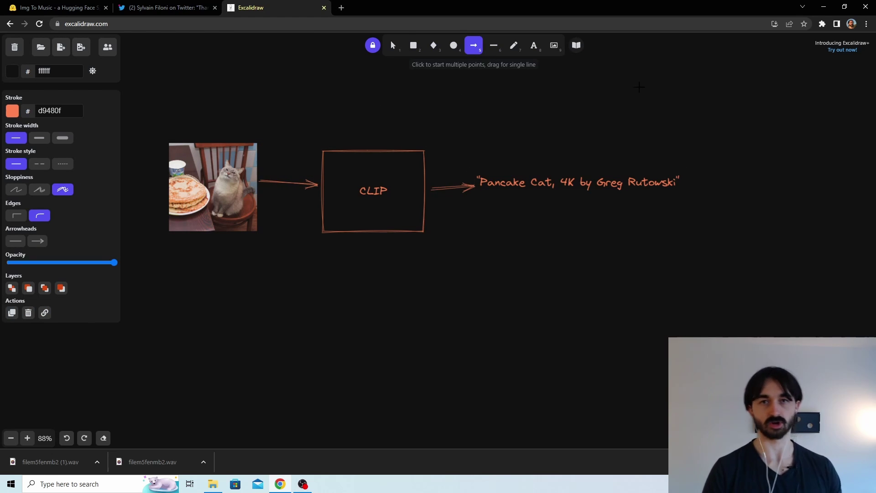
Check the tweet's MuBERT mention, then copy the CLIP box lower down and label it MuBERT.
{"action": "left_click", "coordinate": [182, 17]}
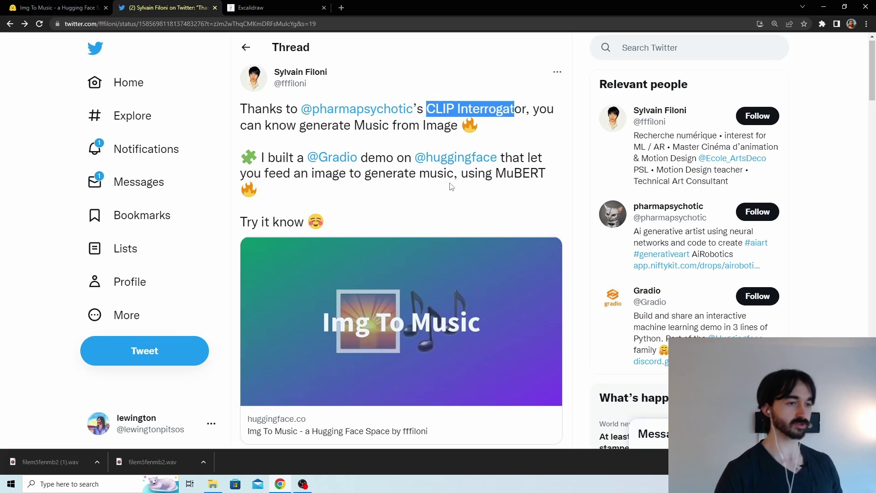
{"action": "left_click_drag", "start_coordinate": [497, 173], "coordinate": [553, 180]}
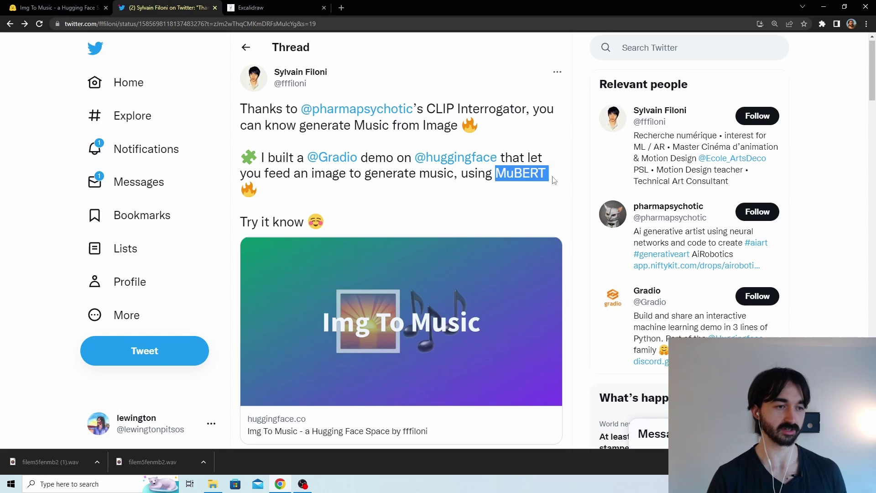
{"action": "left_click", "coordinate": [269, 9]}
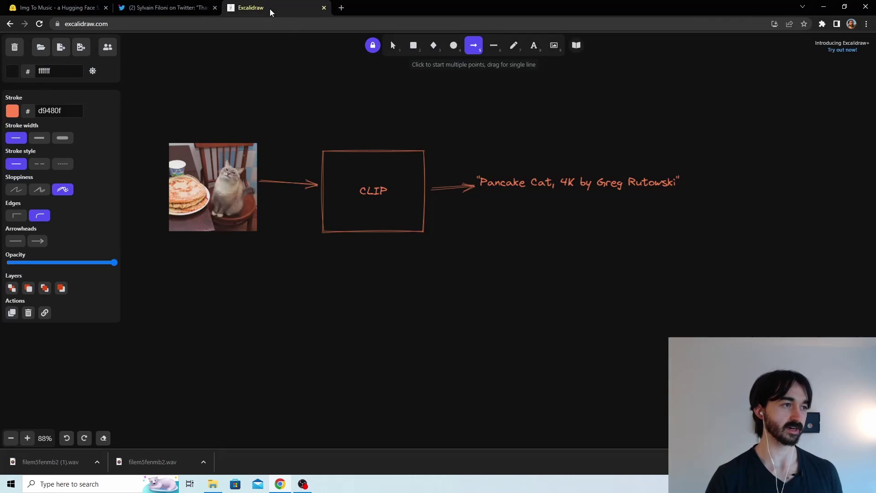
{"action": "left_click", "coordinate": [394, 46]}
{"action": "left_click", "coordinate": [419, 102]}
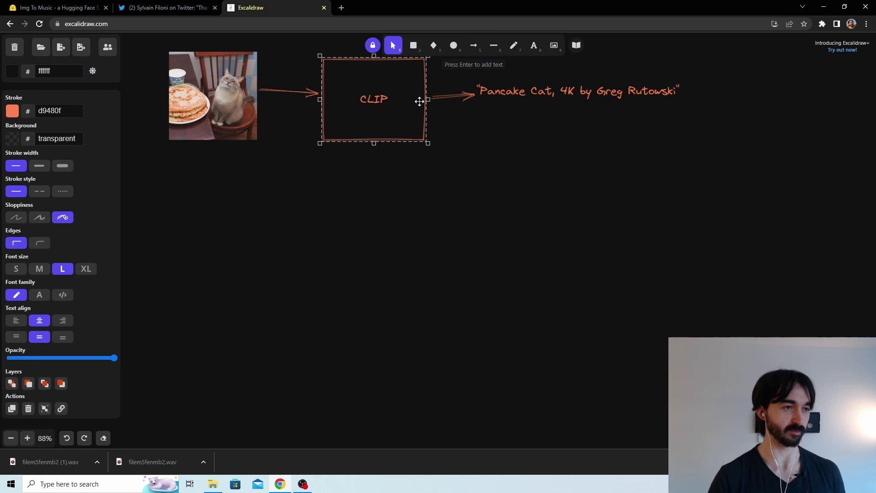
{"action": "left_click_drag", "start_coordinate": [420, 101], "coordinate": [445, 253]}
{"action": "double_click", "coordinate": [432, 269]}
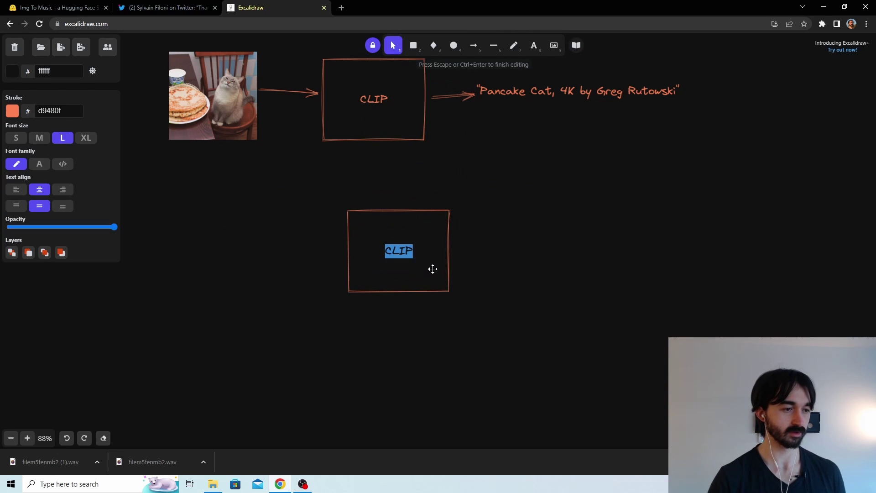
{"action": "type", "text": "MuBERT"}
Duplicate the prompt text to the lower left, sketch a waveform, and fine-tune the cat photo and waveform positions.
{"action": "left_click", "coordinate": [533, 92]}
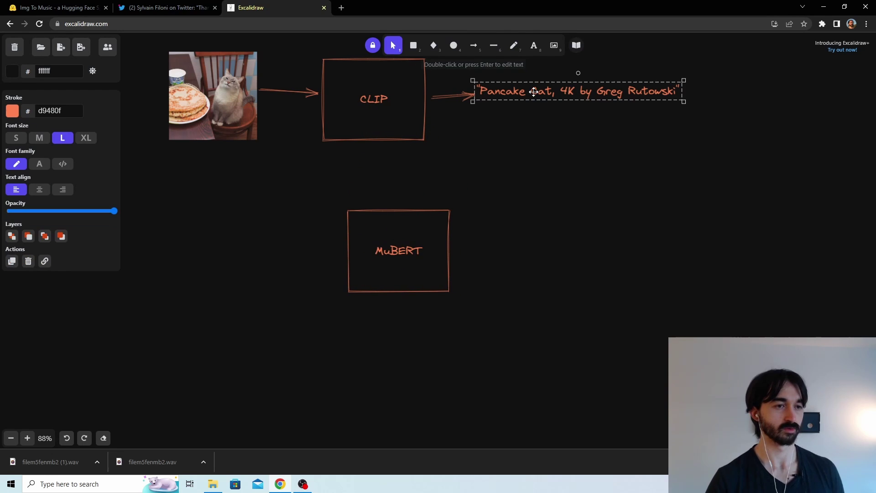
{"action": "key", "text": "ctrl+d"}
{"action": "left_click_drag", "start_coordinate": [533, 91], "coordinate": [136, 262]}
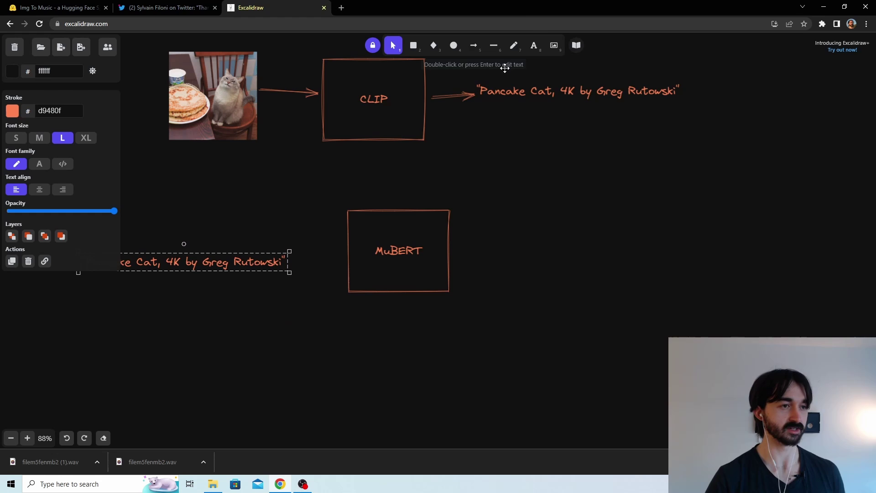
{"action": "left_click", "coordinate": [514, 46]}
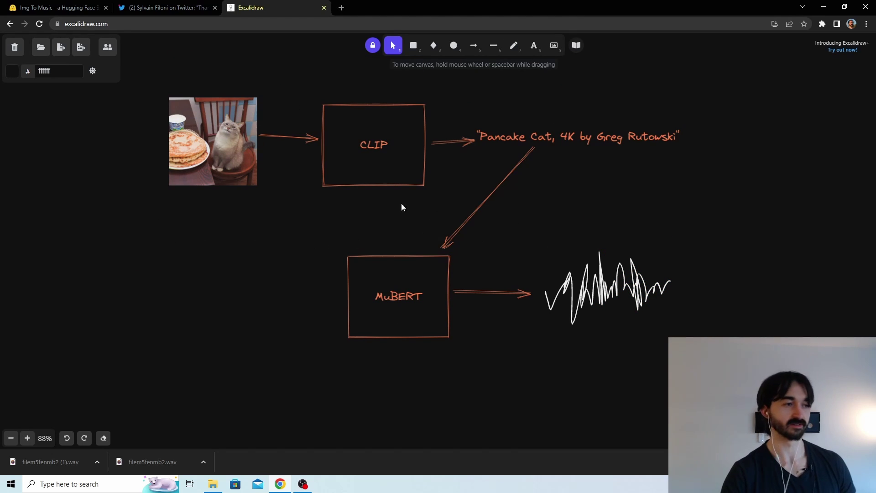
{"action": "left_click_drag", "start_coordinate": [182, 134], "coordinate": [163, 125]}
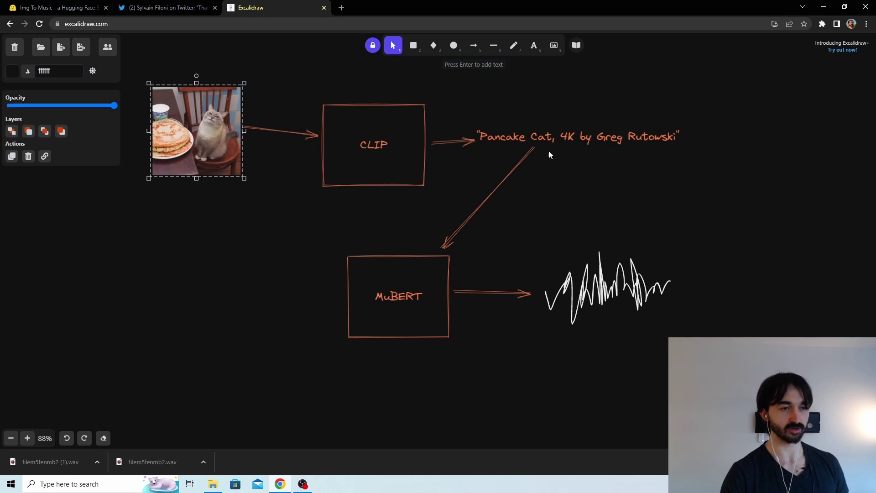
{"action": "left_click_drag", "start_coordinate": [590, 295], "coordinate": [599, 289]}
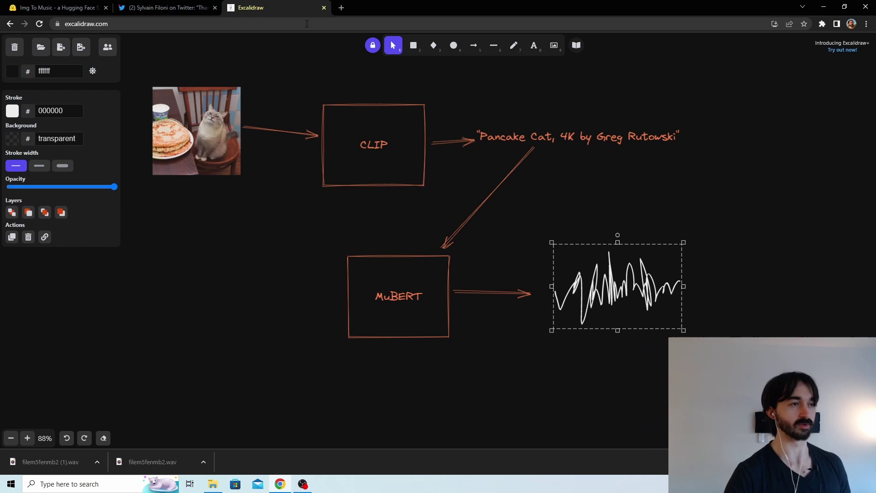
{"action": "left_click", "coordinate": [176, 9]}
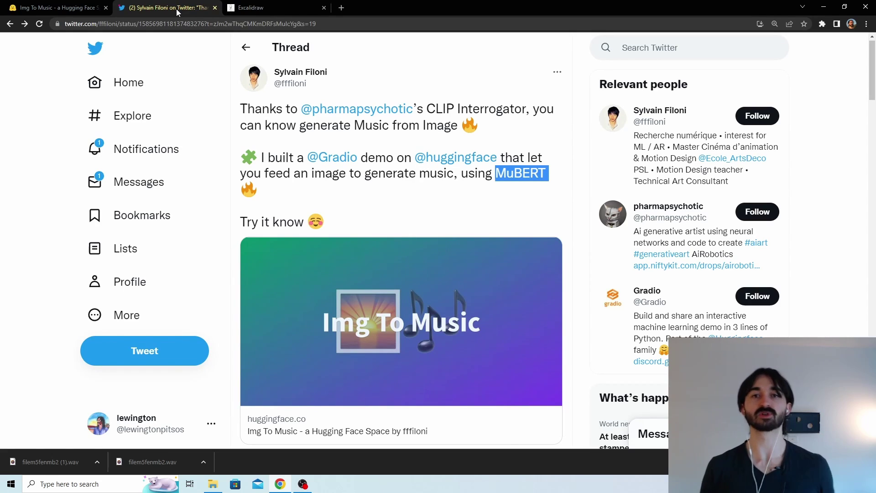
{"action": "left_click", "coordinate": [250, 8]}
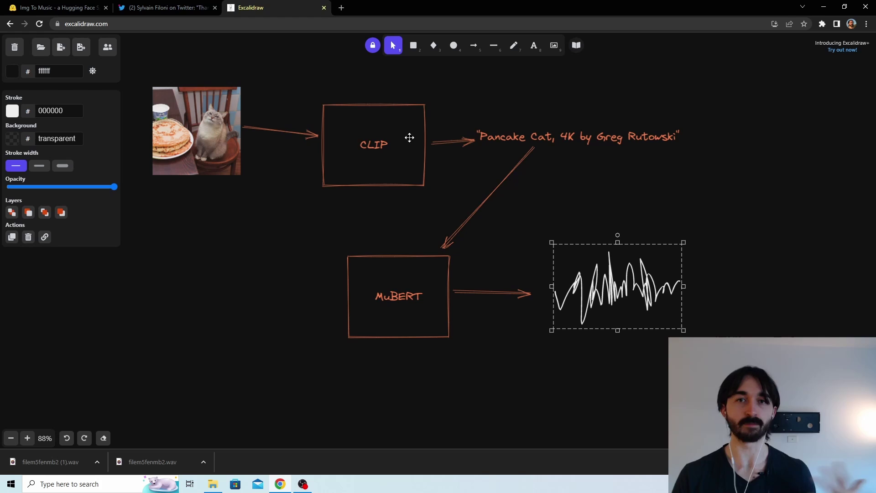
Reposition the cat photo, finish the FuBERT label, and take the pencil to sketch '34'.
{"action": "left_click", "coordinate": [226, 135]}
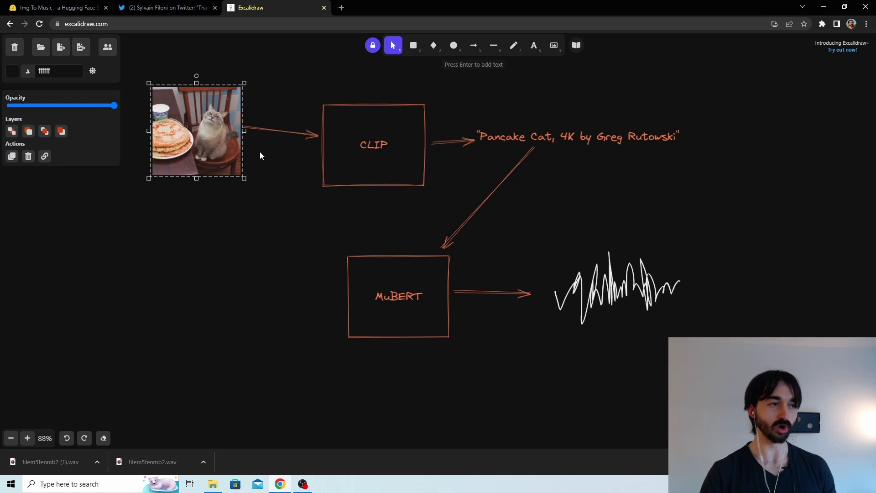
{"action": "left_click_drag", "start_coordinate": [201, 155], "coordinate": [264, 175], "text": "alt"}
{"action": "scroll", "coordinate": [256, 138], "scroll_direction": "down", "scroll_amount": 2}
{"action": "left_click_drag", "start_coordinate": [256, 91], "coordinate": [205, 344]}
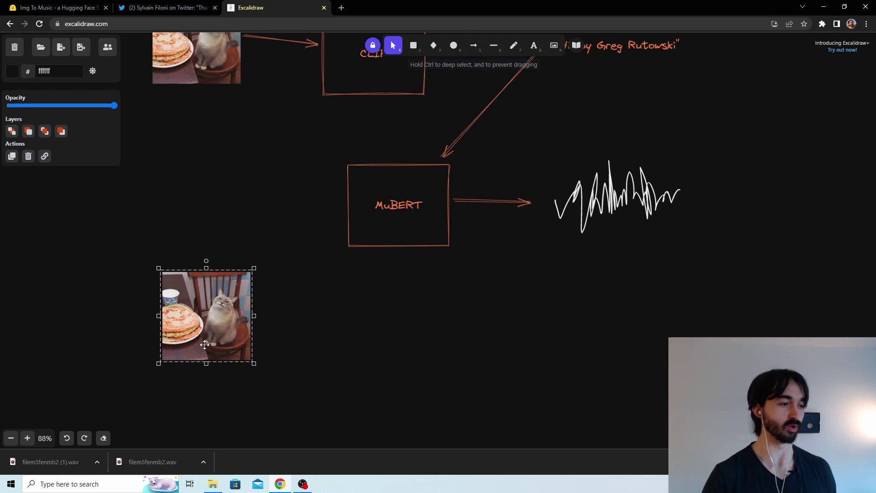
{"action": "scroll", "coordinate": [215, 314], "scroll_direction": "down", "scroll_amount": 2}
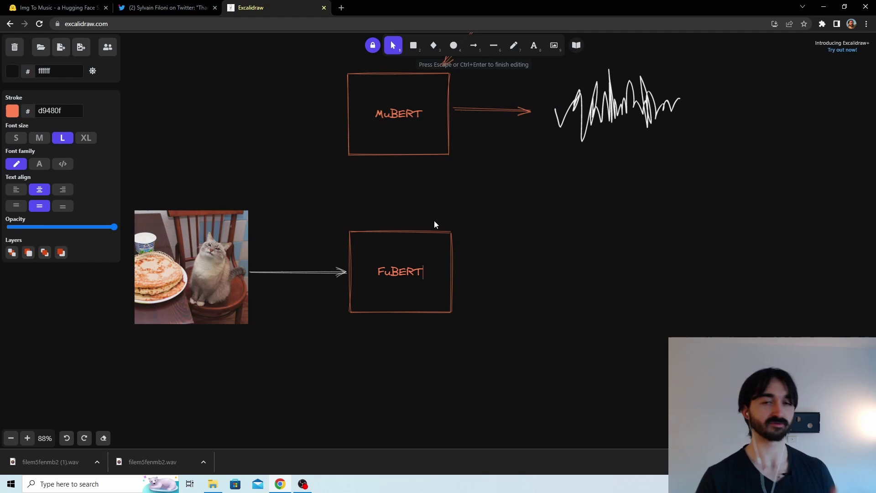
{"action": "left_click", "coordinate": [436, 220]}
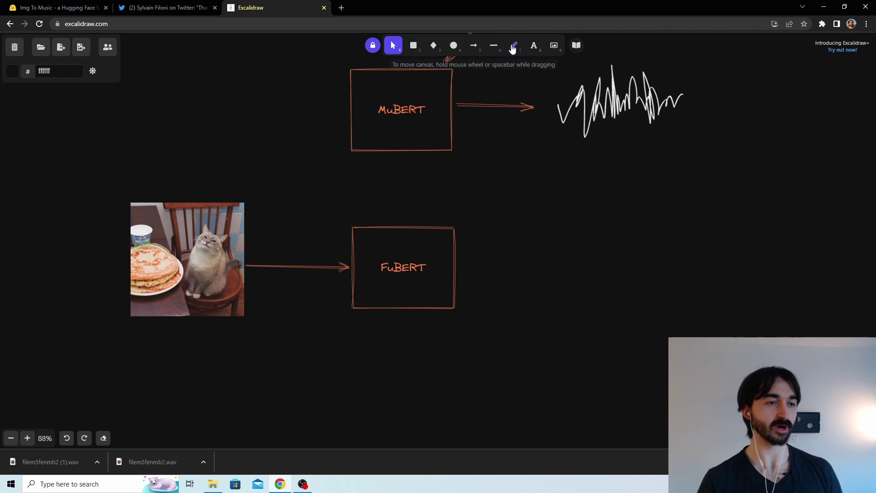
{"action": "left_click", "coordinate": [513, 46]}
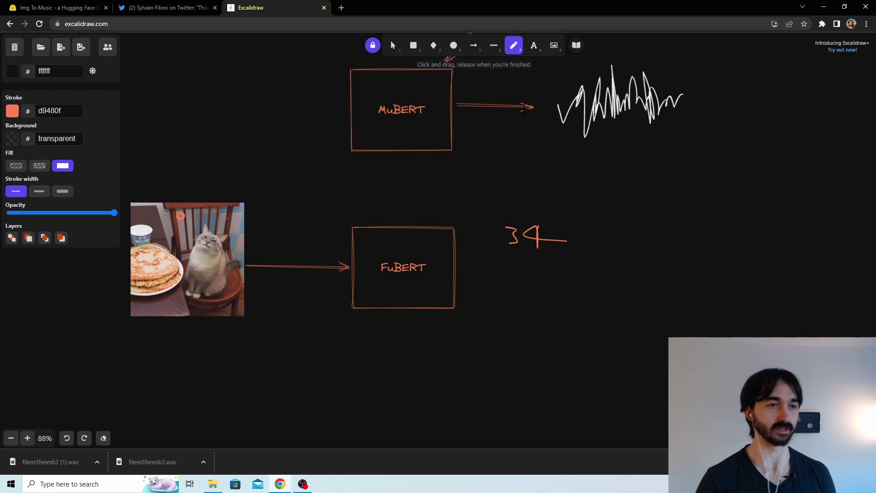
Draw an arrow from FuBERT to 34, then scribble a large waveform with stroke 000000.
{"action": "left_click", "coordinate": [473, 45]}
{"action": "mouse_move", "coordinate": [458, 258]}
{"action": "left_mouse_down"}
{"action": "mouse_move", "coordinate": [505, 239]}
{"action": "mouse_move", "coordinate": [600, 274]}
{"action": "left_mouse_up"}
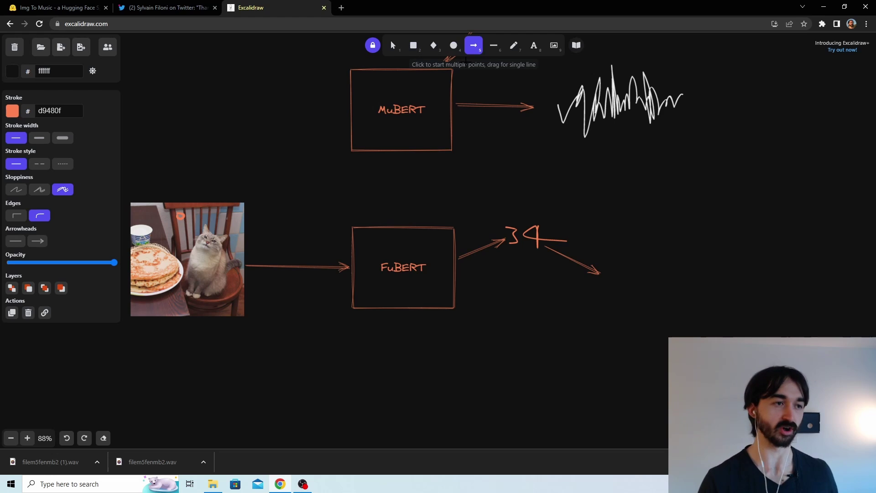
{"action": "key", "text": "7"}
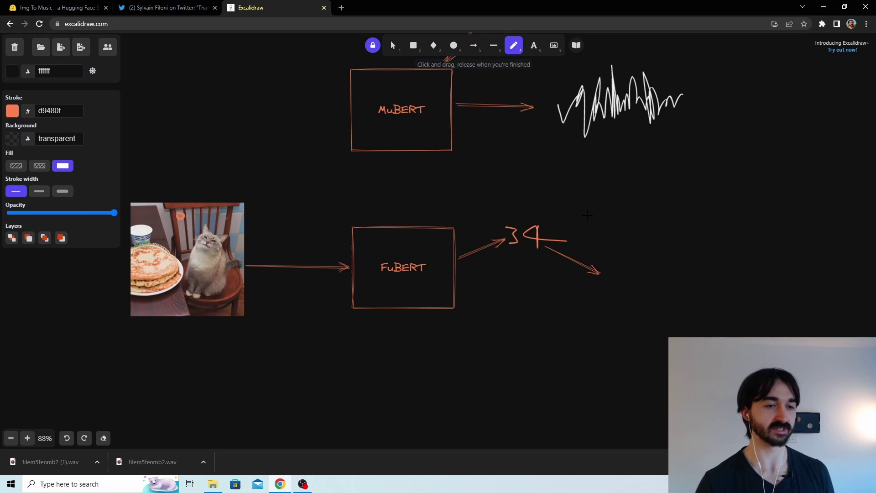
{"action": "left_click", "coordinate": [13, 111]}
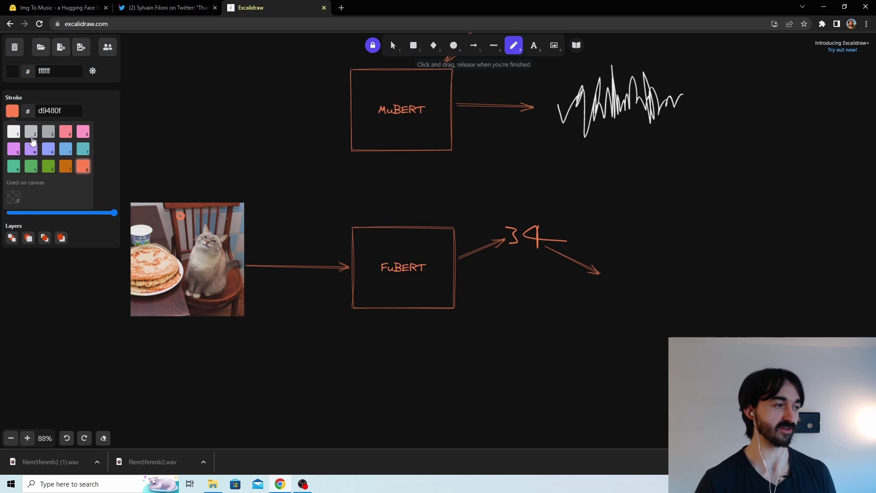
{"action": "left_click", "coordinate": [13, 131]}
{"action": "mouse_move", "coordinate": [612, 274]}
{"action": "left_mouse_down"}
{"action": "mouse_move", "coordinate": [703, 232]}
{"action": "mouse_move", "coordinate": [697, 306]}
{"action": "mouse_move", "coordinate": [802, 266]}
{"action": "mouse_move", "coordinate": [789, 278]}
{"action": "mouse_move", "coordinate": [837, 275]}
{"action": "left_mouse_up"}
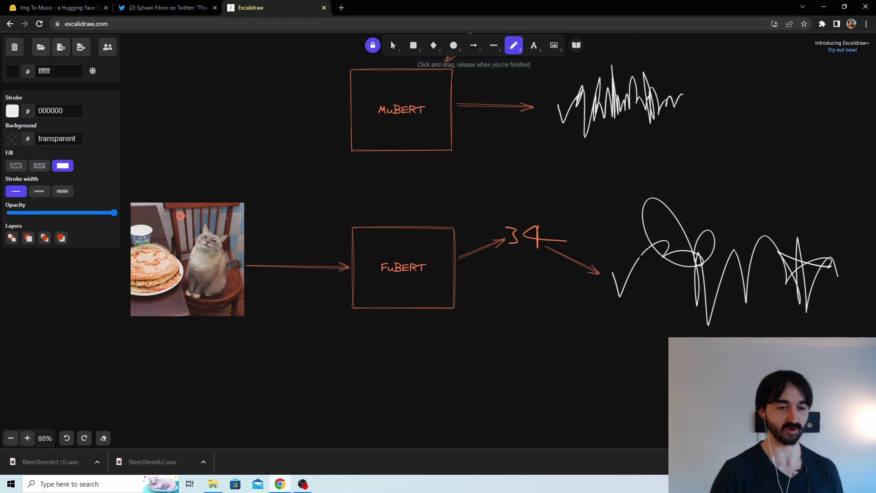
Scroll over the diagram, glance at the Image to Music and Twitter tabs, and return.
{"action": "scroll", "coordinate": [647, 247], "scroll_direction": "down", "scroll_amount": 2}
{"action": "scroll", "coordinate": [635, 247], "scroll_direction": "left", "scroll_amount": 2}
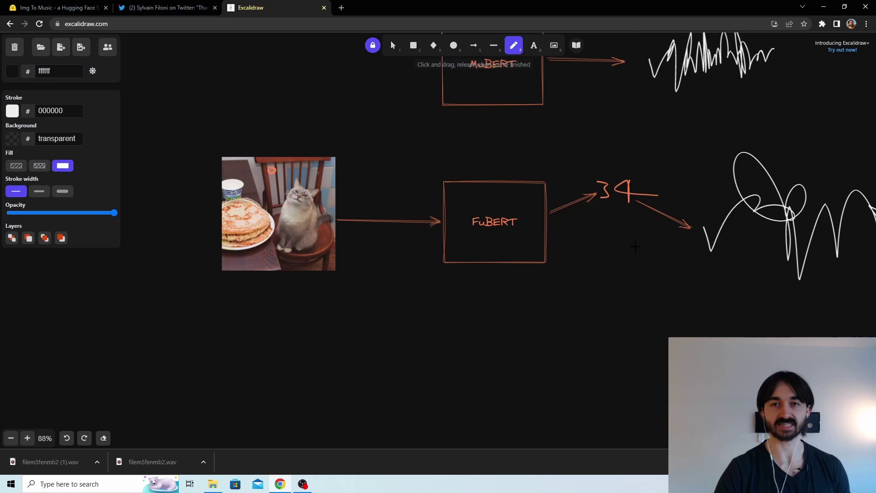
{"action": "scroll", "coordinate": [634, 246], "scroll_direction": "down", "scroll_amount": 2}
{"action": "scroll", "coordinate": [634, 244], "scroll_direction": "down", "scroll_amount": 1}
{"action": "scroll", "coordinate": [634, 240], "scroll_direction": "down", "scroll_amount": 2}
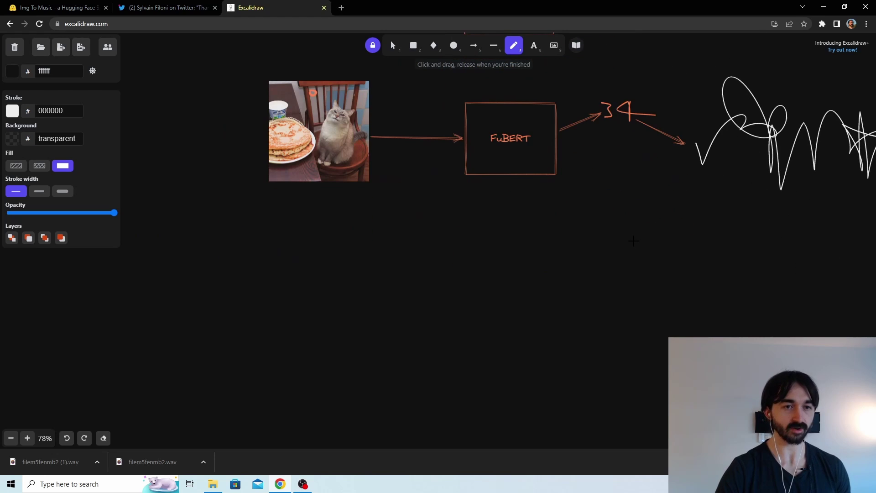
{"action": "scroll", "coordinate": [633, 240], "scroll_direction": "right", "scroll_amount": 1}
{"action": "scroll", "coordinate": [634, 240], "scroll_direction": "down", "scroll_amount": 1}
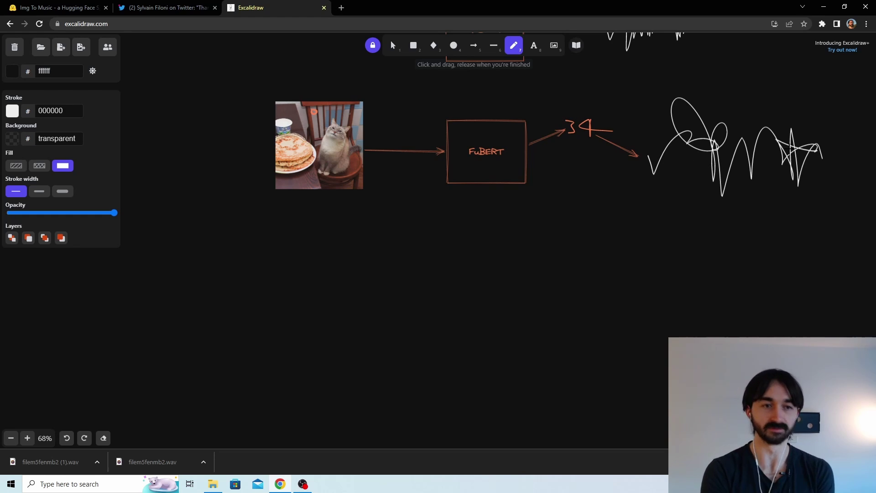
{"action": "scroll", "coordinate": [473, 217], "scroll_direction": "down", "scroll_amount": 1}
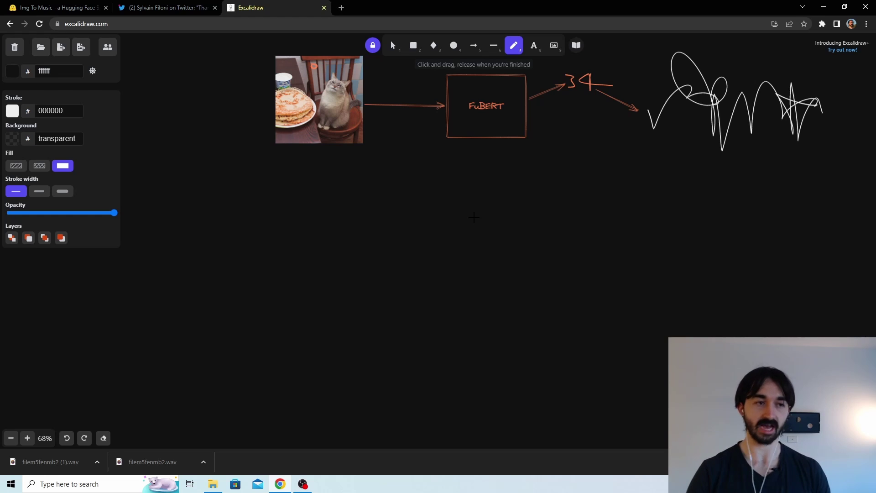
{"action": "scroll", "coordinate": [474, 217], "scroll_direction": "up", "scroll_amount": 7}
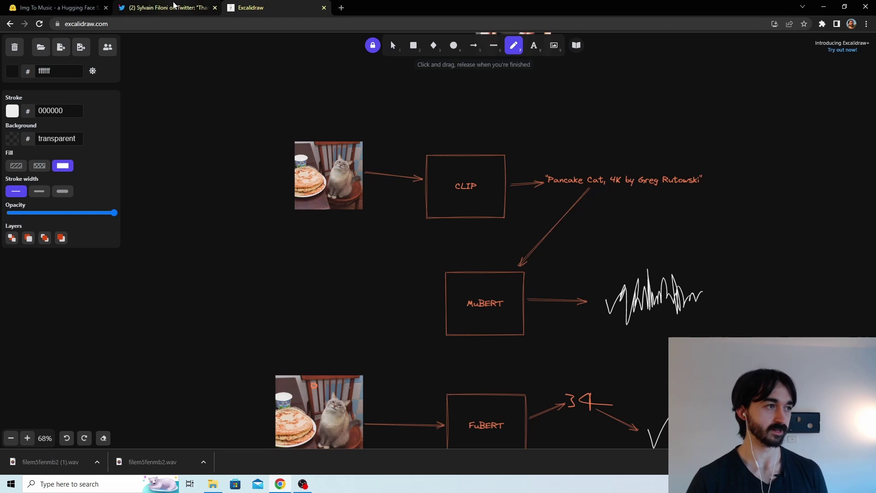
{"action": "left_click", "coordinate": [54, 7]}
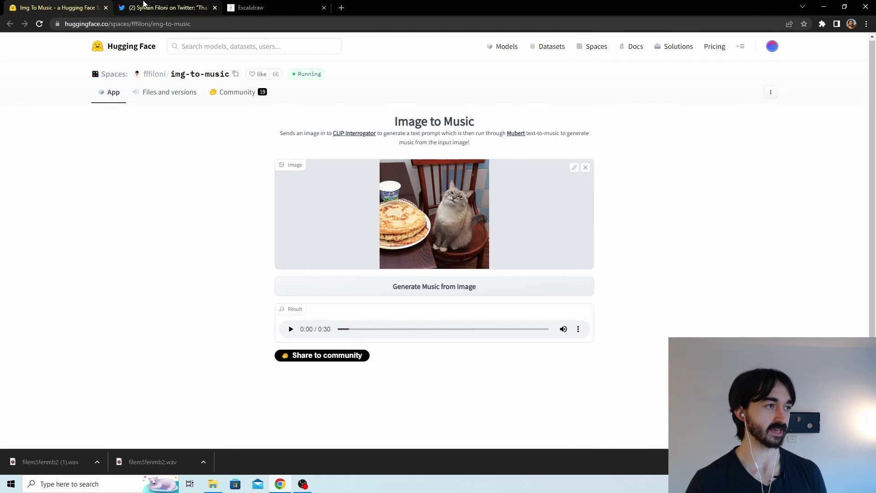
{"action": "left_click", "coordinate": [144, 6]}
{"action": "left_click", "coordinate": [287, 4]}
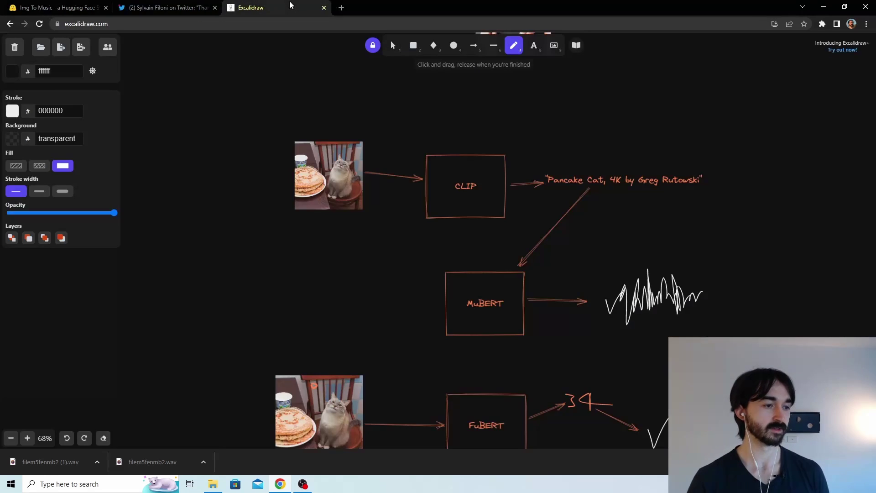
Nudge the upper cat image into place and select the waveform sketch.
{"action": "left_click", "coordinate": [393, 45]}
{"action": "left_click", "coordinate": [340, 173]}
{"action": "left_click_drag", "start_coordinate": [340, 173], "coordinate": [332, 169]}
{"action": "left_click", "coordinate": [700, 296]}
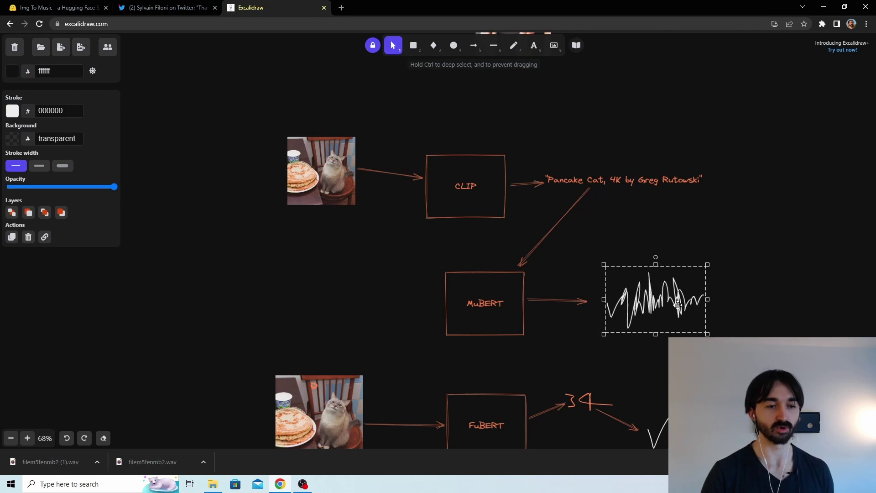
{"action": "left_click", "coordinate": [757, 271]}
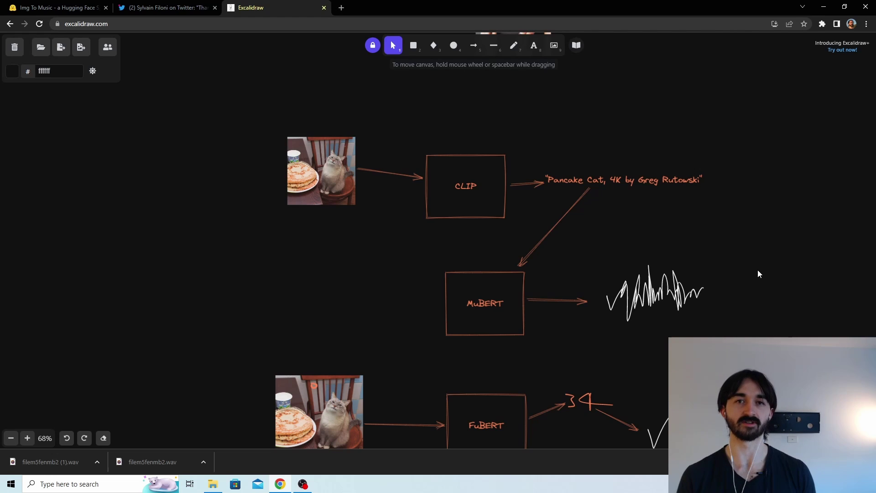
{"action": "left_click_drag", "start_coordinate": [304, 155], "coordinate": [306, 158]}
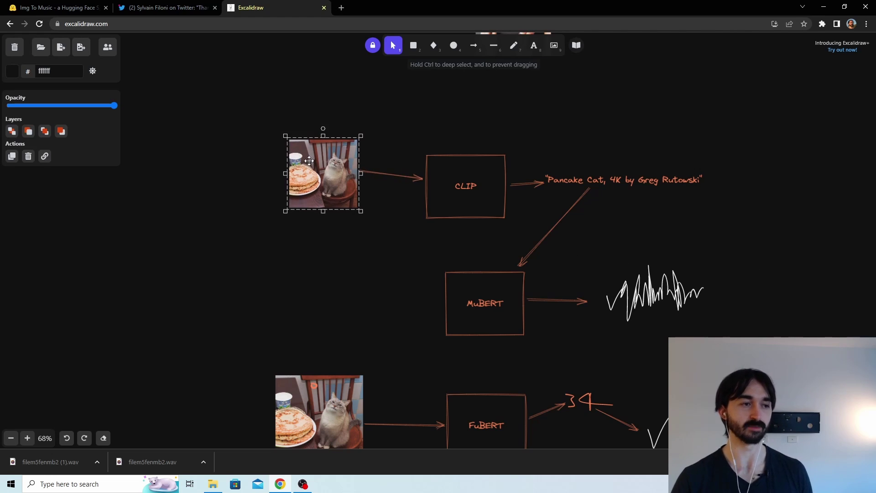
{"action": "left_click", "coordinate": [680, 295]}
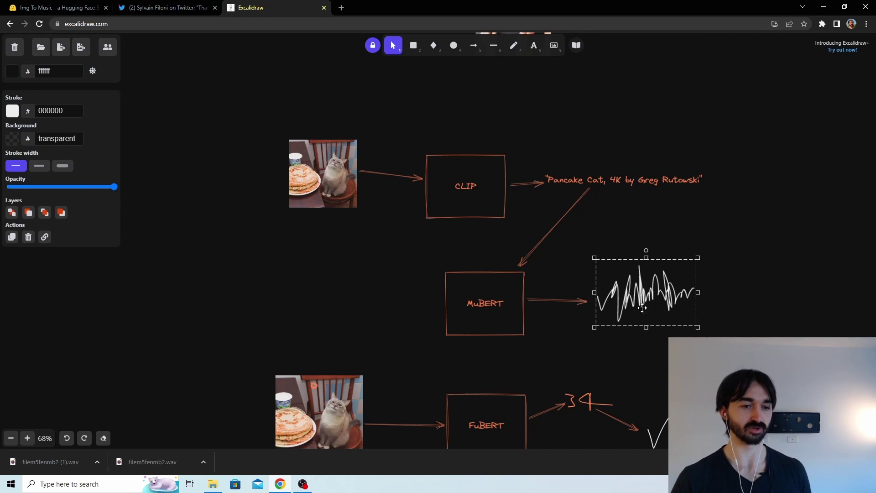
Box-select the FuBERT row, then the whole CLIP and MuBERT diagram, scrolling up toward CLIP Interrogator.
{"action": "scroll", "coordinate": [692, 290], "scroll_direction": "up", "scroll_amount": 1}
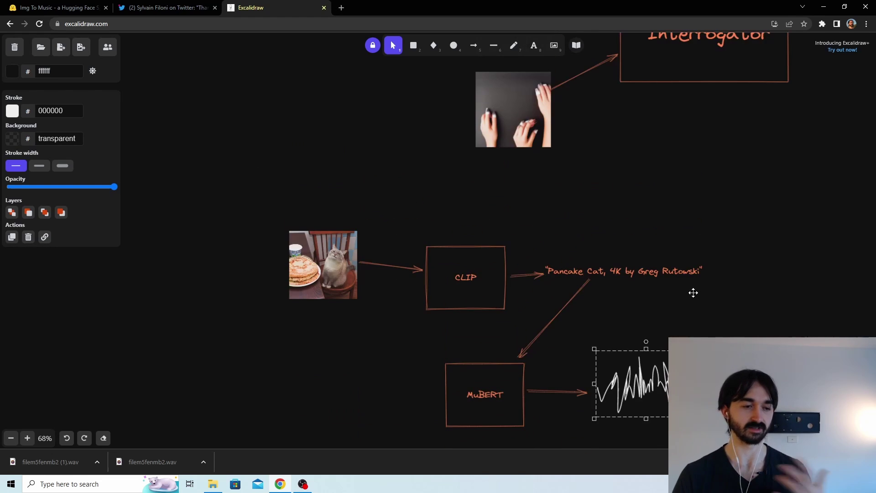
{"action": "scroll", "coordinate": [693, 293], "scroll_direction": "down", "scroll_amount": 1}
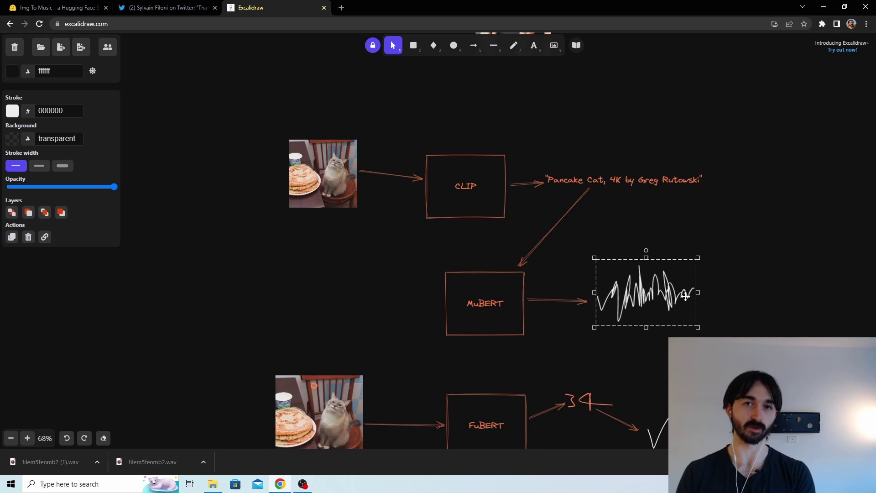
{"action": "scroll", "coordinate": [609, 244], "scroll_direction": "down", "scroll_amount": 3}
{"action": "left_click_drag", "start_coordinate": [224, 197], "coordinate": [860, 391]}
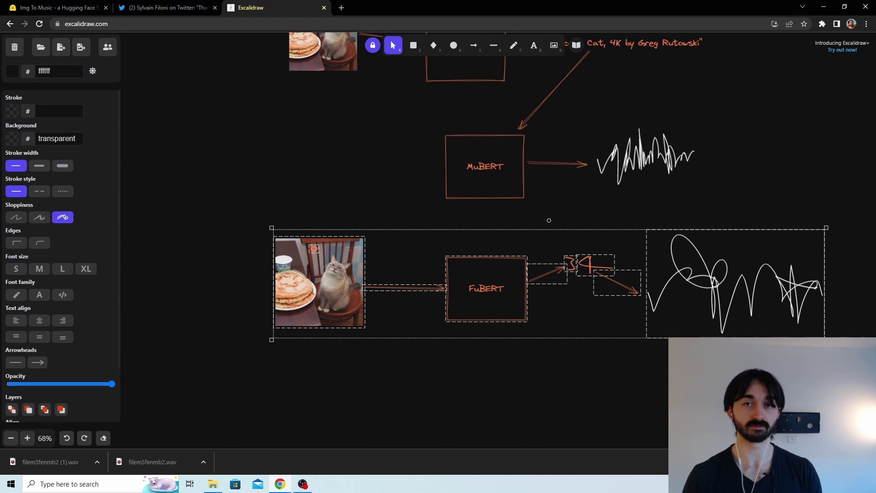
{"action": "scroll", "coordinate": [570, 349], "scroll_direction": "up", "scroll_amount": 4}
{"action": "left_click_drag", "start_coordinate": [245, 144], "coordinate": [762, 402]}
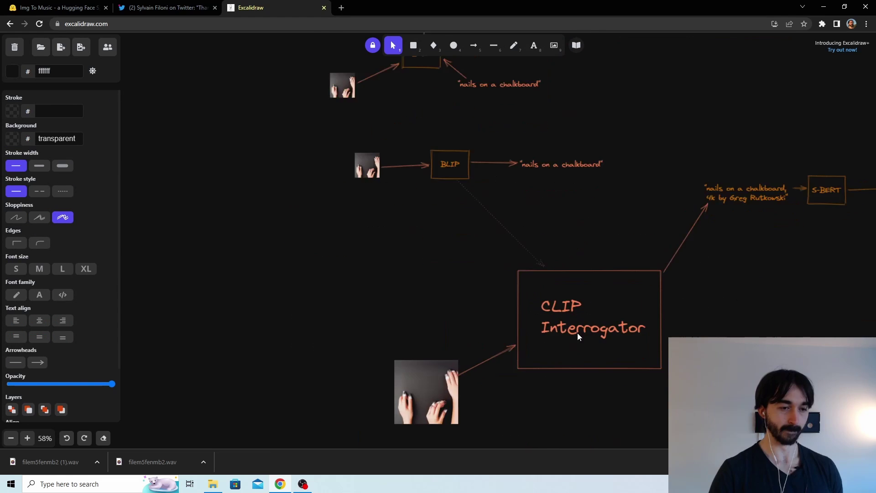
{"action": "scroll", "coordinate": [576, 332], "scroll_direction": "up", "scroll_amount": 4}
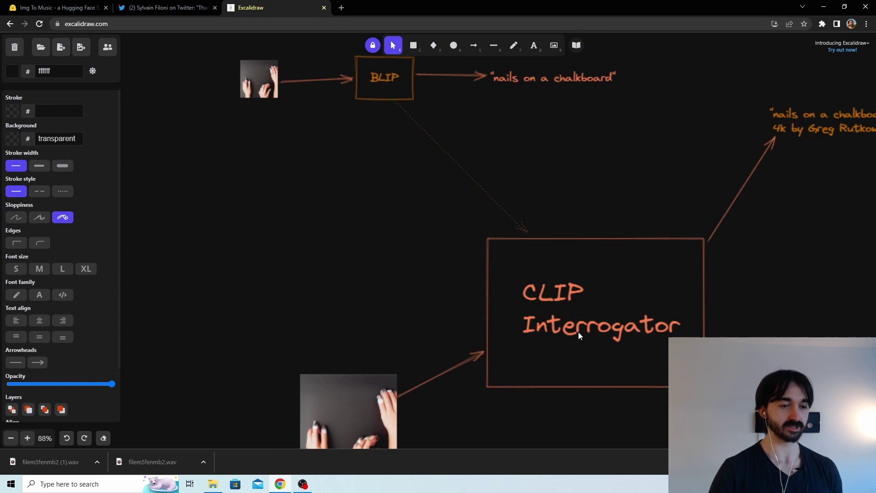
Review the clip-interrogator repository, then close the GitHub tab.
{"action": "left_click", "coordinate": [590, 312]}
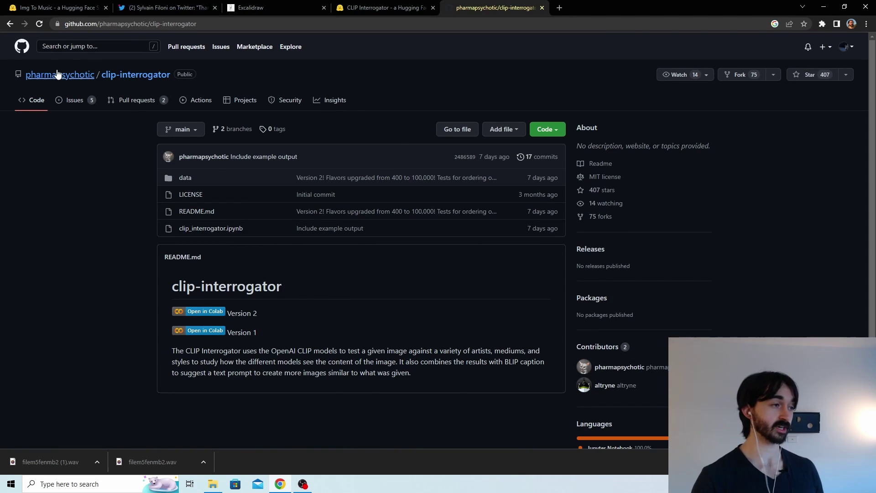
{"action": "key", "text": "ctrl+w"}
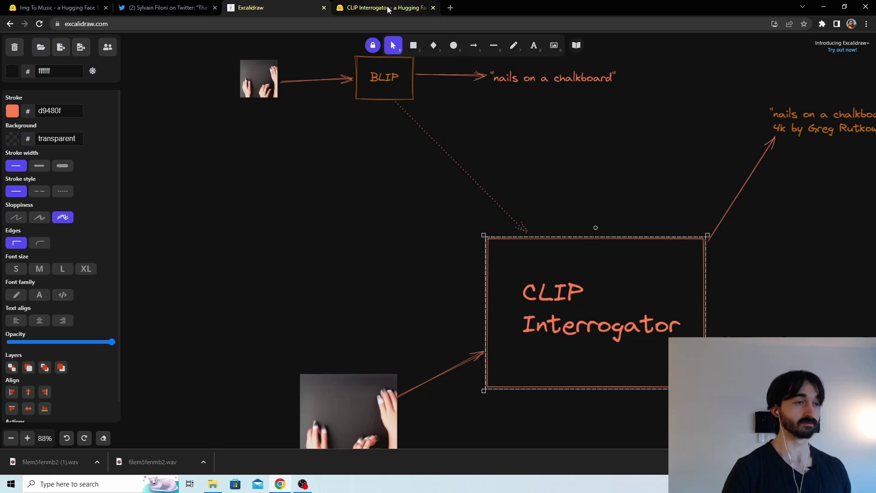
Upload pancake_cat_1.png to CLIP Interrogator, submit it, and nudge the BLIP box up in Excalidraw.
{"action": "left_click", "coordinate": [388, 7]}
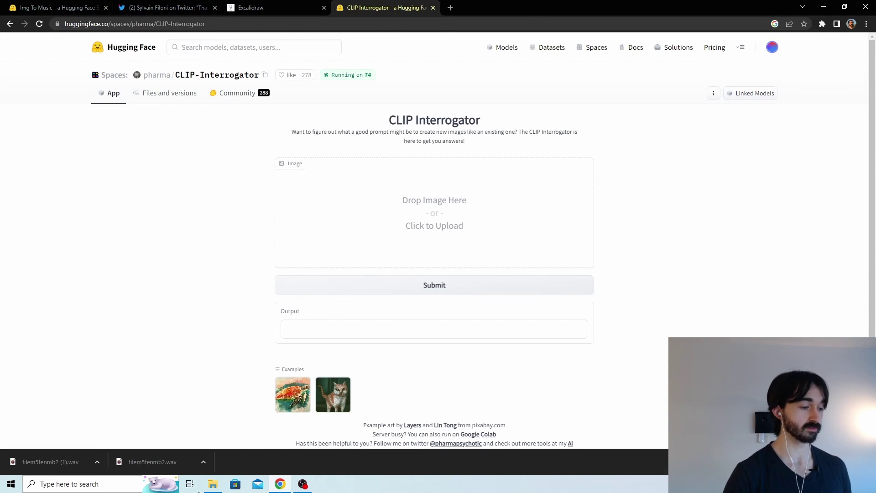
{"action": "left_click", "coordinate": [213, 484]}
{"action": "left_click_drag", "start_coordinate": [684, 142], "coordinate": [412, 239]}
{"action": "scroll", "coordinate": [413, 250], "scroll_direction": "down", "scroll_amount": 1}
{"action": "left_click", "coordinate": [434, 242]}
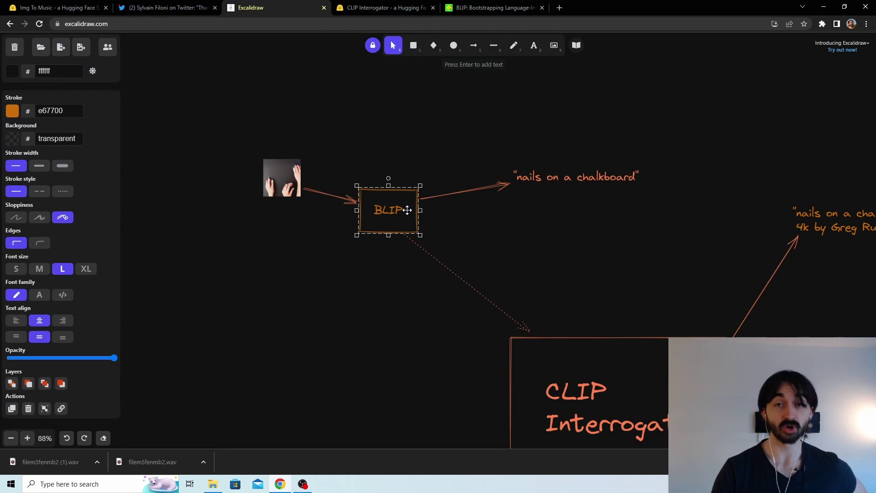
{"action": "left_click_drag", "start_coordinate": [407, 210], "coordinate": [412, 178]}
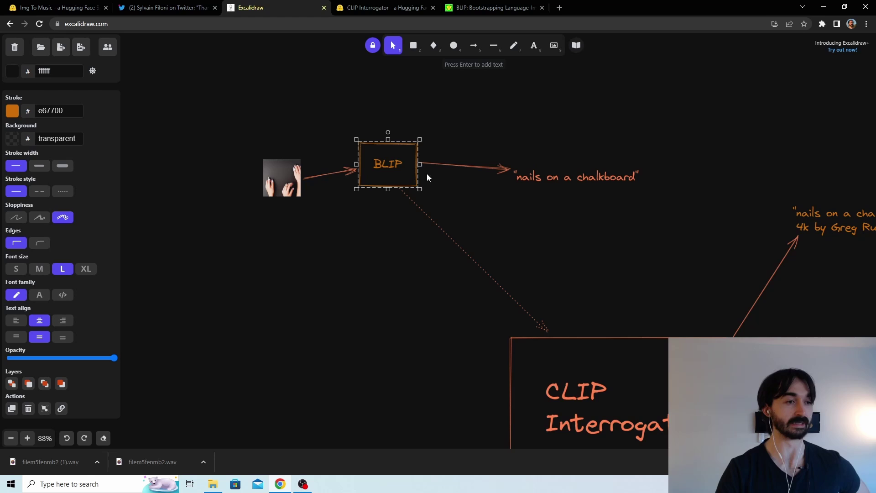
Glance at the BLIP paper, then nudge the 'nails on a chalkboard' caption up-left in Excalidraw.
{"action": "left_click", "coordinate": [481, 11]}
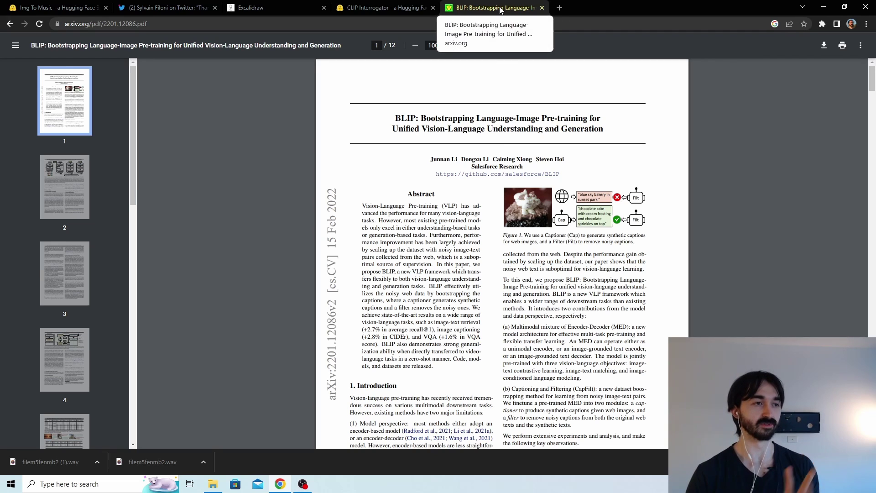
{"action": "left_click", "coordinate": [302, 10]}
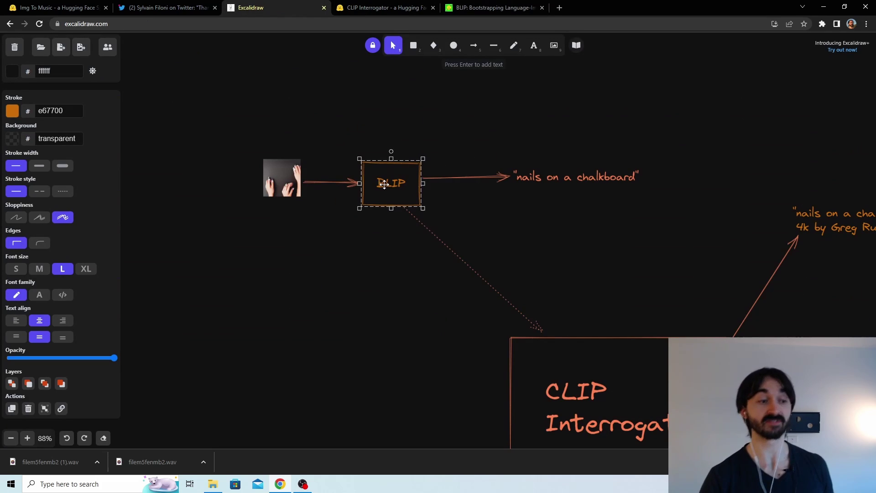
{"action": "left_click", "coordinate": [303, 171]}
{"action": "left_click_drag", "start_coordinate": [539, 179], "coordinate": [532, 176]}
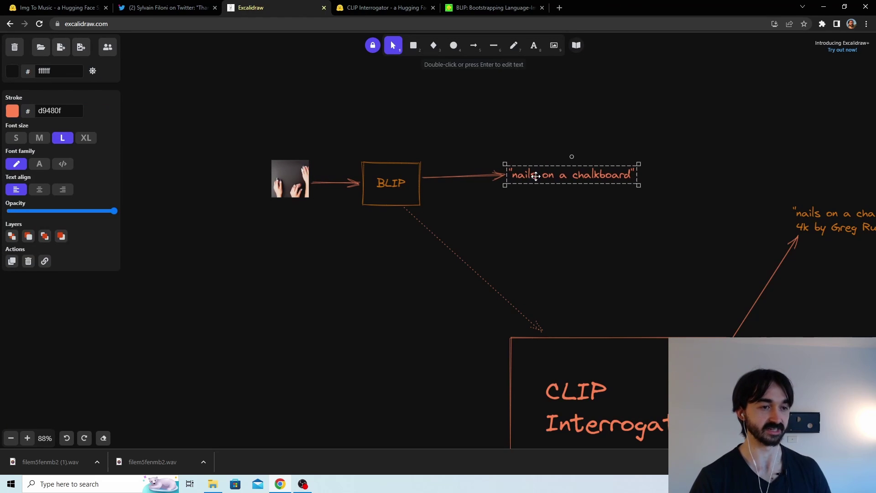
Select the CLIP Interrogator box and move to the clip_interrogator.ipynb Colab notebook.
{"action": "scroll", "coordinate": [573, 209], "scroll_direction": "down", "scroll_amount": 5}
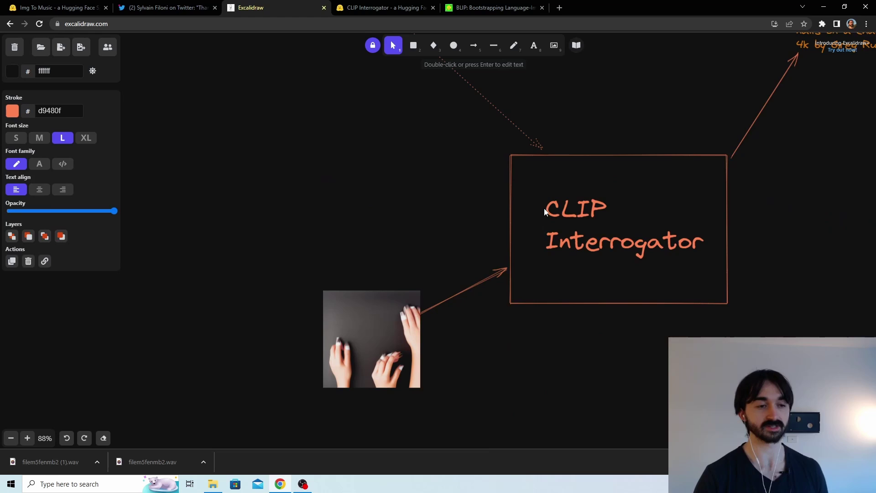
{"action": "left_click", "coordinate": [594, 231]}
{"action": "scroll", "coordinate": [629, 218], "scroll_direction": "up", "scroll_amount": 3}
{"action": "left_click", "coordinate": [492, 8]}
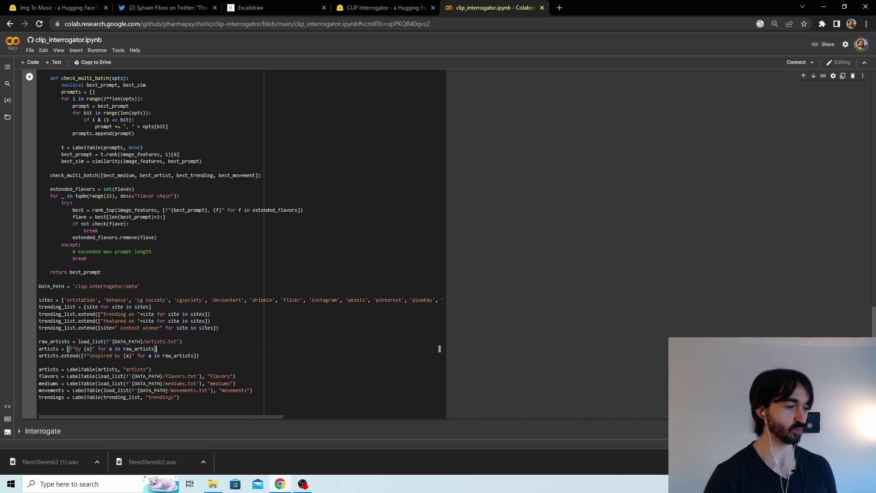
Highlight the label-table setup code, then the sites list names from cgsociety to pixabay.
{"action": "left_click_drag", "start_coordinate": [182, 398], "coordinate": [21, 297]}
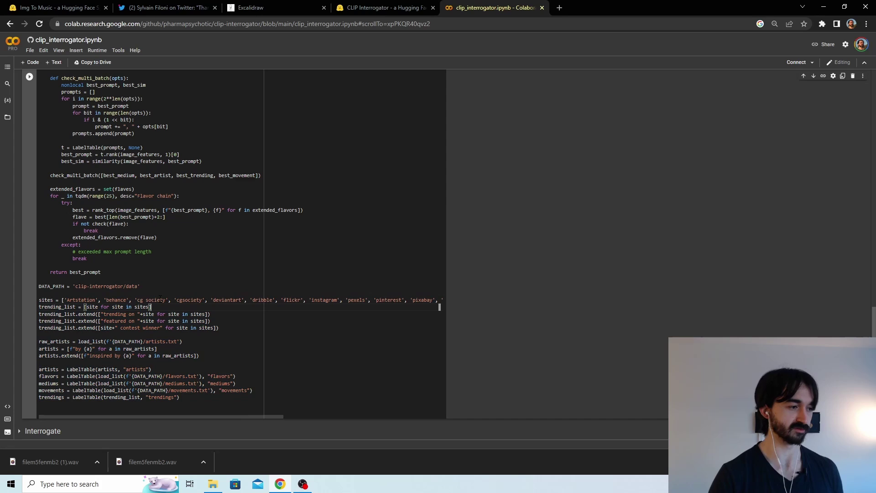
{"action": "left_click_drag", "start_coordinate": [135, 299], "coordinate": [276, 300]}
{"action": "left_click_drag", "start_coordinate": [433, 299], "coordinate": [174, 302]}
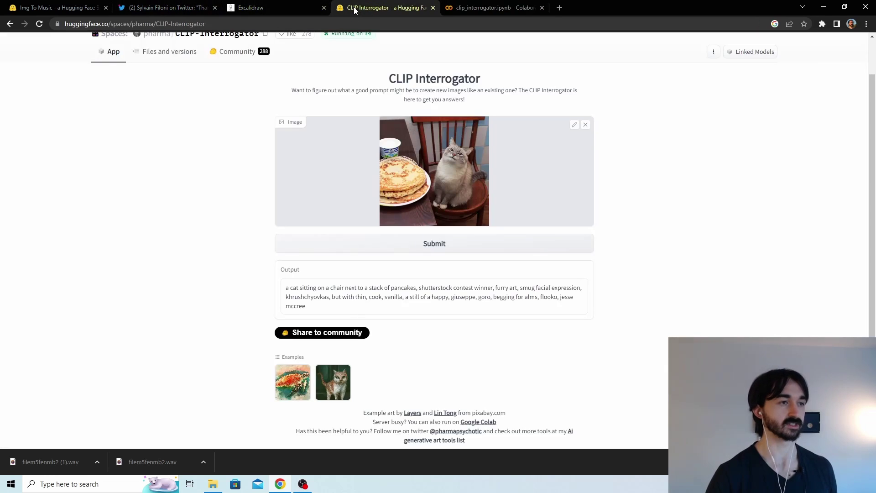
Move the hand photo up-left of the CLIP Interrogator box in Excalidraw.
{"action": "left_click", "coordinate": [355, 8]}
{"action": "left_click", "coordinate": [285, 8]}
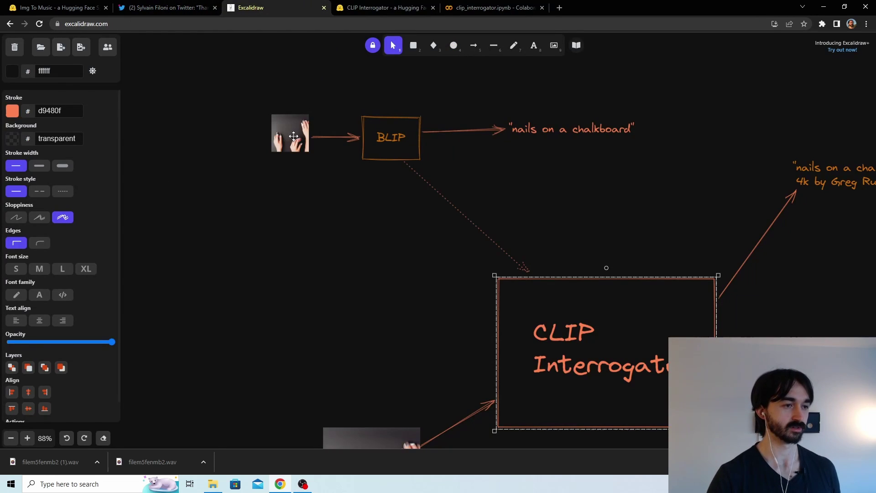
{"action": "scroll", "coordinate": [356, 401], "scroll_direction": "down", "scroll_amount": 2}
{"action": "left_click", "coordinate": [356, 401]}
{"action": "scroll", "coordinate": [356, 401], "scroll_direction": "down", "scroll_amount": 1}
{"action": "left_click_drag", "start_coordinate": [360, 347], "coordinate": [341, 321]}
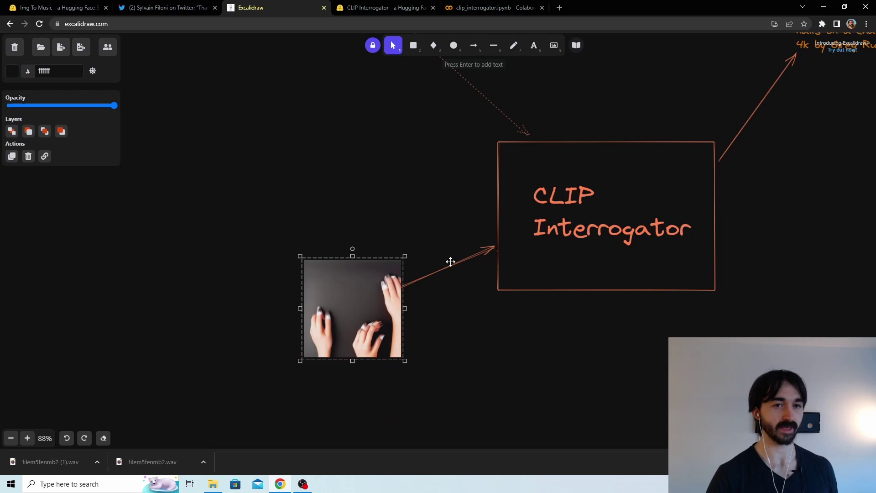
{"action": "scroll", "coordinate": [463, 259], "scroll_direction": "up", "scroll_amount": 3}
{"action": "scroll", "coordinate": [509, 239], "scroll_direction": "right", "scroll_amount": 3}
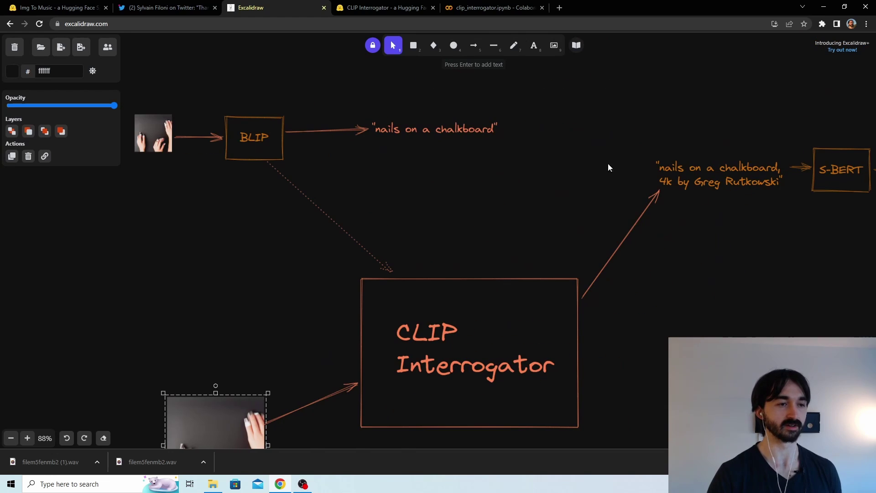
{"action": "key", "text": "ctrl+z"}
Select the BLIP box and shift the 'nails on a chalkboard' prompt down, then back into place.
{"action": "left_click", "coordinate": [268, 132]}
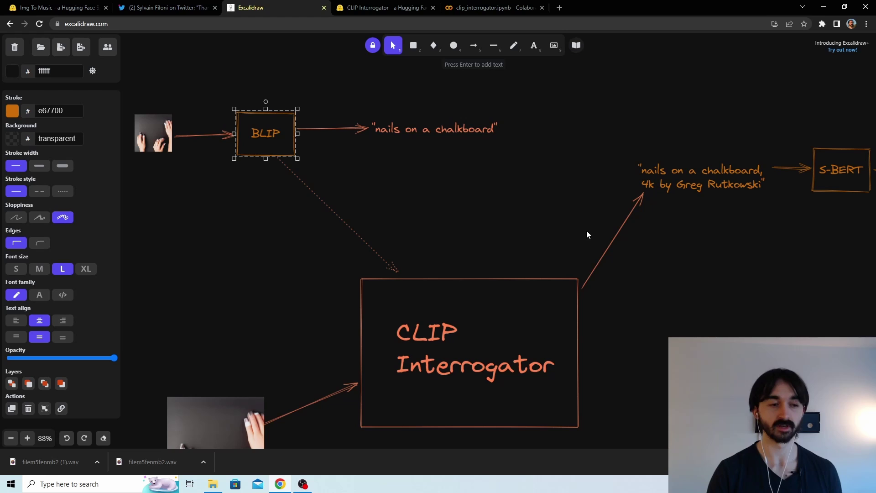
{"action": "left_click_drag", "start_coordinate": [676, 175], "coordinate": [671, 191]}
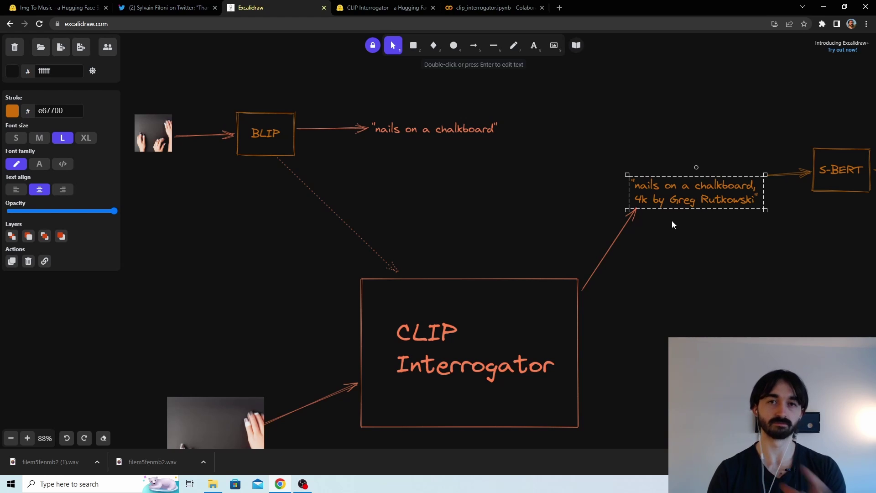
{"action": "left_click_drag", "start_coordinate": [671, 184], "coordinate": [671, 169]}
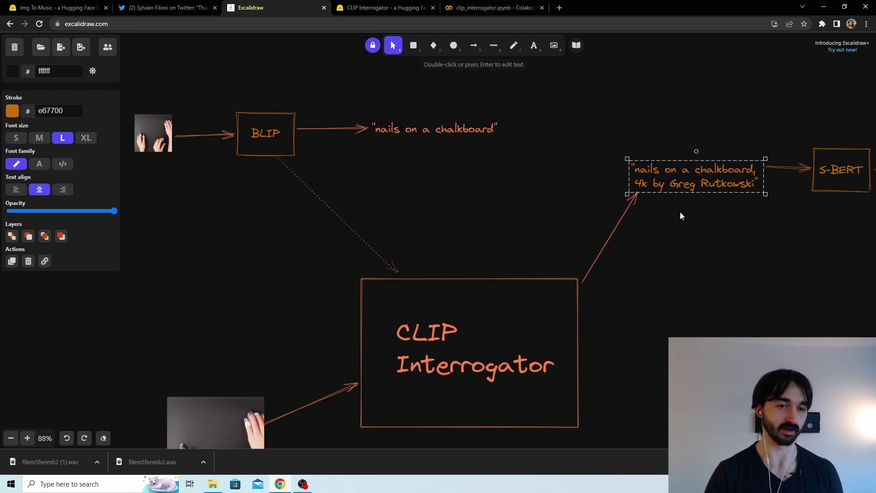
Highlight the cat's output prompt, its style modifiers, and the phrase 'smug facial expression'.
{"action": "left_click", "coordinate": [361, 8]}
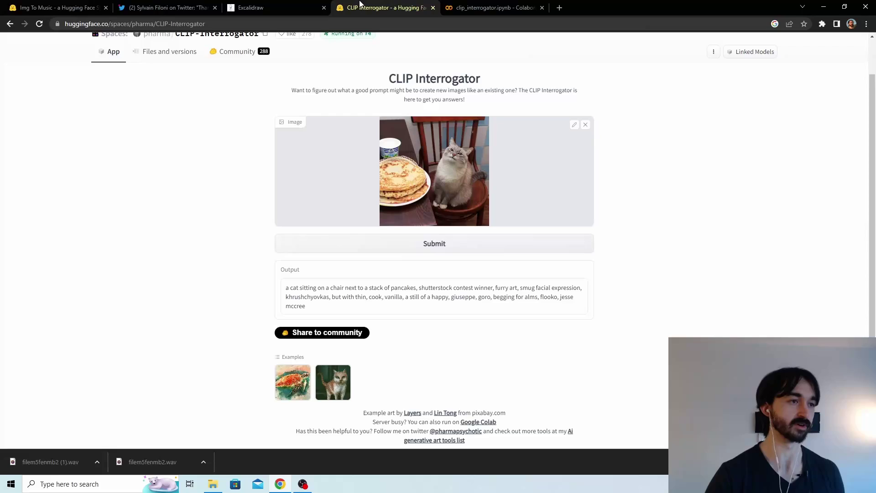
{"action": "scroll", "coordinate": [367, 184], "scroll_direction": "down", "scroll_amount": 1}
{"action": "left_click_drag", "start_coordinate": [327, 278], "coordinate": [286, 258]}
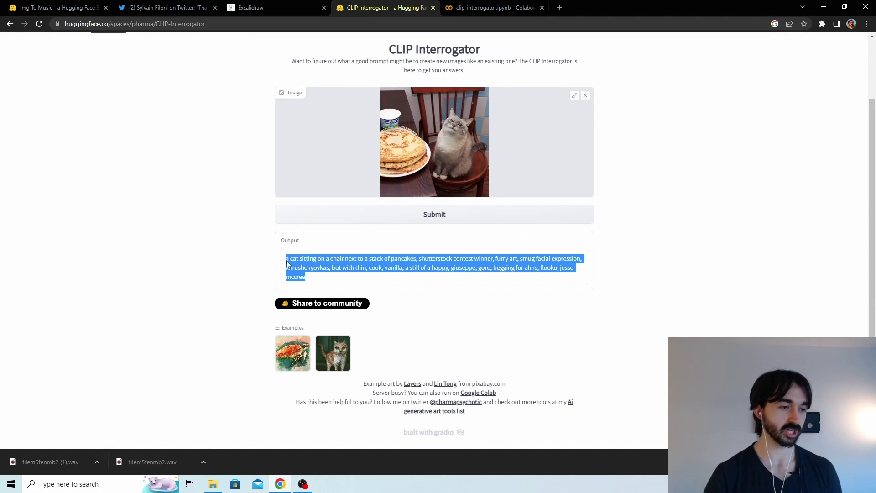
{"action": "left_click", "coordinate": [620, 270]}
{"action": "left_click_drag", "start_coordinate": [420, 259], "coordinate": [579, 274]}
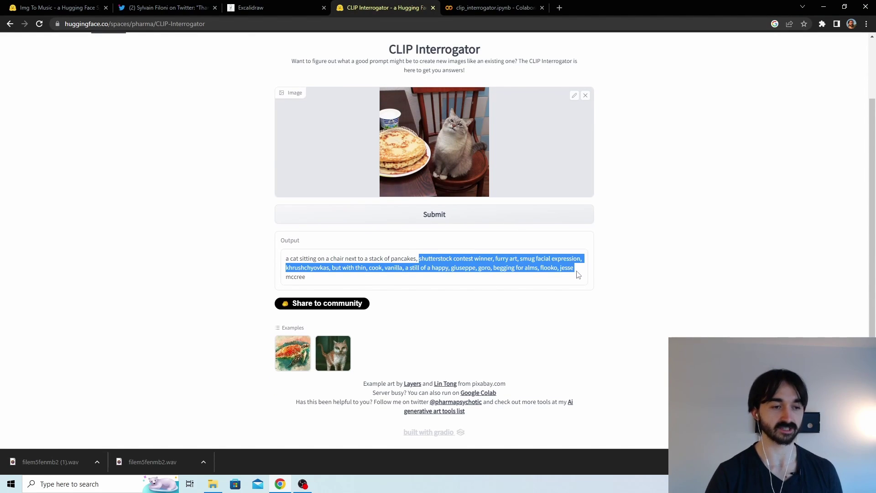
{"action": "left_click", "coordinate": [629, 247]}
{"action": "left_click_drag", "start_coordinate": [523, 261], "coordinate": [580, 265]}
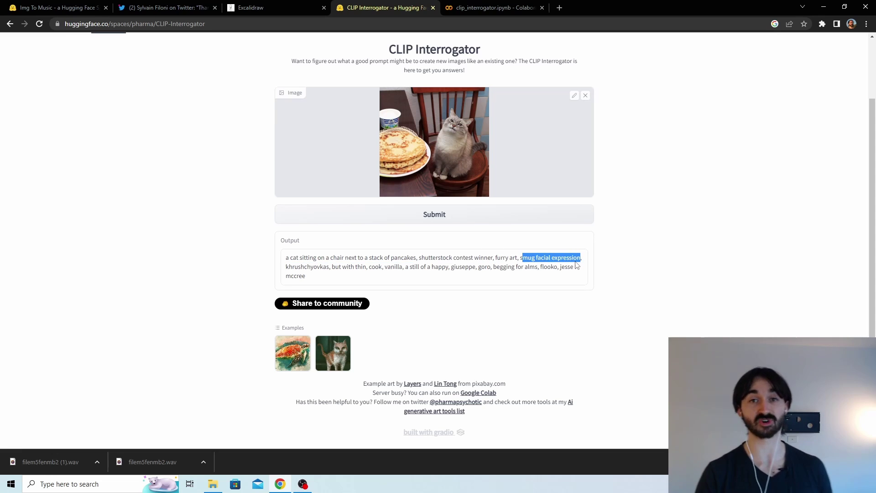
{"action": "scroll", "coordinate": [592, 244], "scroll_direction": "up", "scroll_amount": 1}
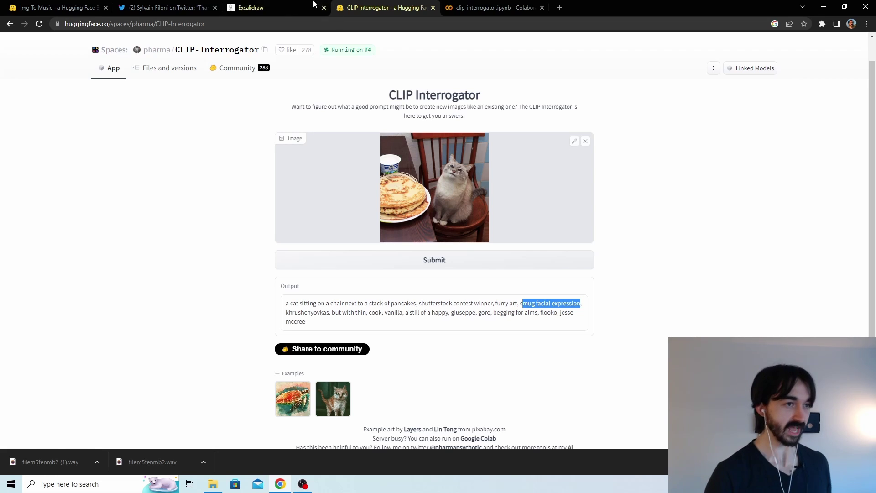
After a brief look at Excalidraw, highlight the output prompt from 'furry art' to the end.
{"action": "left_click", "coordinate": [265, 7]}
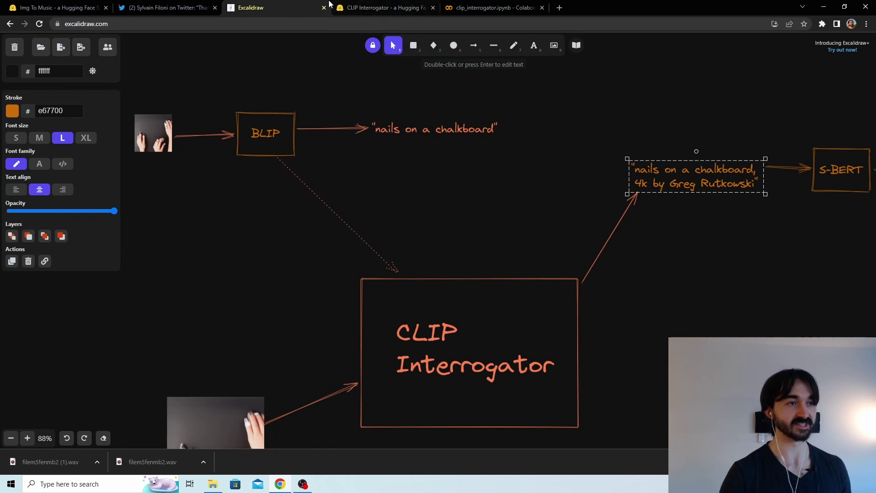
{"action": "left_click", "coordinate": [378, 8]}
{"action": "scroll", "coordinate": [457, 256], "scroll_direction": "down", "scroll_amount": 1}
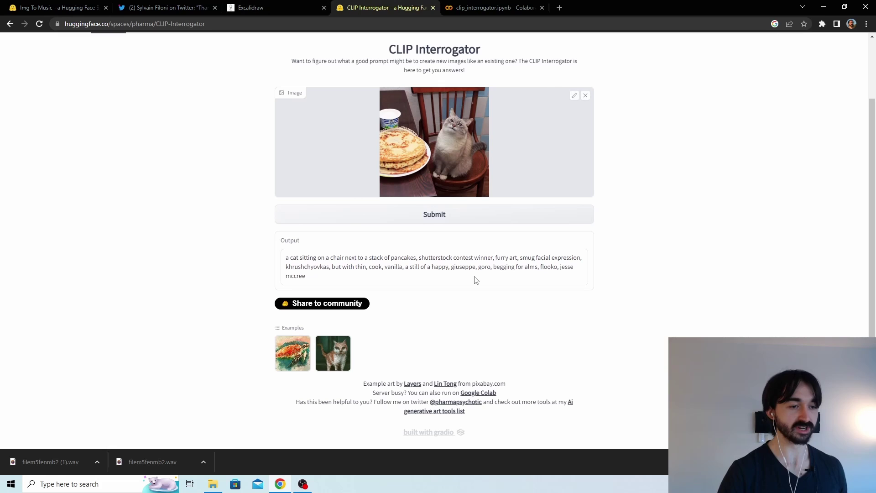
{"action": "left_click_drag", "start_coordinate": [476, 280], "coordinate": [498, 261]}
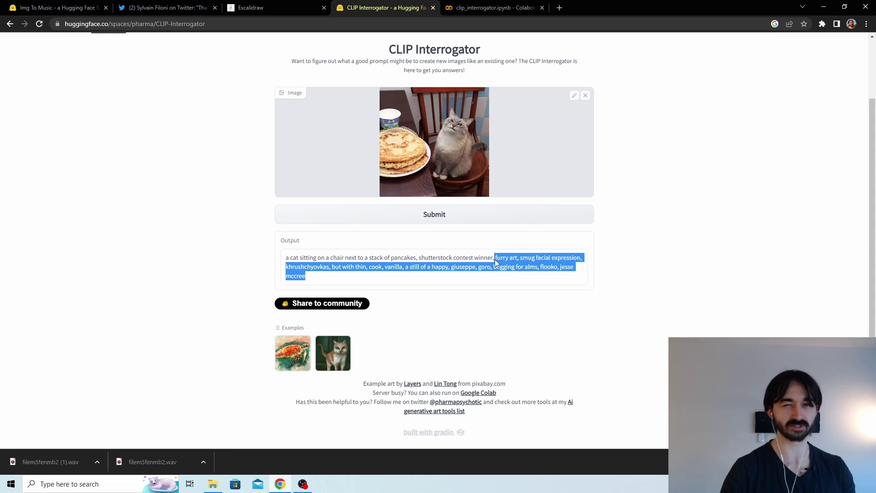
Highlight the notebook's sites list line, then nudge the CLIP box in the cat diagram.
{"action": "left_click", "coordinate": [490, 7]}
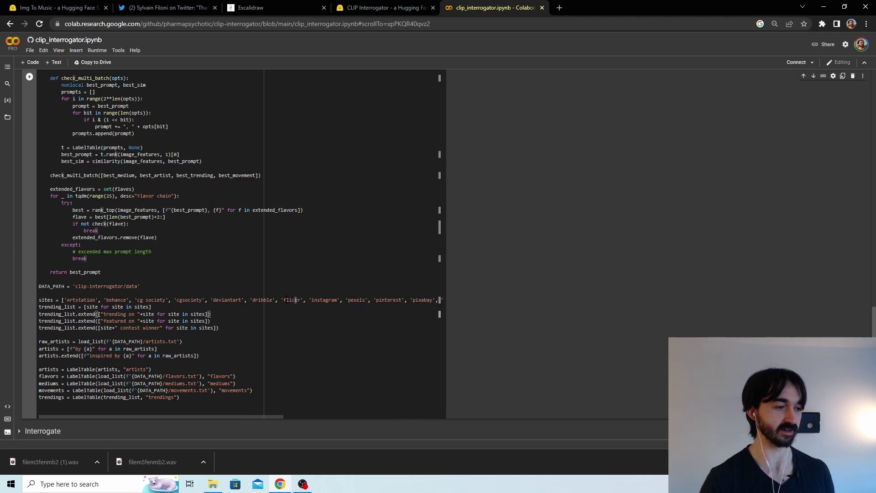
{"action": "left_click_drag", "start_coordinate": [296, 300], "coordinate": [39, 300]}
{"action": "left_click", "coordinate": [386, 7]}
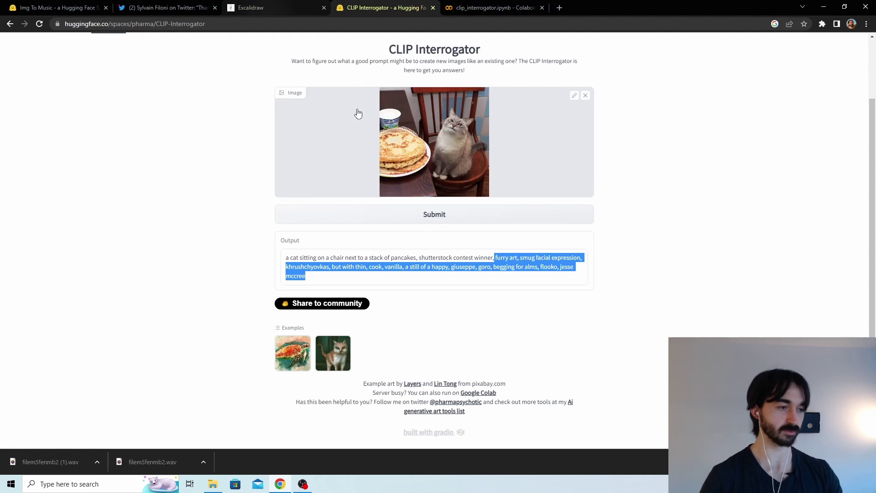
{"action": "key", "text": "ctrl+shift+Tab"}
{"action": "scroll", "coordinate": [446, 205], "scroll_direction": "left", "scroll_amount": 4}
{"action": "mouse_move", "coordinate": [501, 228]}
{"action": "left_mouse_down"}
{"action": "mouse_move", "coordinate": [513, 227]}
{"action": "mouse_move", "coordinate": [501, 228]}
{"action": "left_mouse_up"}
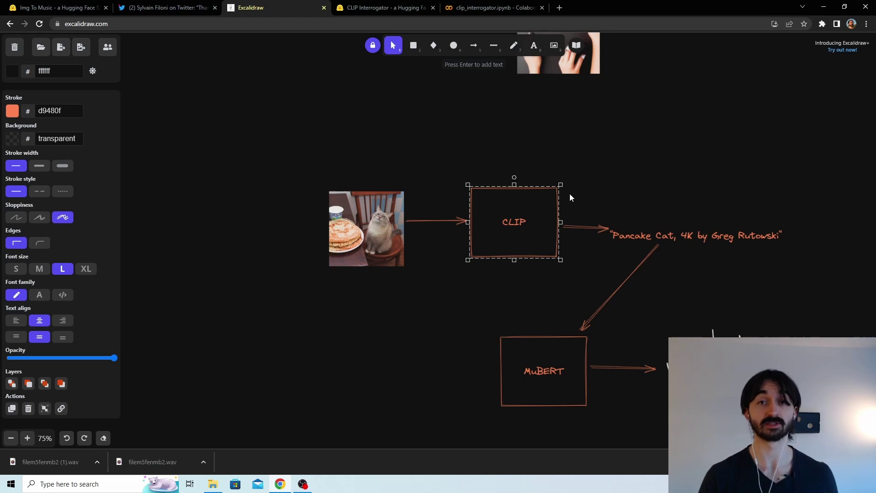
Re-highlight the cat's full output prompt, then move the 'Pancake Cat' text beside CLIP's arrow.
{"action": "left_click", "coordinate": [425, 6]}
{"action": "left_click", "coordinate": [668, 166]}
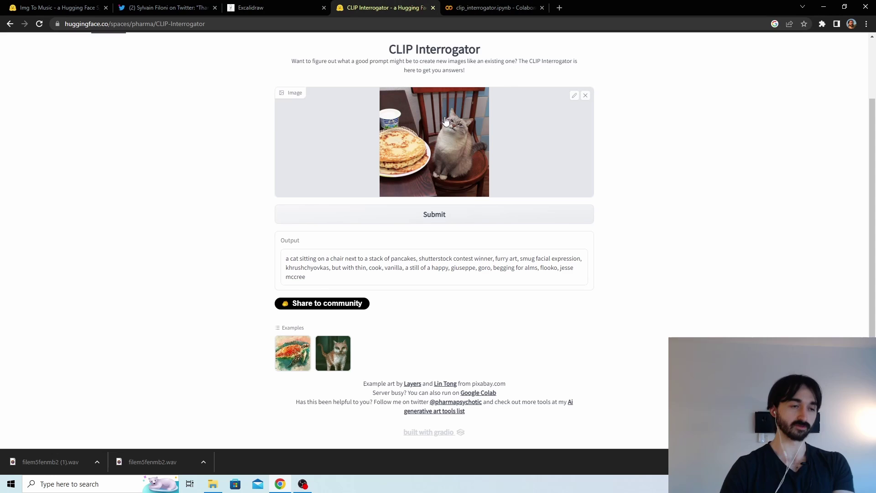
{"action": "left_click_drag", "start_coordinate": [324, 283], "coordinate": [280, 260]}
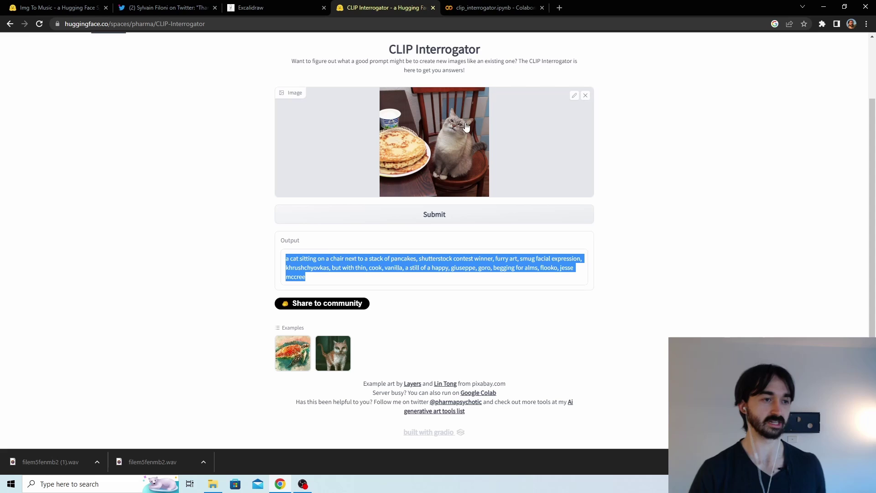
{"action": "left_click_drag", "start_coordinate": [324, 282], "coordinate": [284, 256]}
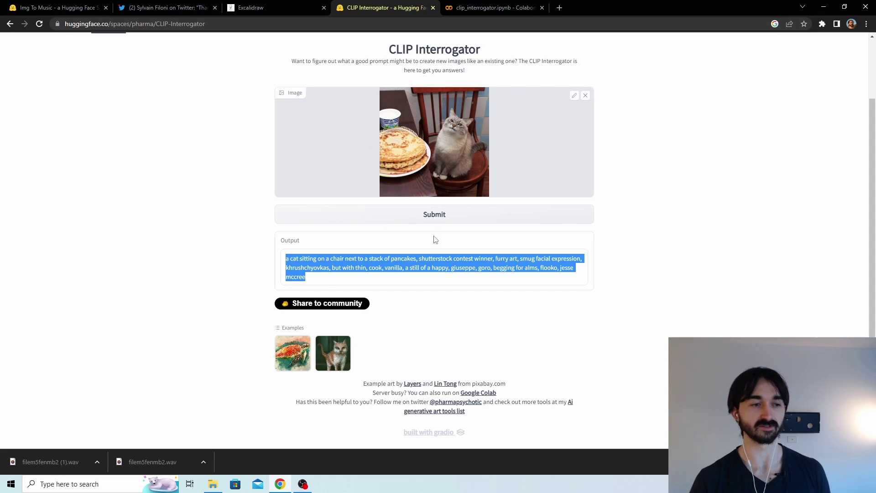
{"action": "left_click_drag", "start_coordinate": [343, 283], "coordinate": [278, 261]}
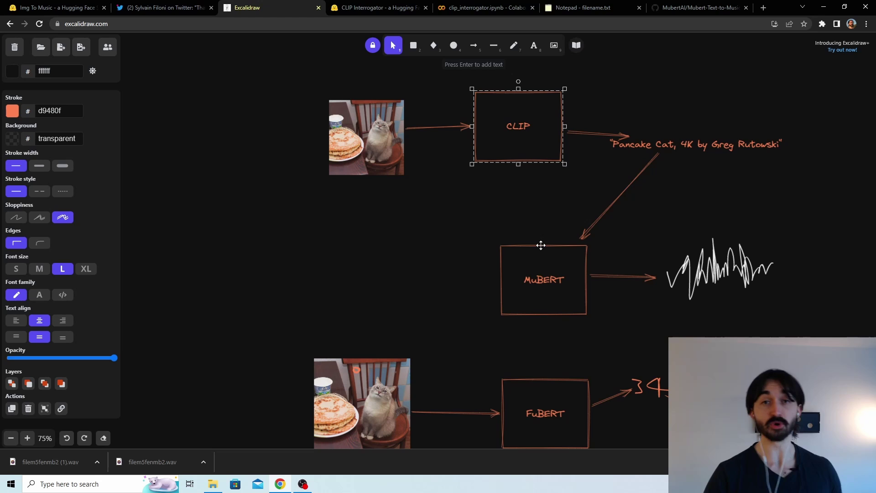
{"action": "left_click_drag", "start_coordinate": [708, 146], "coordinate": [695, 129]}
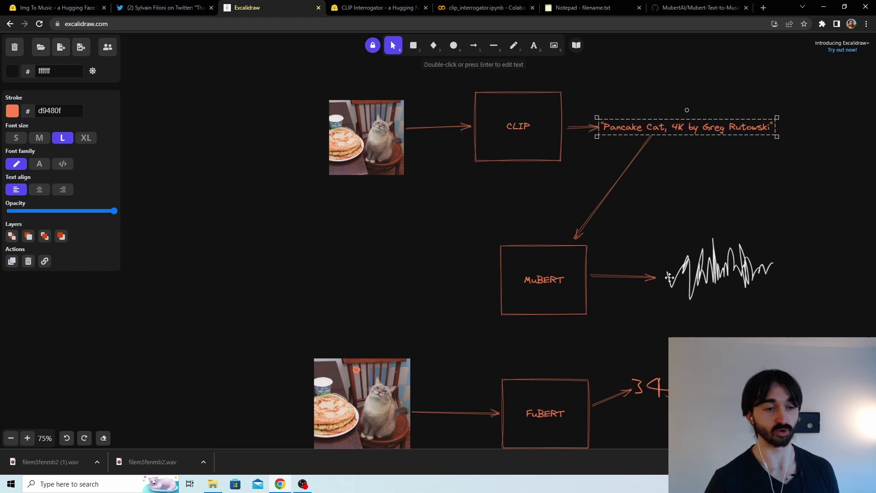
Load mubert.com in a new tab from the 'mub' address suggestion and scroll its homepage.
{"action": "left_click", "coordinate": [764, 8]}
{"action": "type", "text": "mub"}
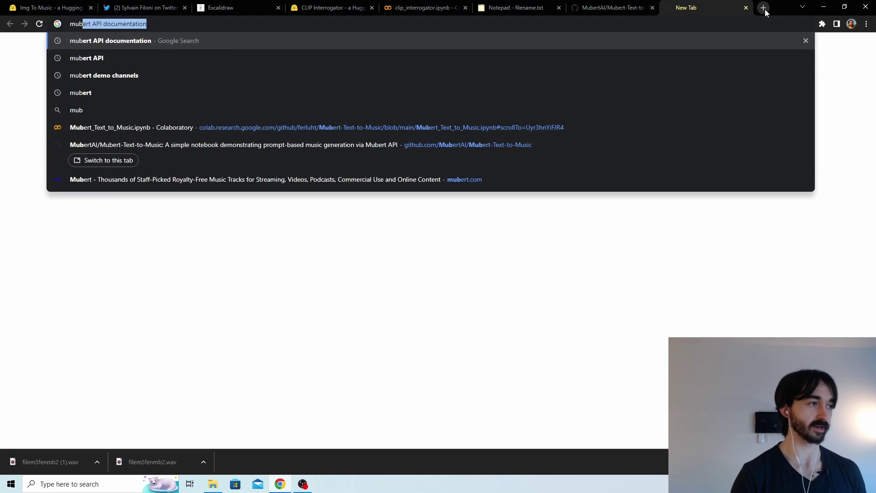
{"action": "key", "text": "Down"}
{"action": "key", "text": "Down"}
{"action": "key", "text": "Down"}
{"action": "key", "text": "Down"}
{"action": "key", "text": "Down"}
{"action": "key", "text": "Down"}
{"action": "key", "text": "Down"}
{"action": "key", "text": "Return"}
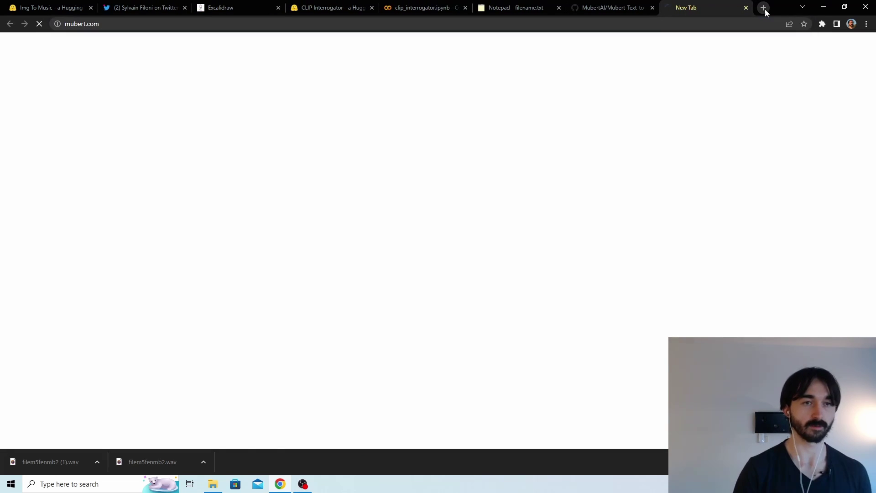
{"action": "scroll", "coordinate": [543, 160], "scroll_direction": "down", "scroll_amount": 15}
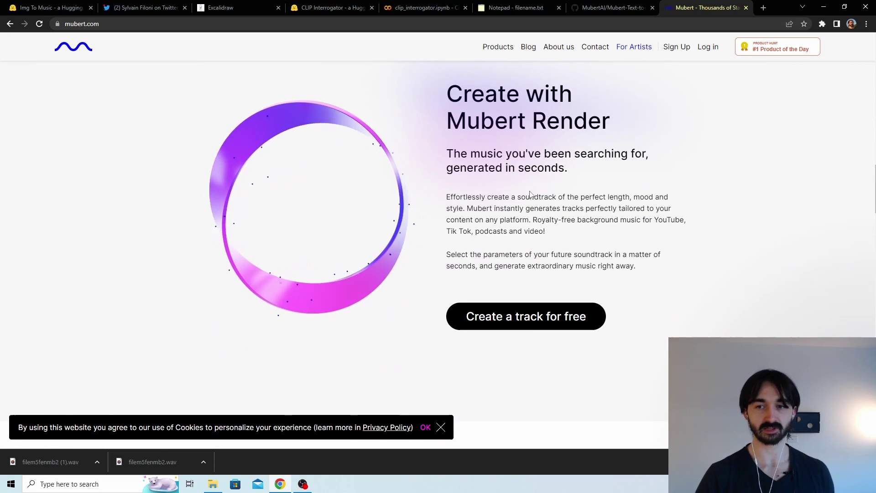
{"action": "scroll", "coordinate": [525, 195], "scroll_direction": "down", "scroll_amount": 12}
{"action": "scroll", "coordinate": [532, 194], "scroll_direction": "down", "scroll_amount": 5}
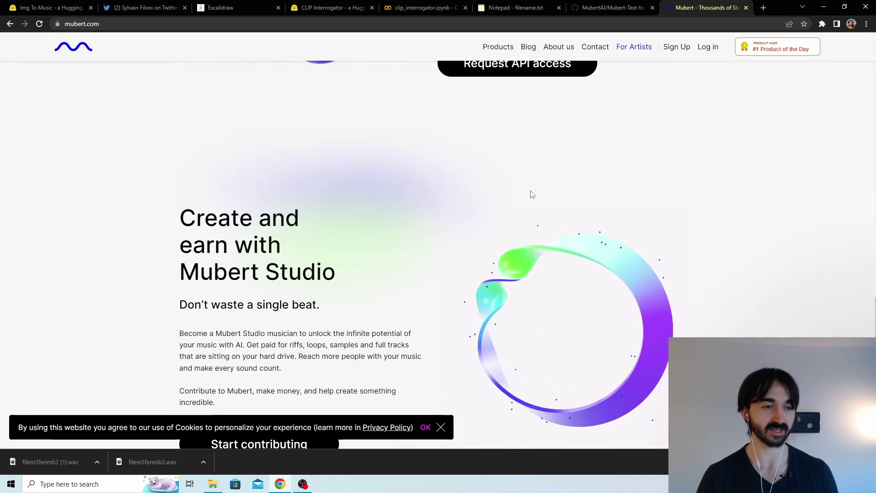
{"action": "scroll", "coordinate": [530, 192], "scroll_direction": "up", "scroll_amount": 15}
{"action": "scroll", "coordinate": [532, 194], "scroll_direction": "up", "scroll_amount": 10}
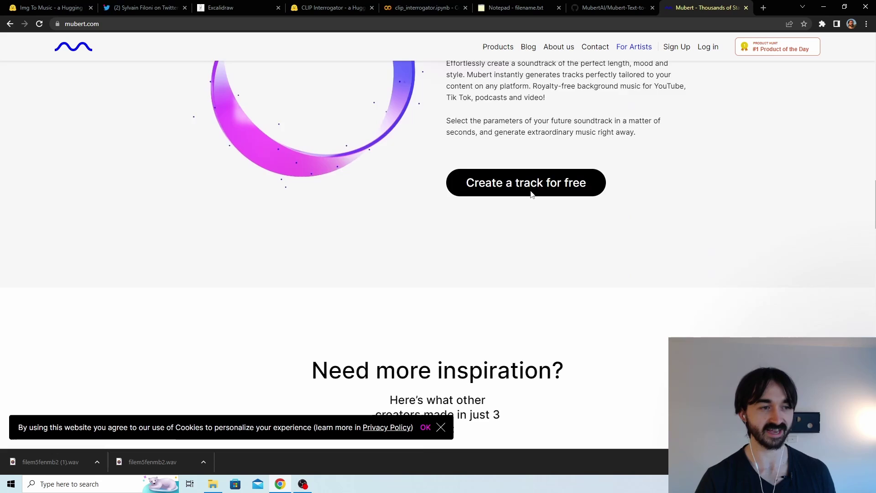
Highlight the AI music paragraph, narrowing to the 'Millions of samples' sentence about hundreds of artists.
{"action": "left_click_drag", "start_coordinate": [292, 148], "coordinate": [542, 178]}
{"action": "left_click", "coordinate": [537, 183]}
{"action": "left_click_drag", "start_coordinate": [524, 208], "coordinate": [282, 151]}
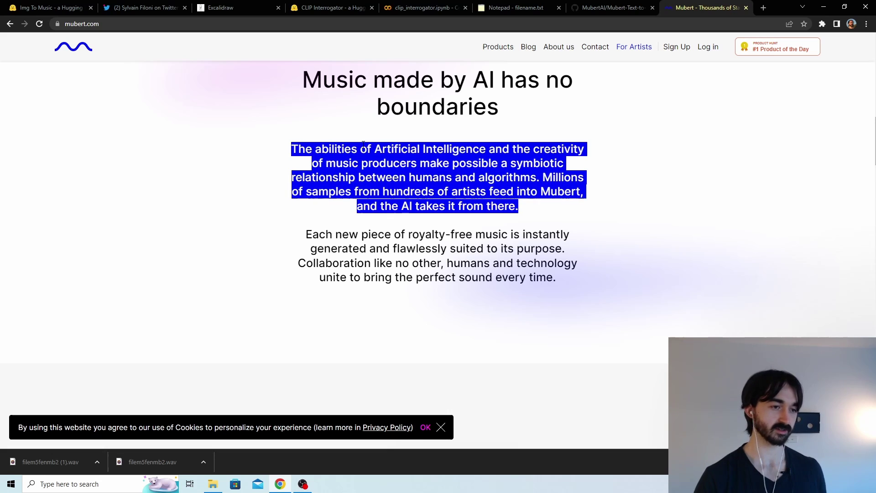
{"action": "left_click", "coordinate": [332, 165]}
{"action": "left_click_drag", "start_coordinate": [295, 145], "coordinate": [533, 208]}
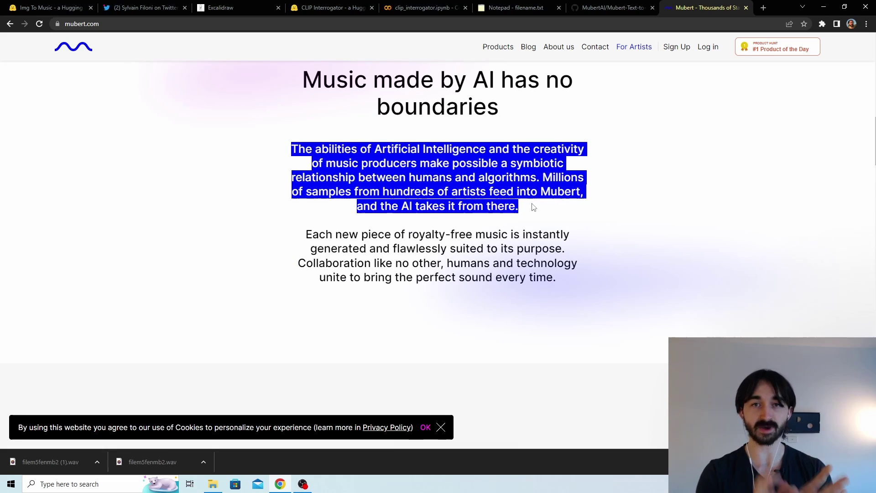
{"action": "left_click_drag", "start_coordinate": [541, 178], "coordinate": [560, 216]}
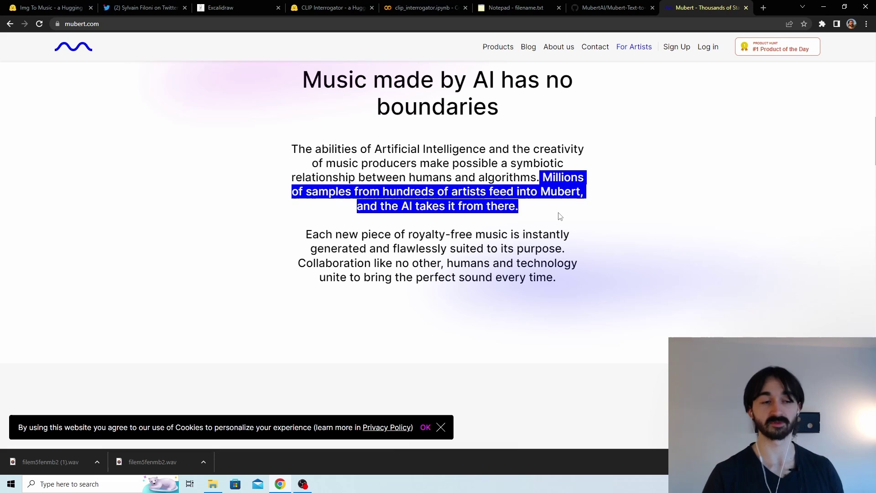
{"action": "left_click", "coordinate": [544, 208]}
{"action": "left_click_drag", "start_coordinate": [543, 179], "coordinate": [545, 212]}
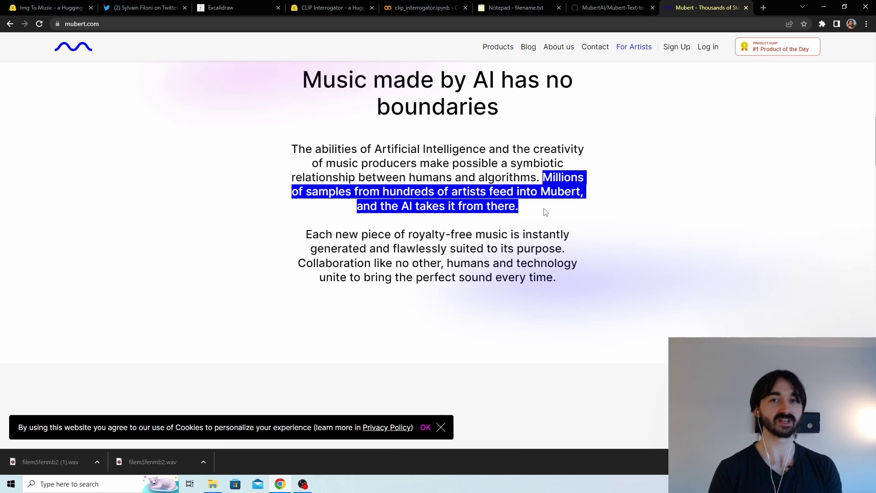
Highlight 'music, using MuBERT' in the tweet and bring up the Mubert-Text-to-Music GitHub repository.
{"action": "scroll", "coordinate": [545, 212], "scroll_direction": "down", "scroll_amount": 5}
{"action": "scroll", "coordinate": [545, 211], "scroll_direction": "down", "scroll_amount": 17}
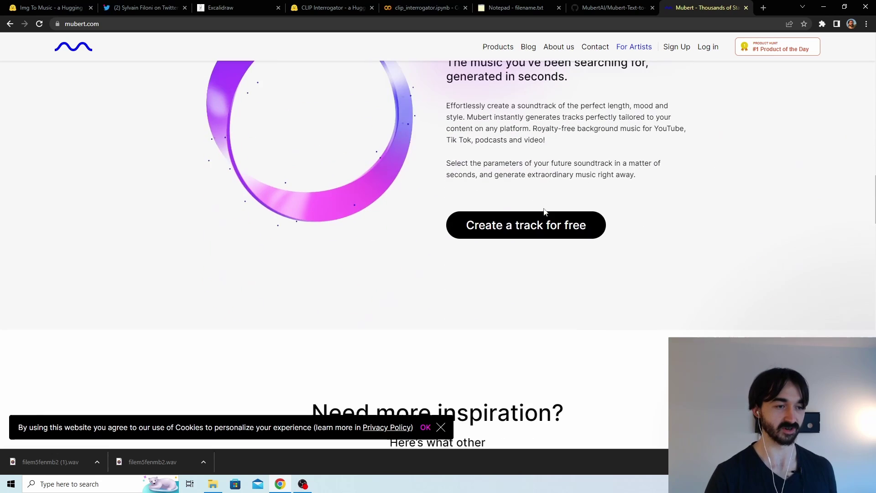
{"action": "scroll", "coordinate": [545, 213], "scroll_direction": "down", "scroll_amount": 14}
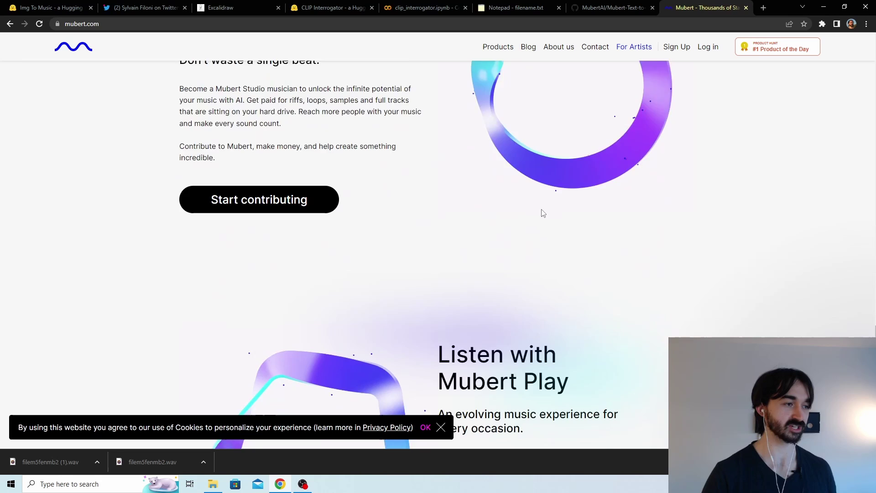
{"action": "scroll", "coordinate": [543, 213], "scroll_direction": "down", "scroll_amount": 4}
{"action": "scroll", "coordinate": [542, 213], "scroll_direction": "up", "scroll_amount": 4}
{"action": "left_click_drag", "start_coordinate": [239, 117], "coordinate": [283, 129]}
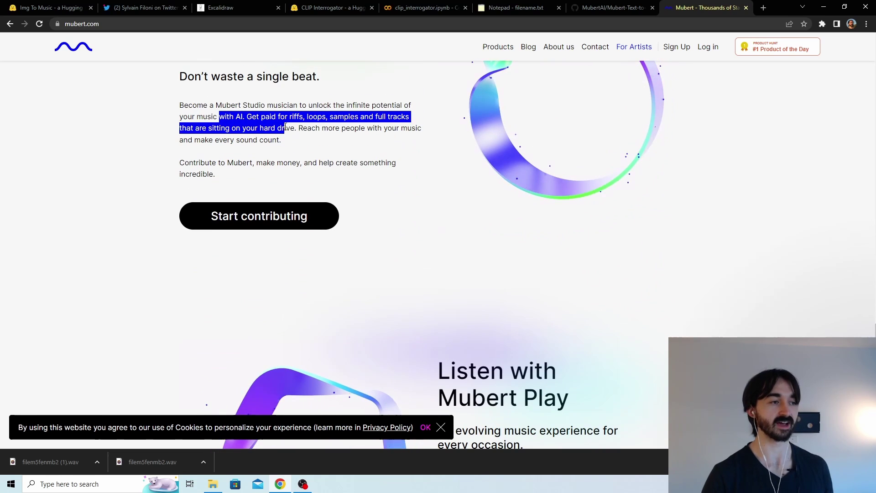
{"action": "left_click", "coordinate": [614, 156]}
{"action": "scroll", "coordinate": [614, 156], "scroll_direction": "up", "scroll_amount": 2}
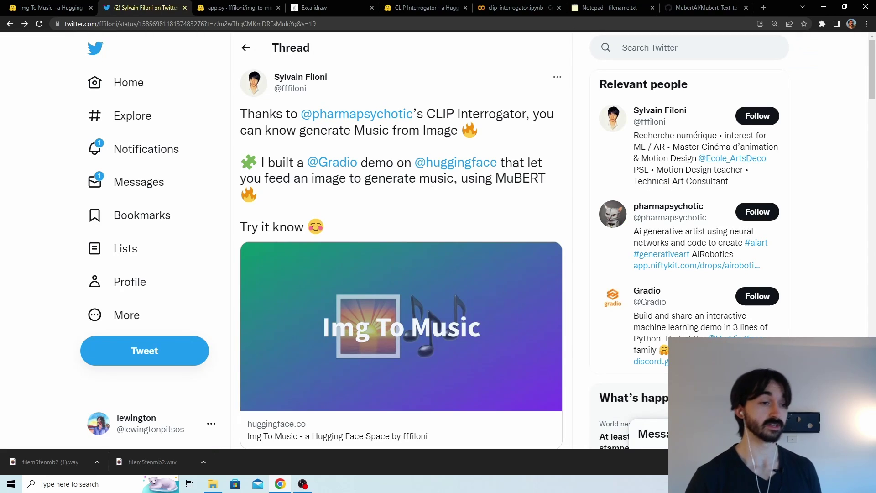
{"action": "left_click_drag", "start_coordinate": [419, 178], "coordinate": [547, 184]}
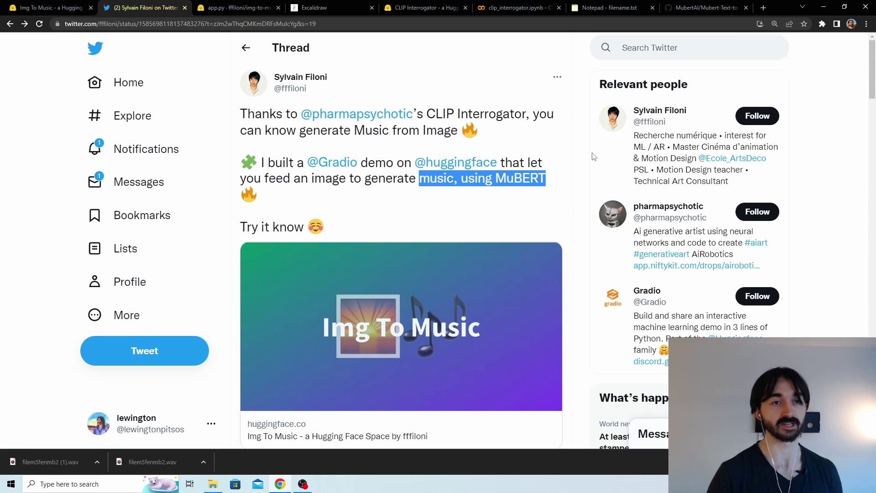
{"action": "left_click", "coordinate": [727, 8]}
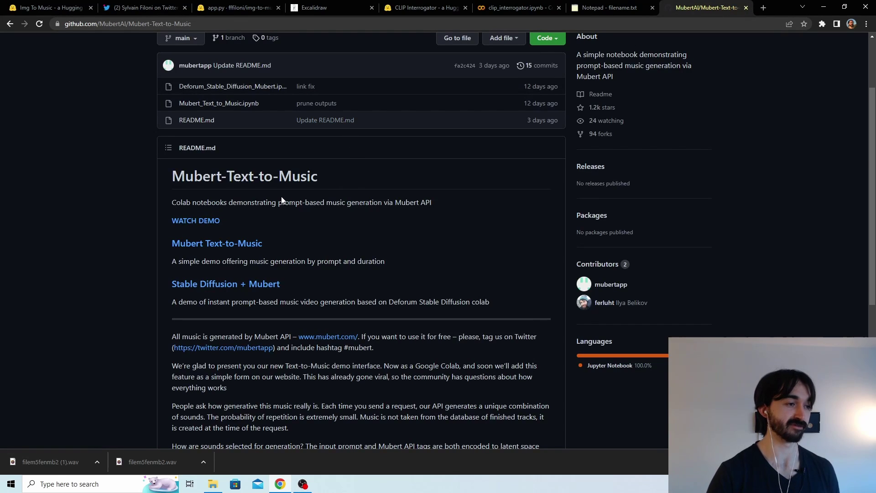
Highlight the SentenceTransformer('all-MiniLM-L6-v2') call in Mubert_Text_to_Music.ipynb, then return to the Colab notebook.
{"action": "left_click", "coordinate": [226, 245]}
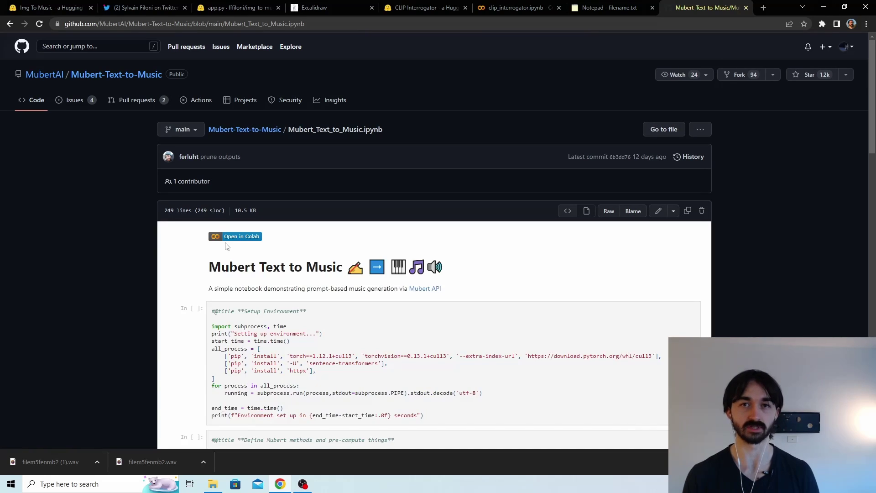
{"action": "scroll", "coordinate": [347, 182], "scroll_direction": "down", "scroll_amount": 10}
{"action": "left_click_drag", "start_coordinate": [236, 105], "coordinate": [462, 99]}
{"action": "left_click", "coordinate": [281, 119]}
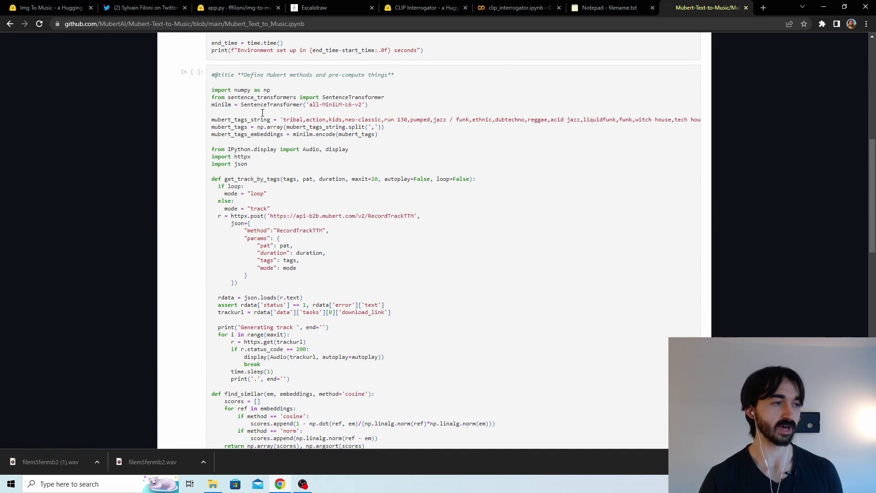
{"action": "left_click_drag", "start_coordinate": [239, 104], "coordinate": [305, 104]}
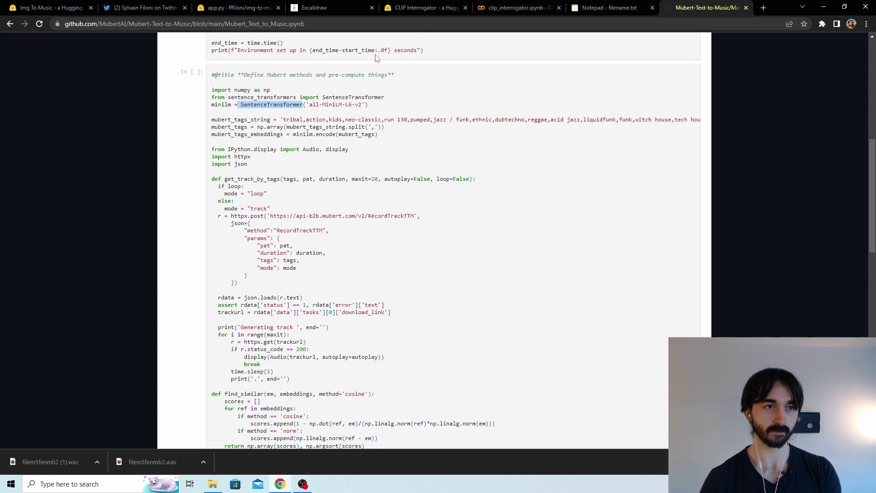
{"action": "left_click", "coordinate": [590, 9]}
{"action": "left_click", "coordinate": [518, 8]}
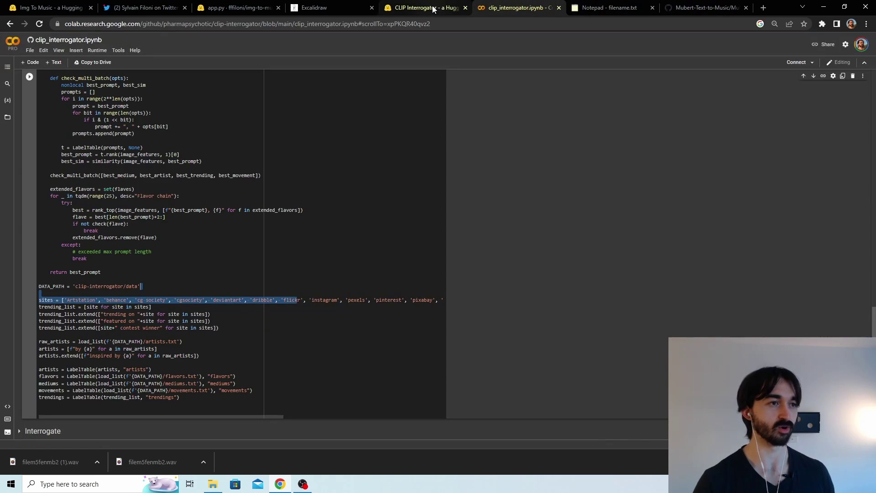
Back in Excalidraw, move the S-BERT box up a little.
{"action": "left_click", "coordinate": [432, 10]}
{"action": "left_click", "coordinate": [324, 9]}
{"action": "left_click", "coordinate": [510, 171]}
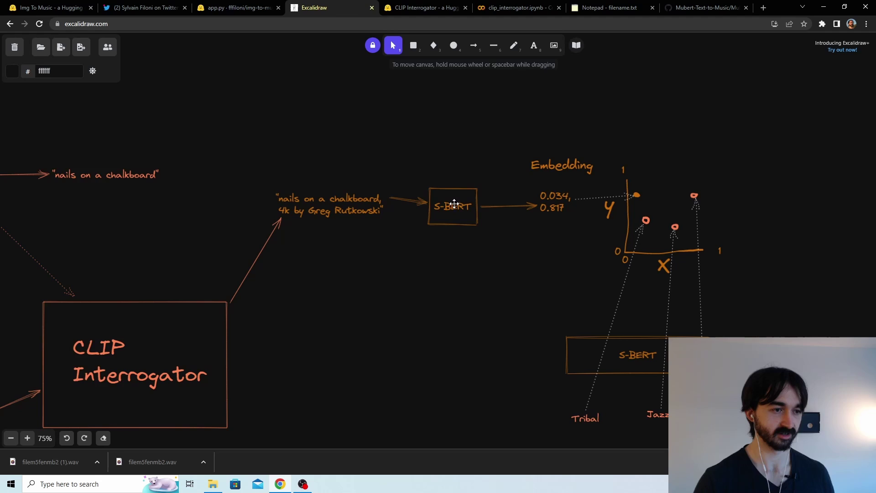
{"action": "left_click_drag", "start_coordinate": [447, 195], "coordinate": [448, 178]}
{"action": "scroll", "coordinate": [448, 178], "scroll_direction": "up", "scroll_amount": 5}
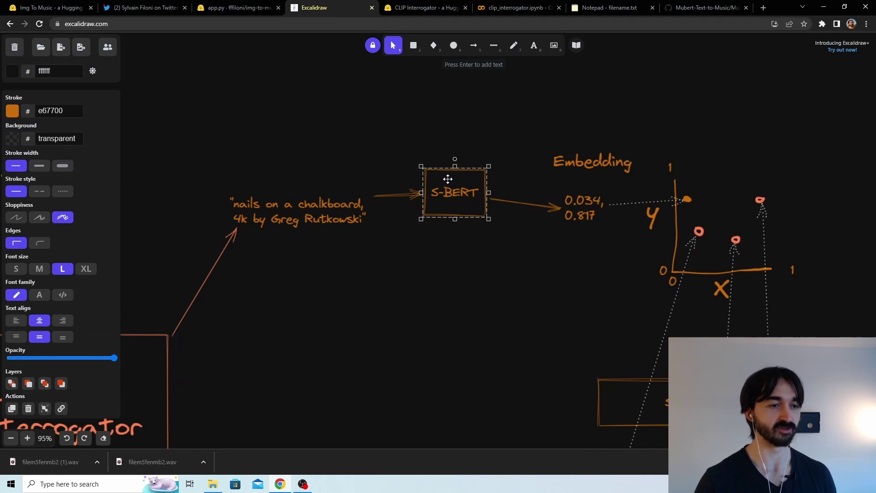
{"action": "left_click", "coordinate": [483, 146]}
{"action": "left_click", "coordinate": [478, 178]}
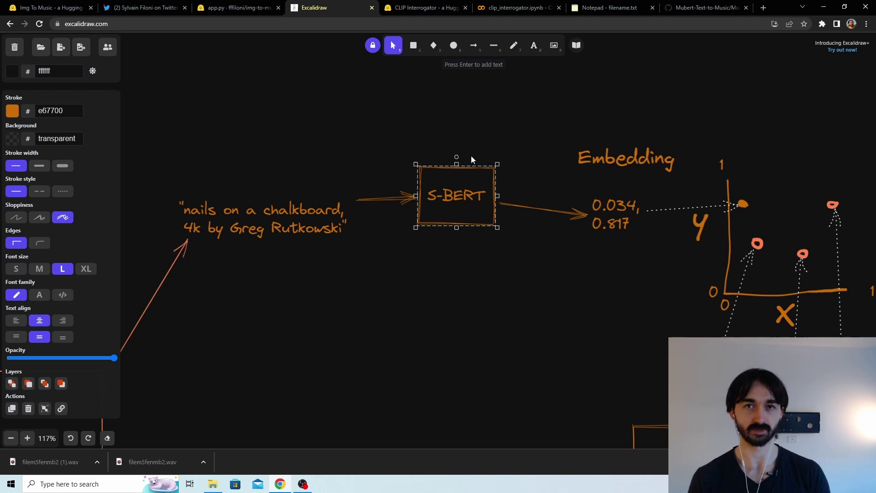
Raise the S-BERT box, the 'nails on a chalkboard' text and the 0.034, 0.817 values.
{"action": "left_click", "coordinate": [463, 144]}
{"action": "left_click_drag", "start_coordinate": [463, 179], "coordinate": [462, 159]}
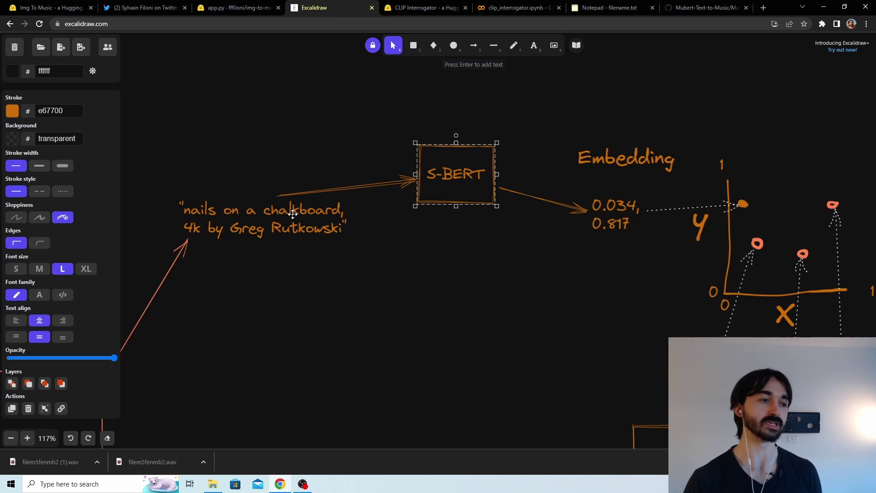
{"action": "left_click_drag", "start_coordinate": [297, 215], "coordinate": [292, 202]}
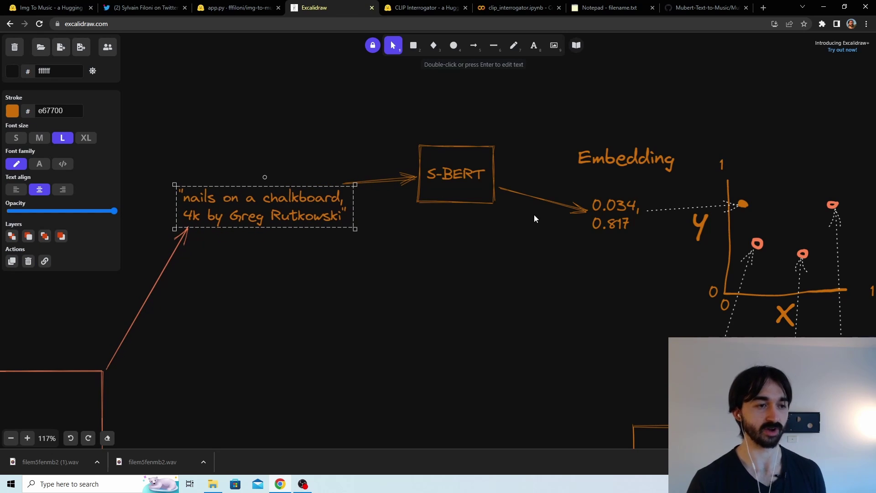
{"action": "left_click_drag", "start_coordinate": [603, 214], "coordinate": [606, 207]}
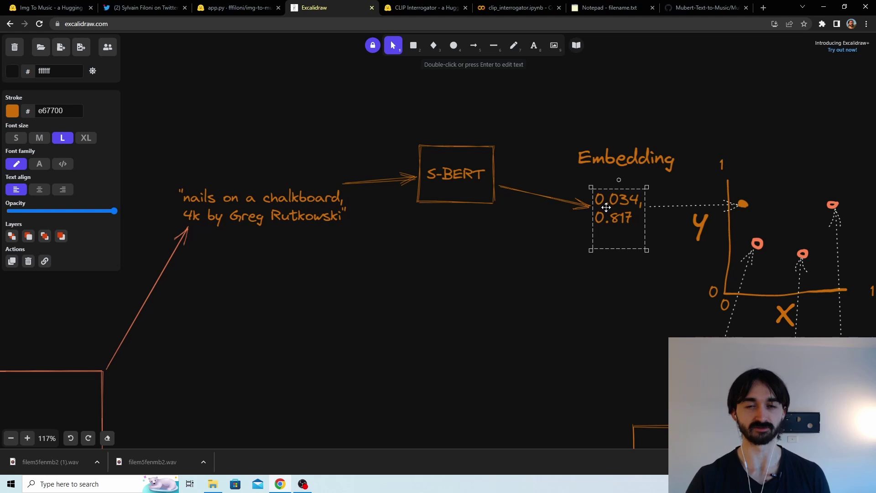
{"action": "left_click_drag", "start_coordinate": [468, 192], "coordinate": [471, 185]}
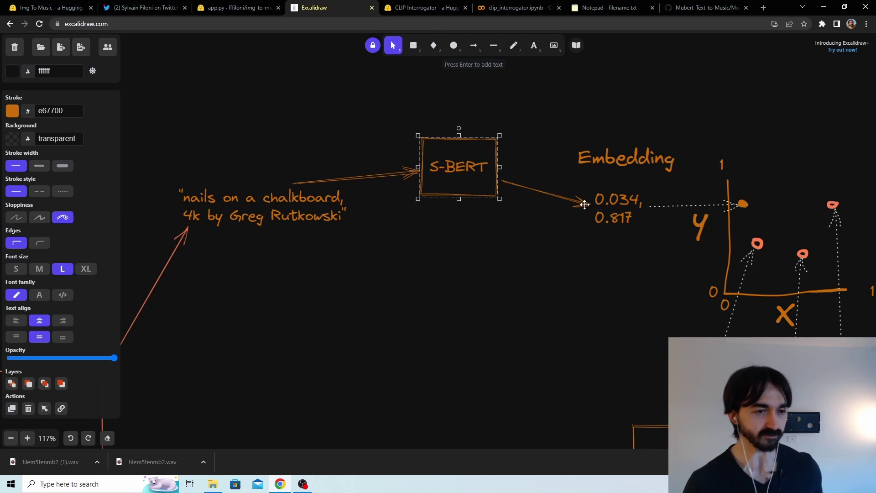
{"action": "scroll", "coordinate": [547, 205], "scroll_direction": "right", "scroll_amount": 3}
{"action": "left_click", "coordinate": [498, 204]}
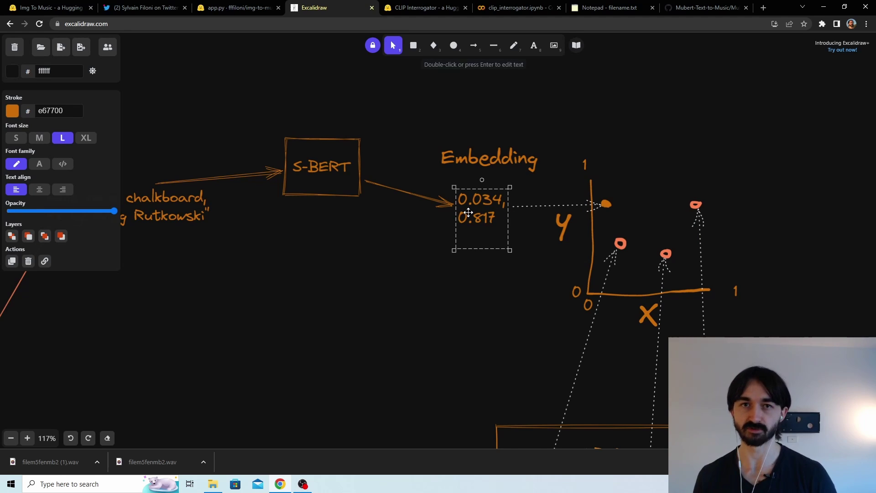
{"action": "scroll", "coordinate": [398, 188], "scroll_direction": "left", "scroll_amount": 3}
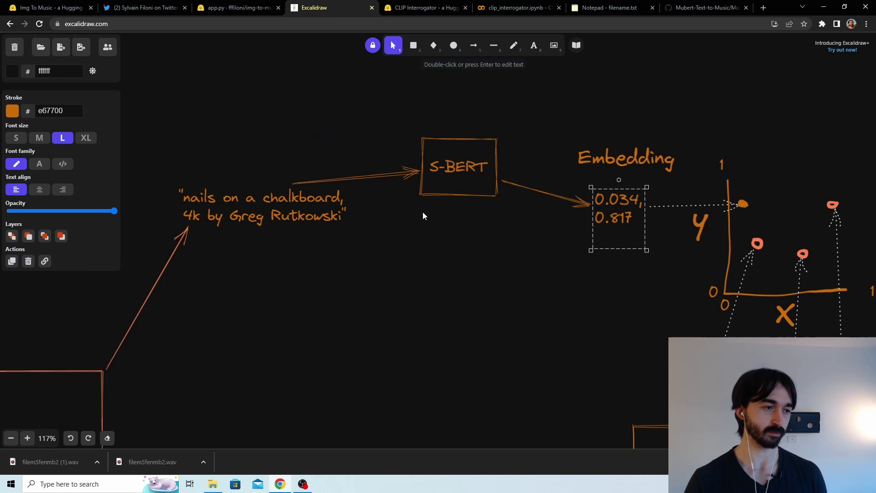
{"action": "scroll", "coordinate": [394, 213], "scroll_direction": "right", "scroll_amount": 2}
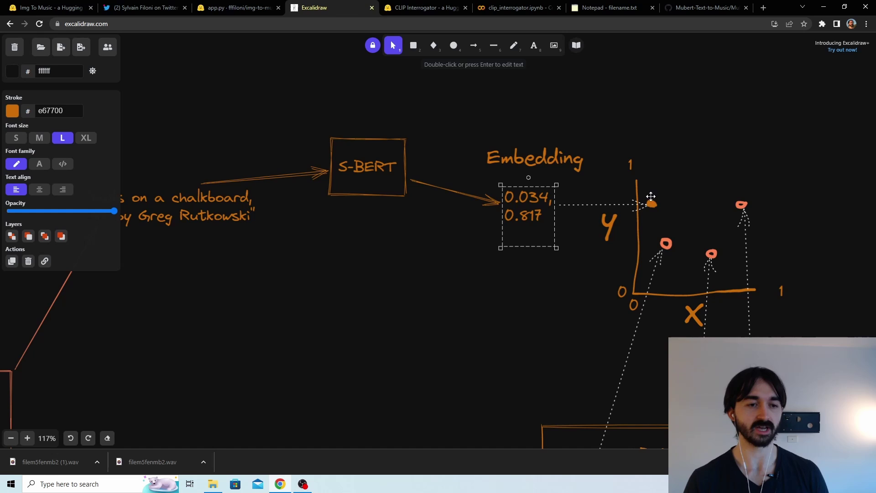
{"action": "scroll", "coordinate": [670, 205], "scroll_direction": "down", "scroll_amount": 1}
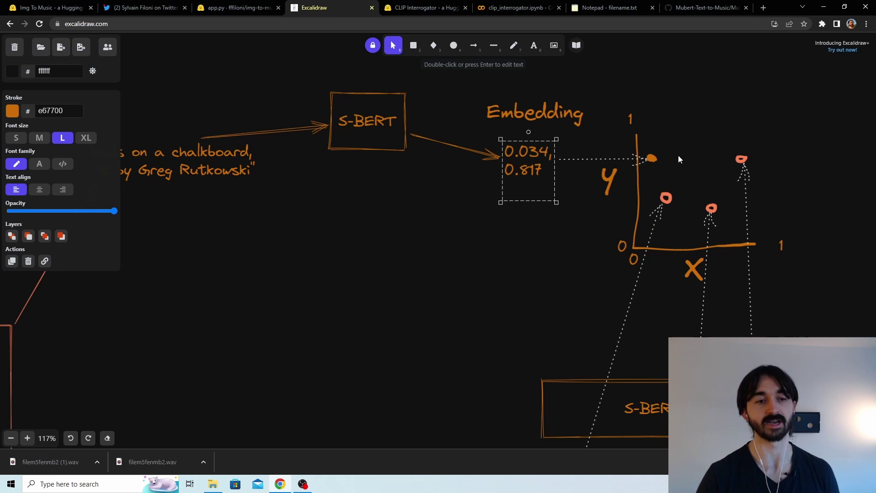
{"action": "left_click", "coordinate": [198, 168]}
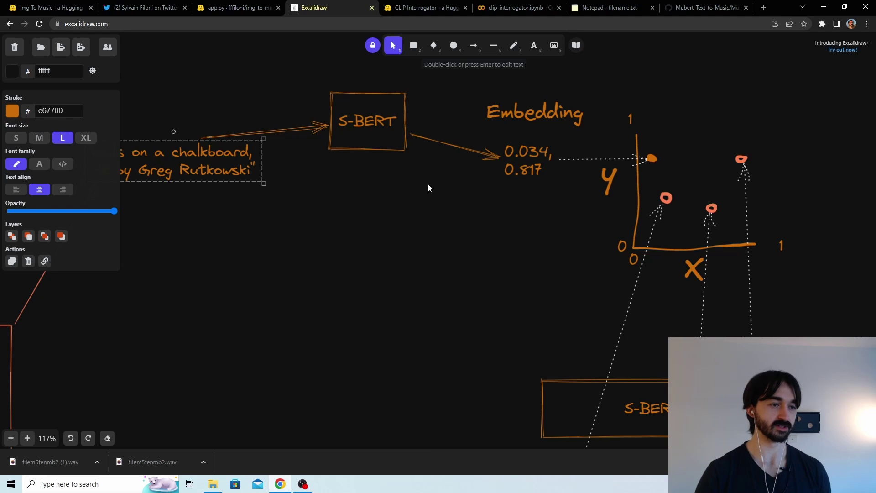
{"action": "scroll", "coordinate": [428, 184], "scroll_direction": "left", "scroll_amount": 1}
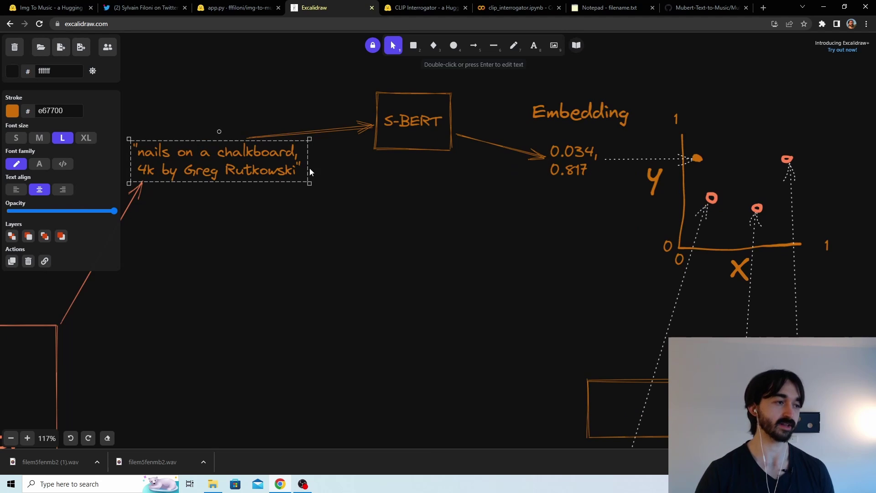
Insert an 'i' into the word 'on' in the quoted prompt text.
{"action": "double_click", "coordinate": [190, 152]}
{"action": "left_click", "coordinate": [192, 151]}
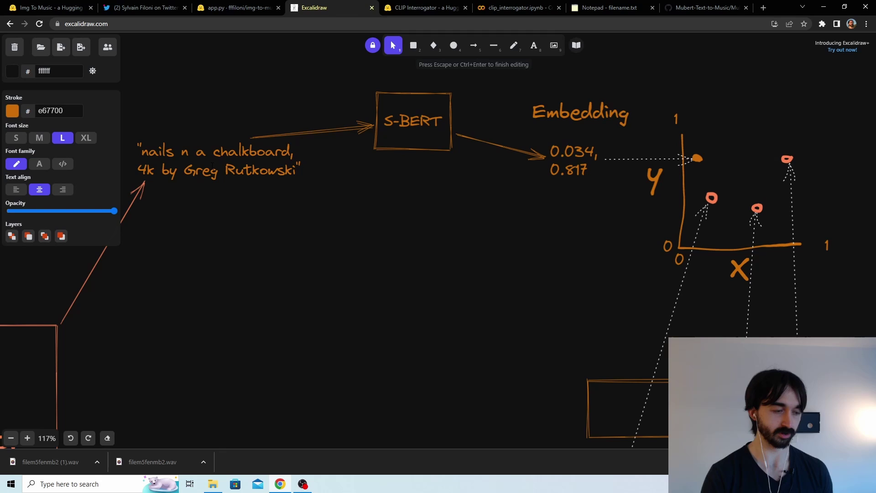
{"action": "type", "text": "i"}
{"action": "key", "text": "Escape"}
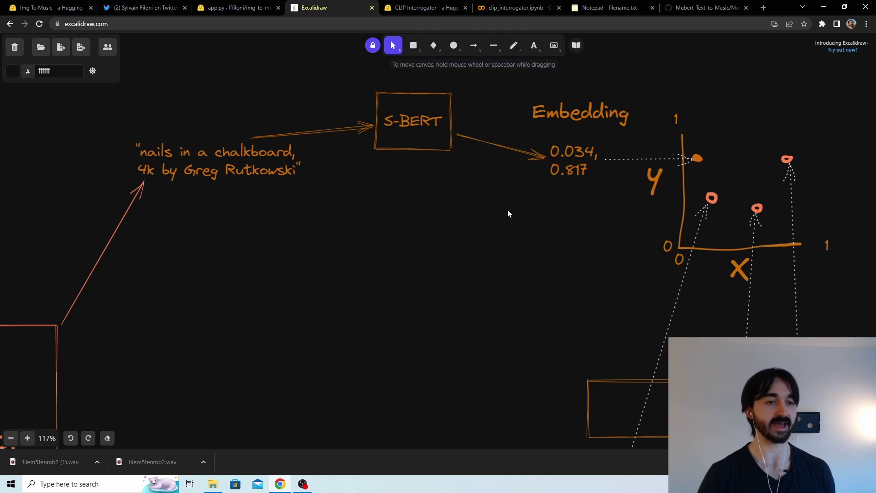
Duplicate the orange dot near the Y axis just below the original.
{"action": "left_click", "coordinate": [589, 172]}
{"action": "left_click", "coordinate": [698, 159]}
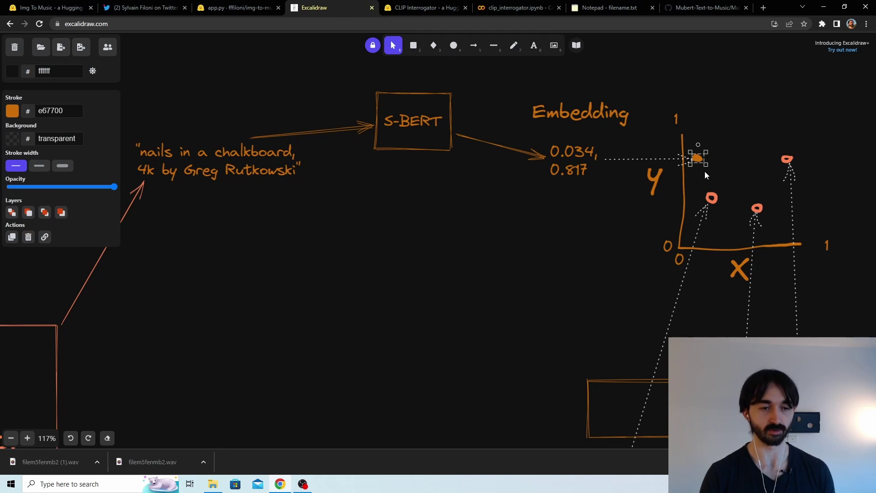
{"action": "left_click_drag", "start_coordinate": [698, 159], "coordinate": [703, 176]}
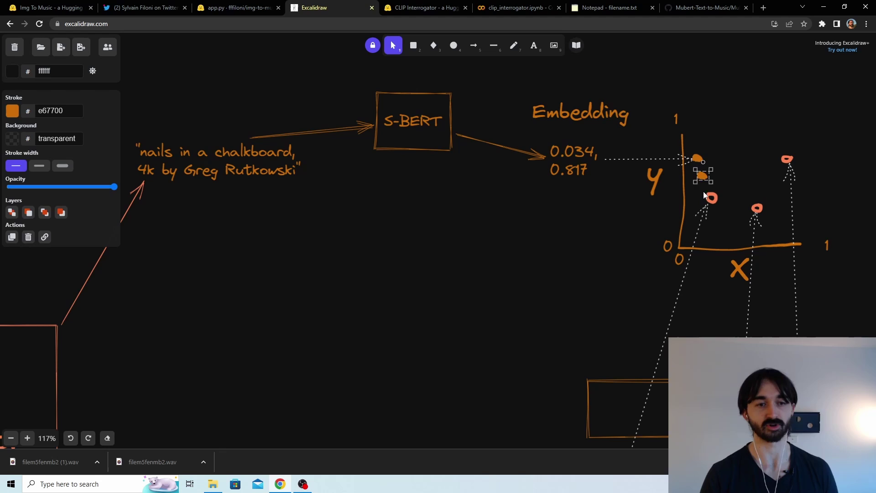
{"action": "left_click", "coordinate": [704, 195]}
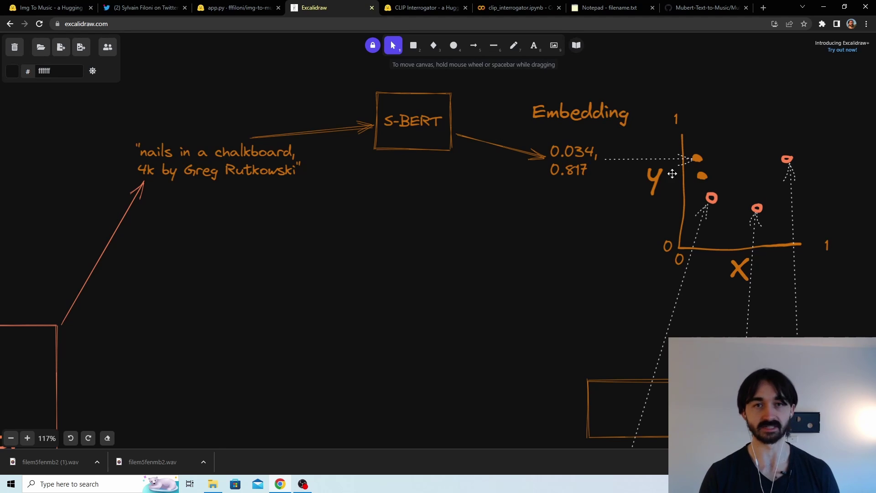
Undo the prompt edit back to 'nails on a chalkboard' and select the 0.034, 0.817 values.
{"action": "key", "text": "ctrl+z"}
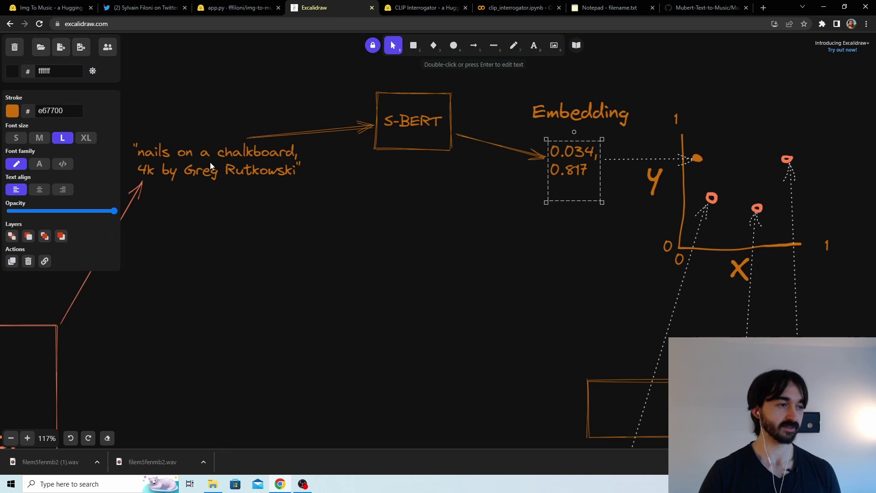
{"action": "left_click", "coordinate": [442, 196]}
{"action": "left_click", "coordinate": [571, 168]}
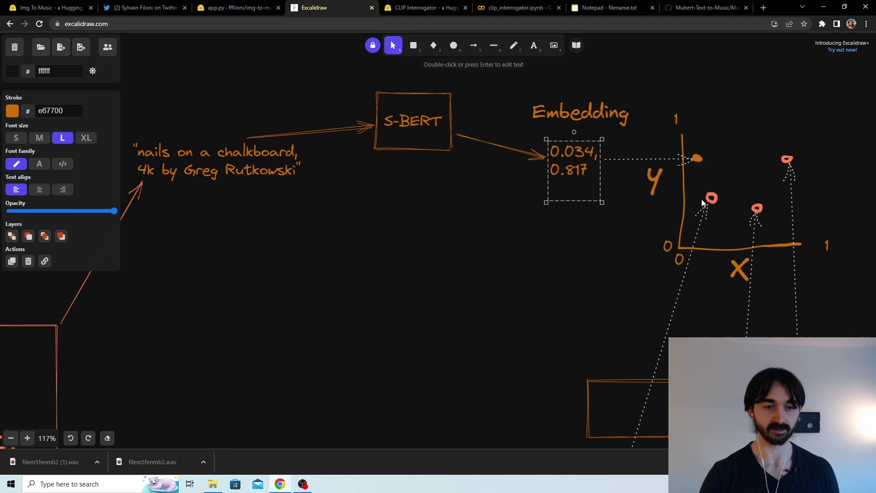
{"action": "scroll", "coordinate": [699, 195], "scroll_direction": "right", "scroll_amount": 1}
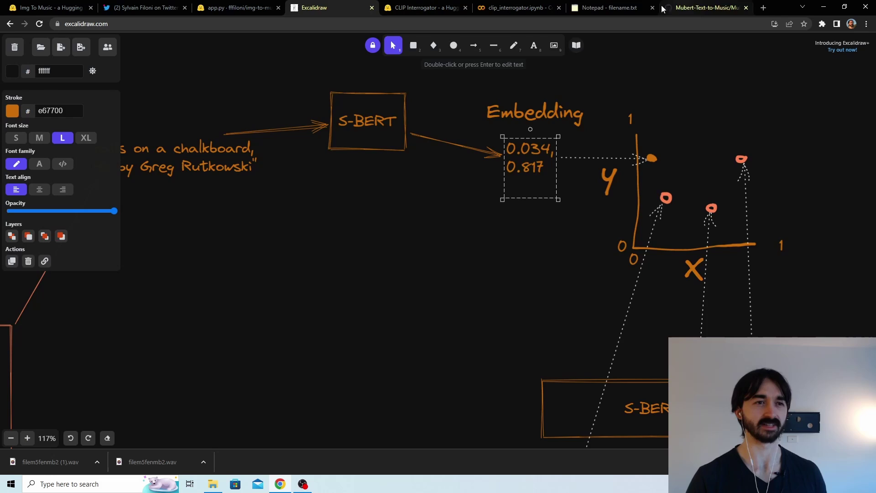
Bring up the Mubert notebook's get_tags_for_prompts function on GitHub.
{"action": "left_click", "coordinate": [606, 8]}
{"action": "left_click", "coordinate": [517, 7]}
{"action": "left_click", "coordinate": [712, 10]}
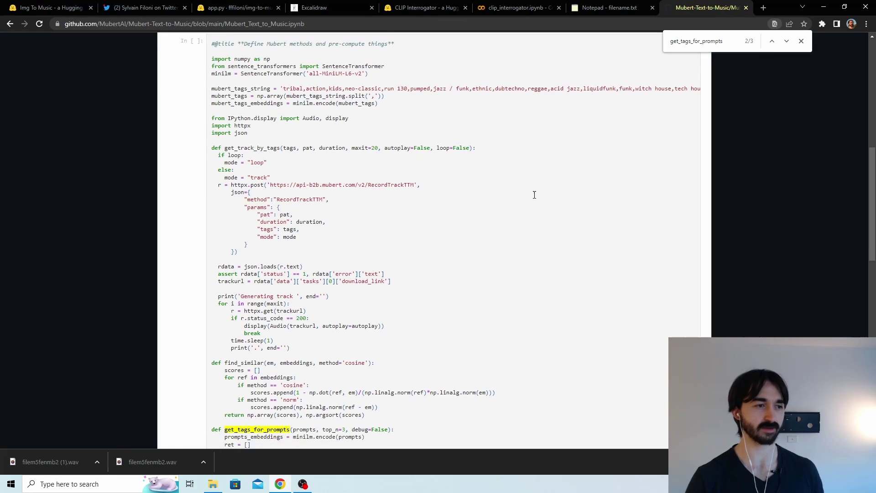
{"action": "scroll", "coordinate": [536, 196], "scroll_direction": "down", "scroll_amount": 4}
{"action": "left_click", "coordinate": [251, 13]}
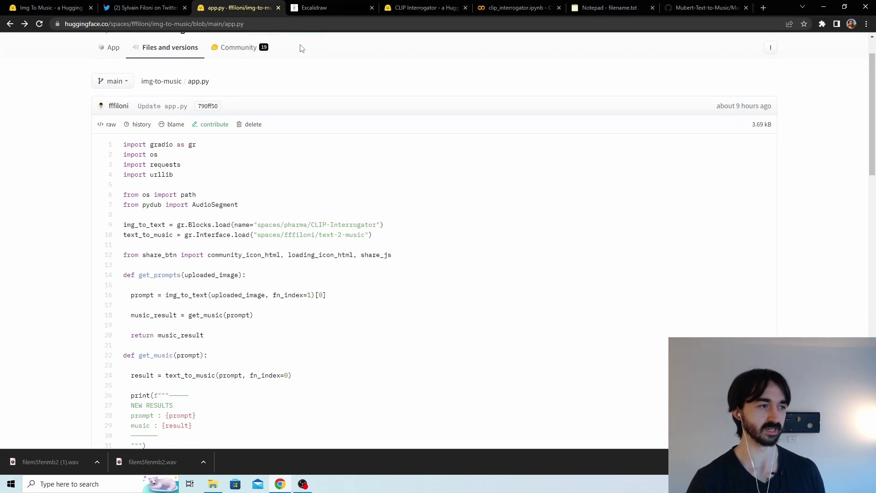
{"action": "scroll", "coordinate": [242, 138], "scroll_direction": "up", "scroll_amount": 1}
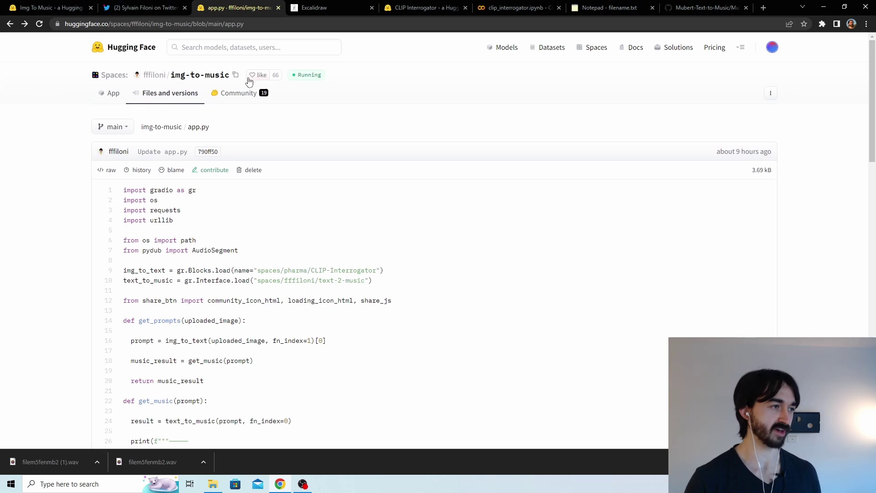
{"action": "left_click", "coordinate": [696, 10]}
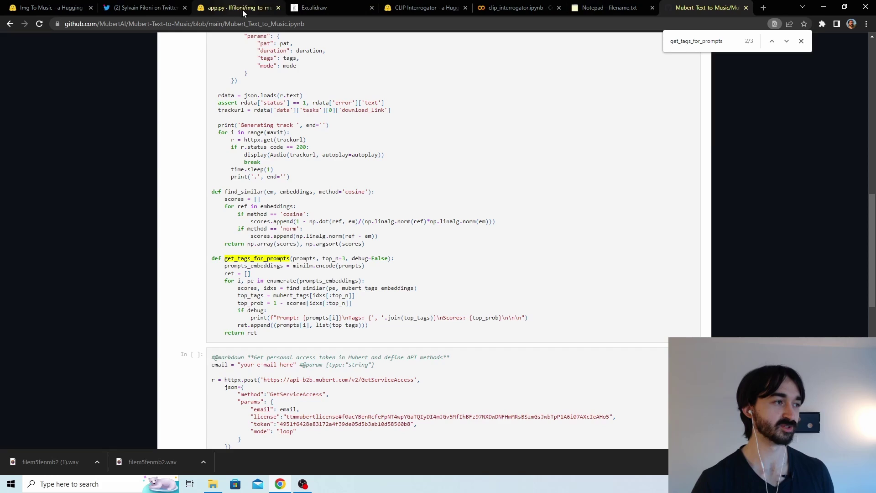
Highlight the mubert_tags_string genre list in the notebook's code.
{"action": "scroll", "coordinate": [413, 125], "scroll_direction": "up", "scroll_amount": 6}
{"action": "scroll", "coordinate": [413, 126], "scroll_direction": "up", "scroll_amount": 2}
{"action": "left_click_drag", "start_coordinate": [286, 282], "coordinate": [617, 285]}
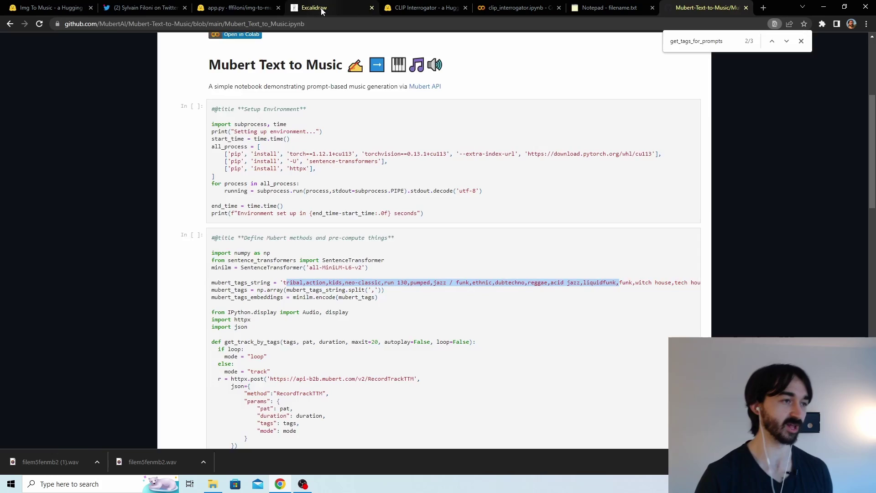
{"action": "scroll", "coordinate": [487, 137], "scroll_direction": "down", "scroll_amount": 2}
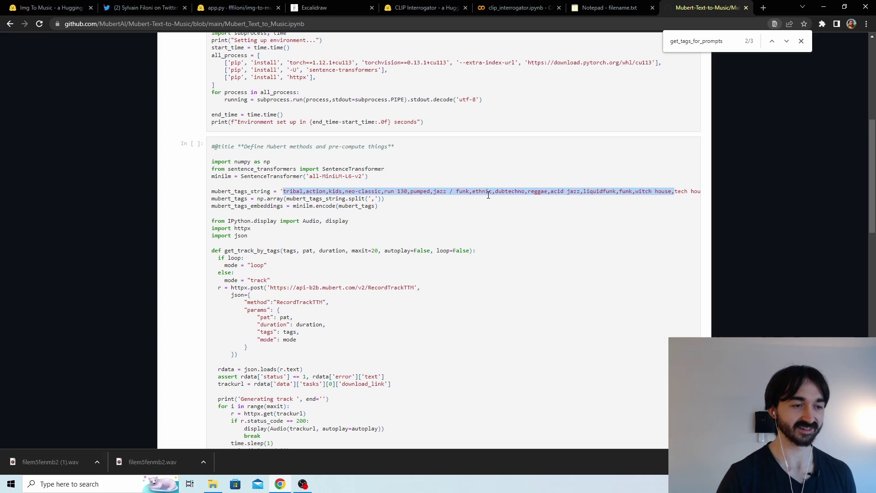
Cycle through the notes, Colab and app.py tabs back to the Excalidraw S-BERT diagram.
{"action": "left_click", "coordinate": [607, 8]}
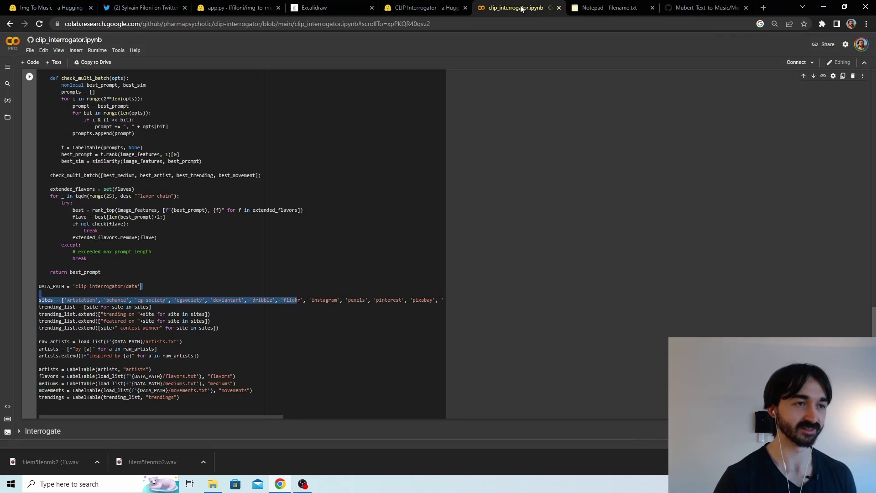
{"action": "left_click", "coordinate": [517, 8]}
{"action": "left_click", "coordinate": [250, 11]}
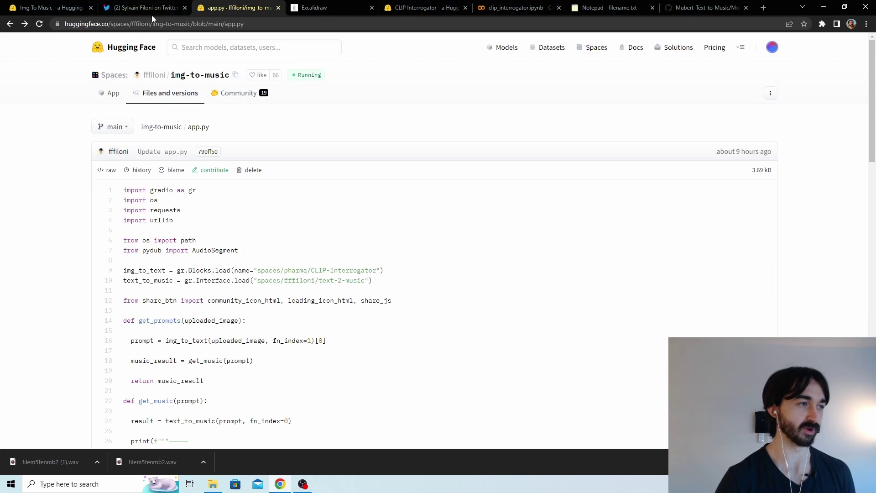
{"action": "left_click", "coordinate": [344, 7]}
{"action": "scroll", "coordinate": [636, 198], "scroll_direction": "down", "scroll_amount": 1}
Nudge the prompt text slightly right and down near the 0.034, 0.817 embedding values.
{"action": "left_click", "coordinate": [623, 170]}
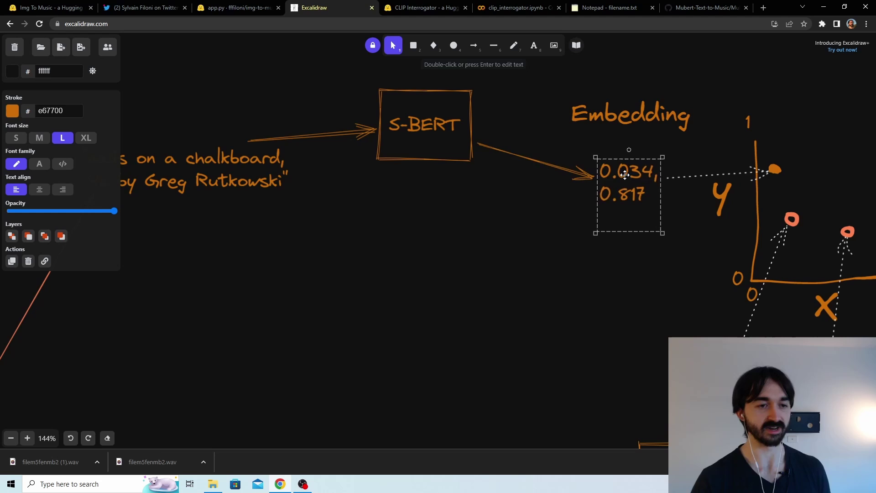
{"action": "left_click_drag", "start_coordinate": [190, 169], "coordinate": [209, 179]}
{"action": "scroll", "coordinate": [633, 247], "scroll_direction": "down", "scroll_amount": 5}
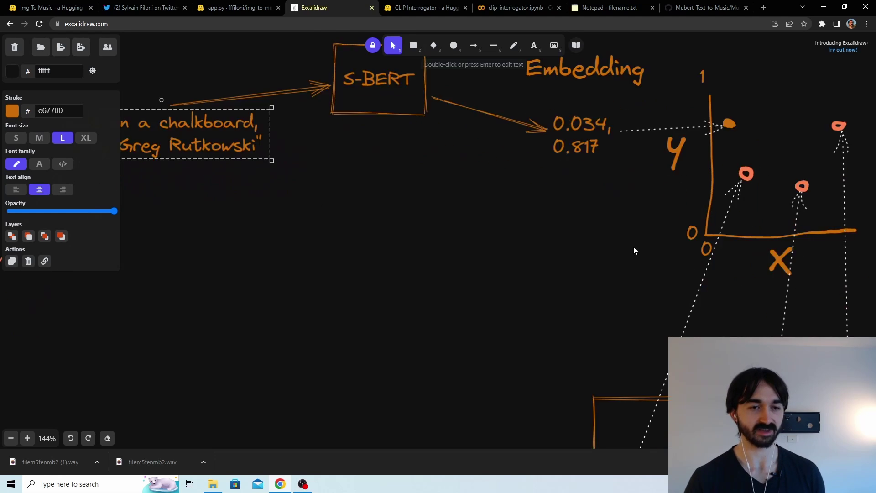
{"action": "scroll", "coordinate": [633, 250], "scroll_direction": "right", "scroll_amount": 2}
{"action": "scroll", "coordinate": [620, 259], "scroll_direction": "right", "scroll_amount": 1}
{"action": "scroll", "coordinate": [531, 346], "scroll_direction": "up", "scroll_amount": 2}
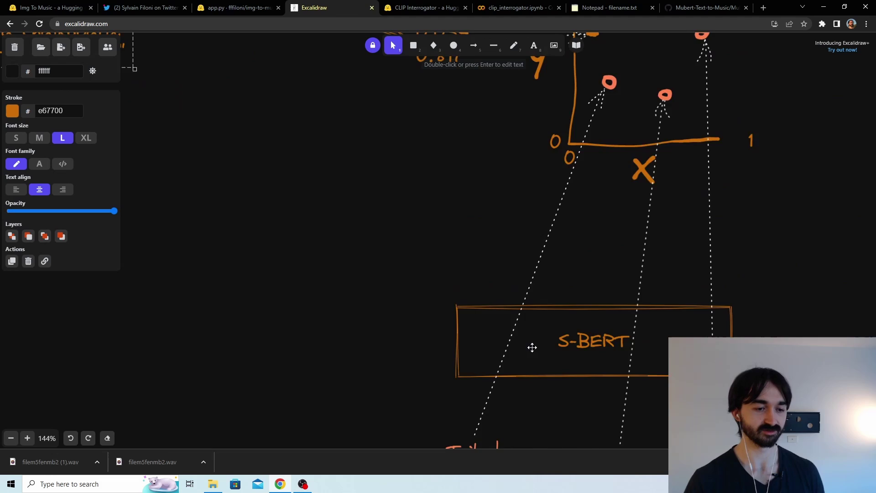
{"action": "scroll", "coordinate": [665, 313], "scroll_direction": "down", "scroll_amount": 2}
{"action": "scroll", "coordinate": [663, 312], "scroll_direction": "up", "scroll_amount": 2}
{"action": "scroll", "coordinate": [663, 312], "scroll_direction": "up", "scroll_amount": 3}
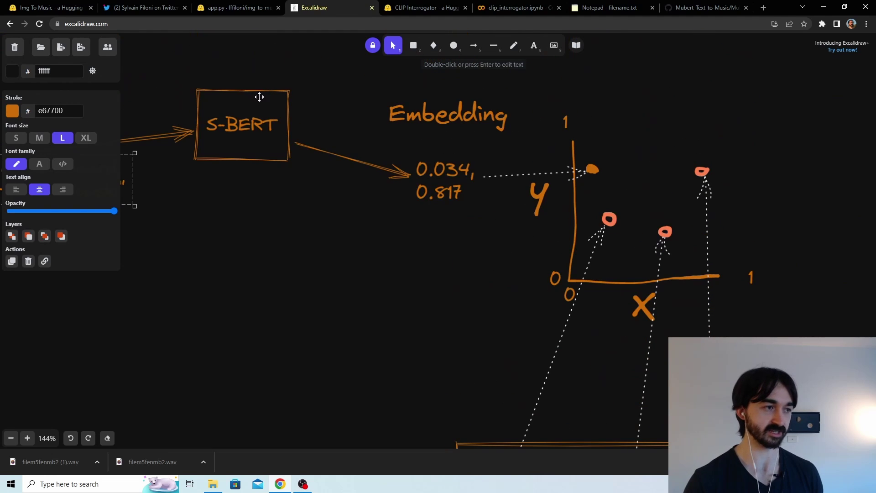
{"action": "scroll", "coordinate": [258, 94], "scroll_direction": "down", "scroll_amount": 2}
{"action": "scroll", "coordinate": [488, 345], "scroll_direction": "down", "scroll_amount": 3}
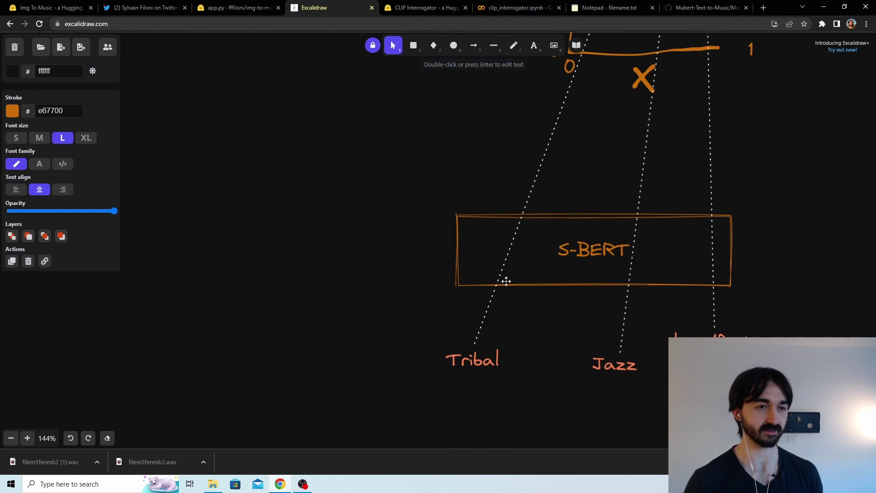
{"action": "scroll", "coordinate": [504, 280], "scroll_direction": "up", "scroll_amount": 4}
Loop a freehand circle around the nearby points on the embedding plot.
{"action": "left_click", "coordinate": [473, 45]}
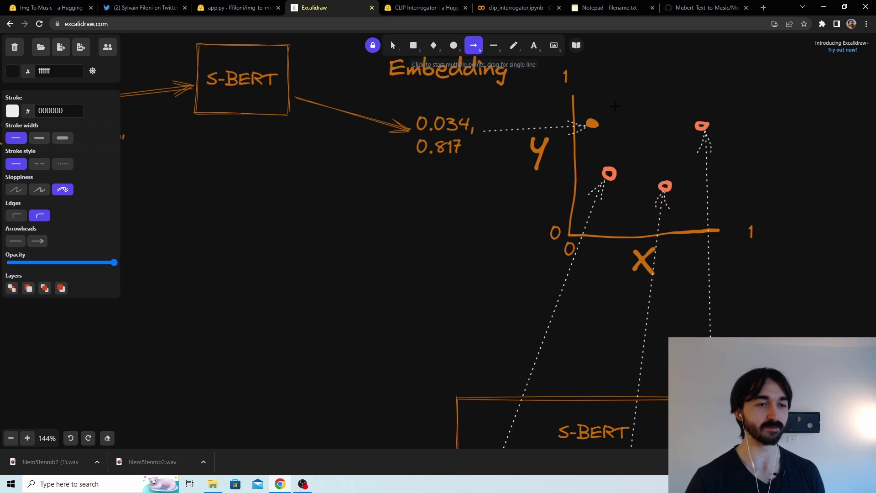
{"action": "mouse_move", "coordinate": [599, 104]}
{"action": "left_mouse_down"}
{"action": "mouse_move", "coordinate": [611, 203]}
{"action": "mouse_move", "coordinate": [655, 199]}
{"action": "left_mouse_up"}
{"action": "key", "text": "ctrl+z"}
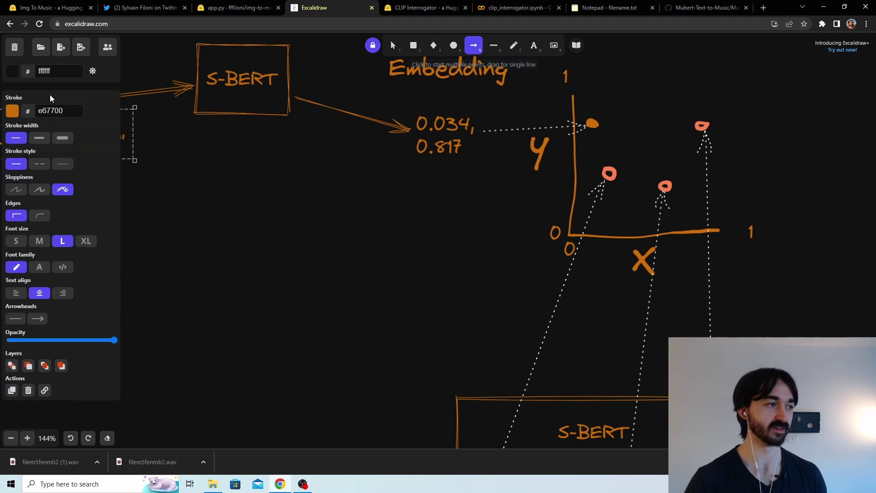
{"action": "key", "text": "p"}
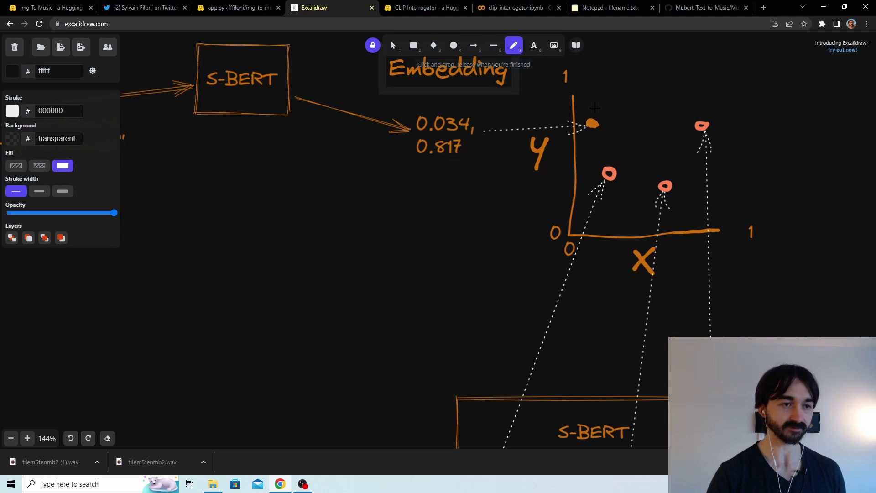
{"action": "mouse_move", "coordinate": [591, 104]}
{"action": "left_mouse_down"}
{"action": "mouse_move", "coordinate": [587, 169]}
{"action": "mouse_move", "coordinate": [682, 157]}
{"action": "mouse_move", "coordinate": [594, 105]}
{"action": "left_mouse_up"}
{"action": "scroll", "coordinate": [647, 162], "scroll_direction": "up", "scroll_amount": 1}
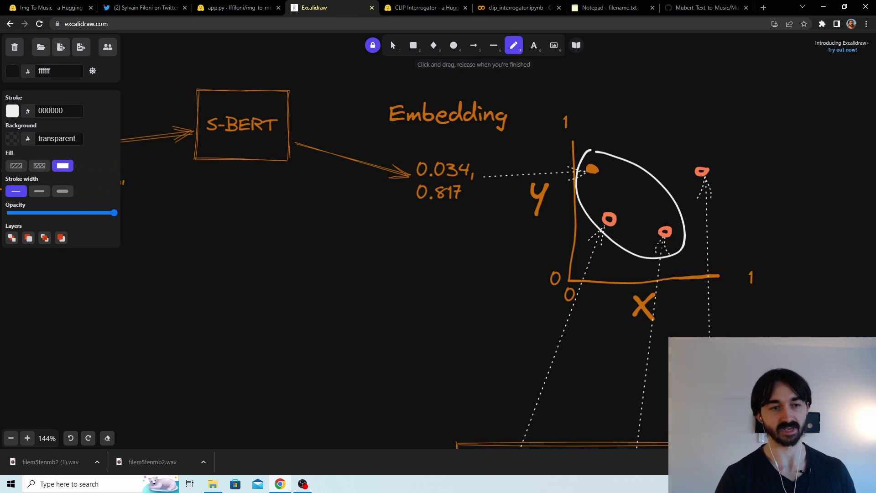
Draw arrows from the Tribal and Jazz tags down into the Request box.
{"action": "key", "text": "a"}
{"action": "scroll", "coordinate": [499, 207], "scroll_direction": "down", "scroll_amount": 5}
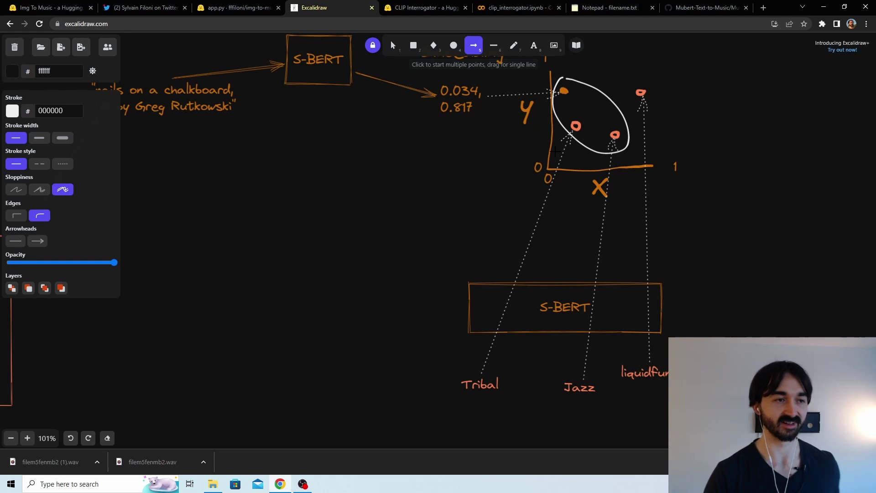
{"action": "scroll", "coordinate": [472, 161], "scroll_direction": "down", "scroll_amount": 6}
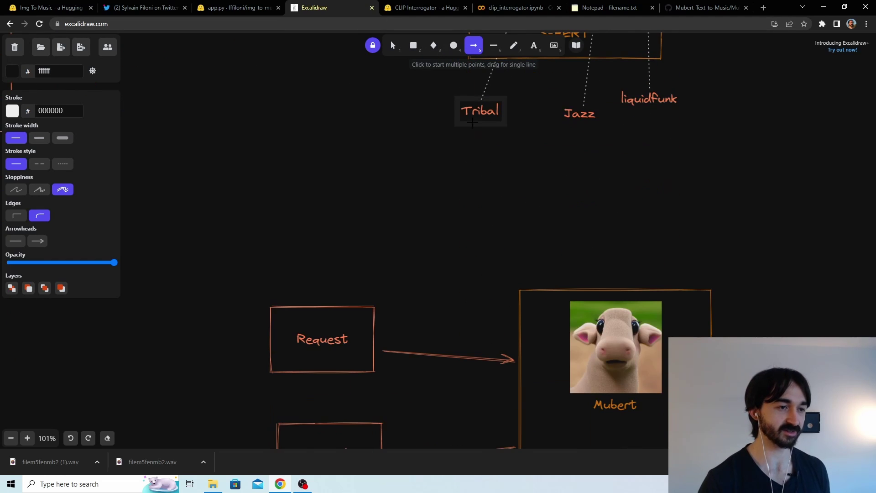
{"action": "left_click_drag", "start_coordinate": [471, 123], "coordinate": [299, 296]}
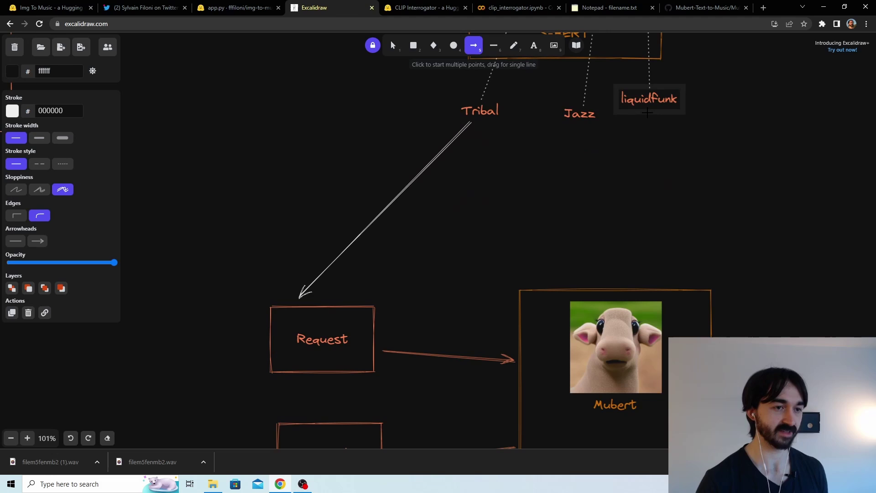
{"action": "left_click_drag", "start_coordinate": [561, 127], "coordinate": [356, 300]}
{"action": "scroll", "coordinate": [388, 237], "scroll_direction": "down", "scroll_amount": 3}
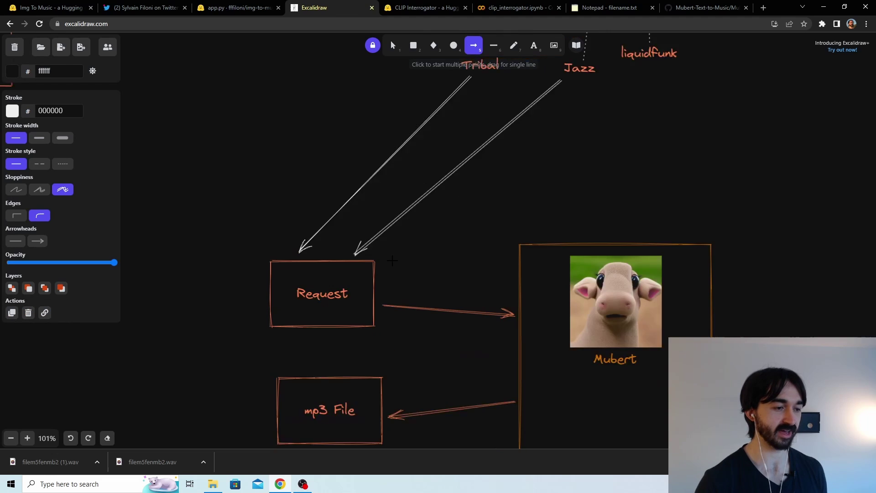
{"action": "key", "text": "7"}
{"action": "scroll", "coordinate": [525, 167], "scroll_direction": "down", "scroll_amount": 10}
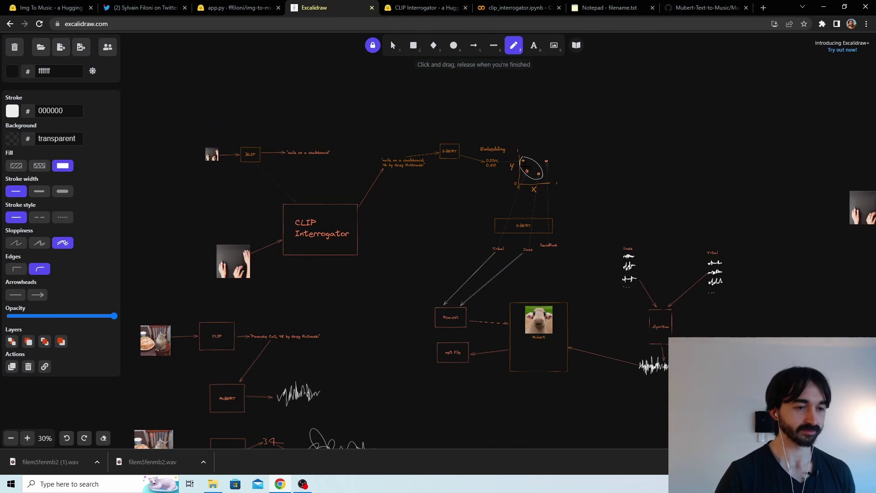
{"action": "scroll", "coordinate": [589, 195], "scroll_direction": "up", "scroll_amount": 4}
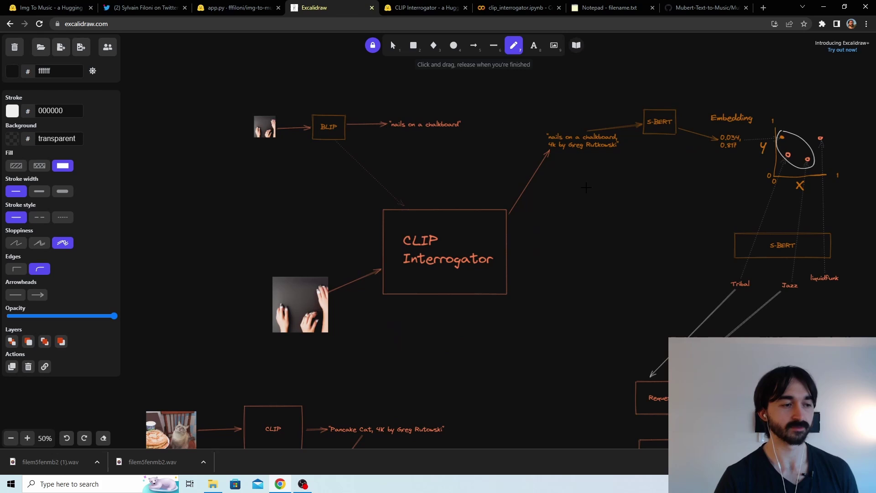
{"action": "left_click", "coordinate": [391, 45]}
{"action": "left_click", "coordinate": [302, 303]}
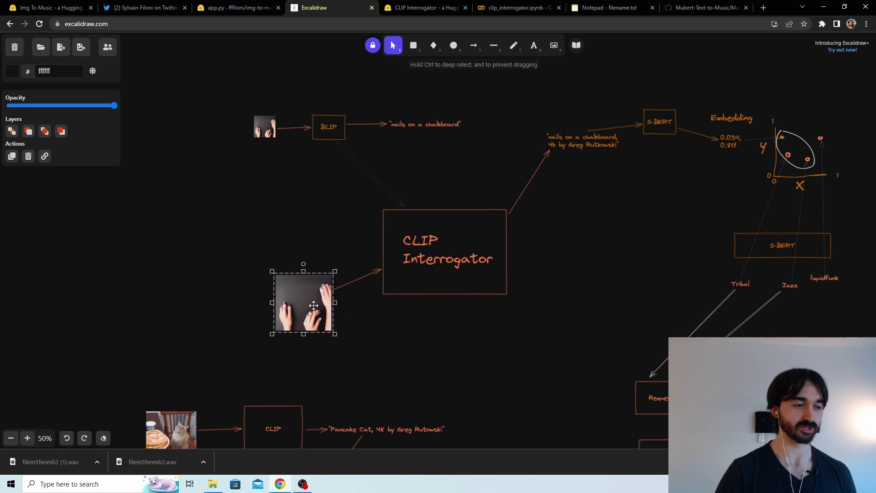
{"action": "left_click", "coordinate": [589, 144]}
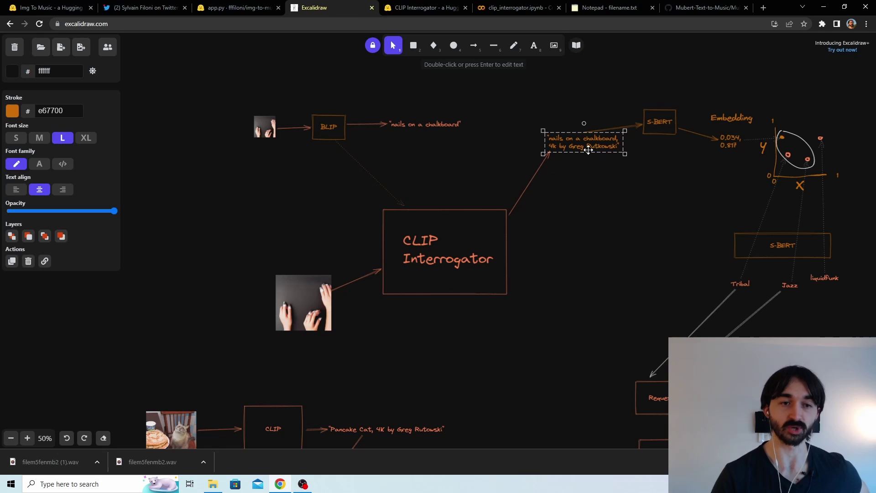
{"action": "scroll", "coordinate": [666, 159], "scroll_direction": "down", "scroll_amount": 1}
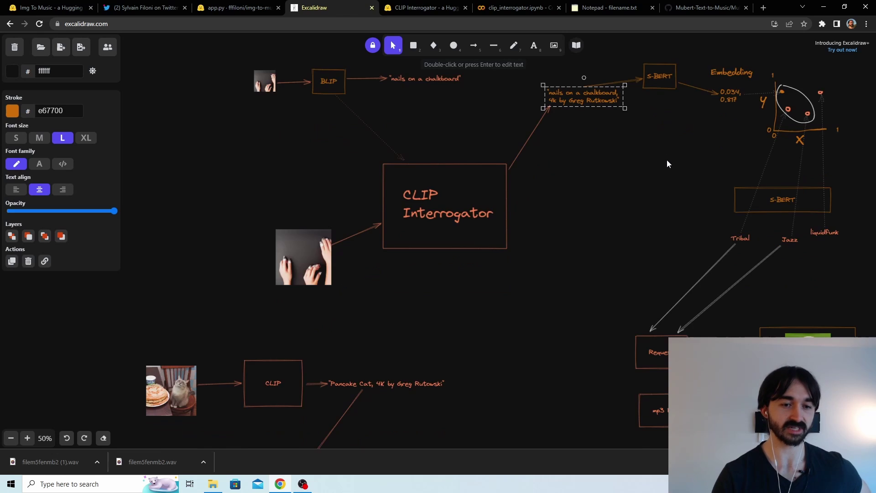
{"action": "left_click", "coordinate": [737, 237]}
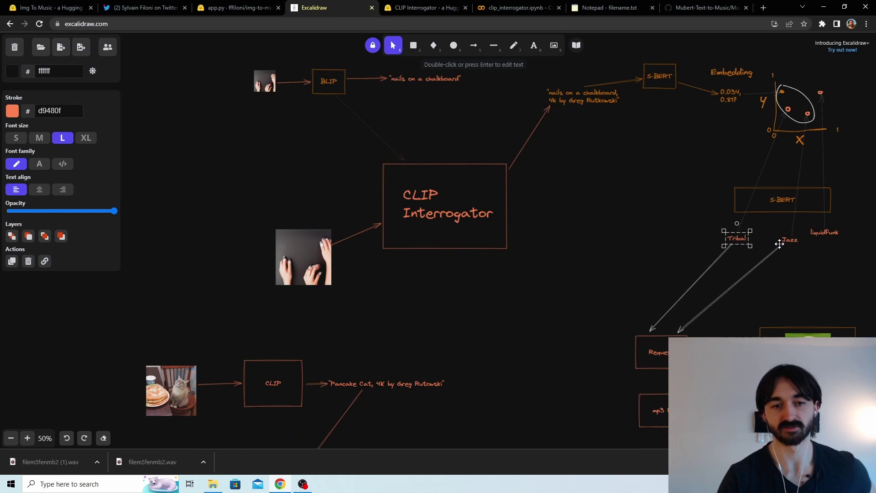
{"action": "left_click_drag", "start_coordinate": [780, 240], "coordinate": [775, 241]}
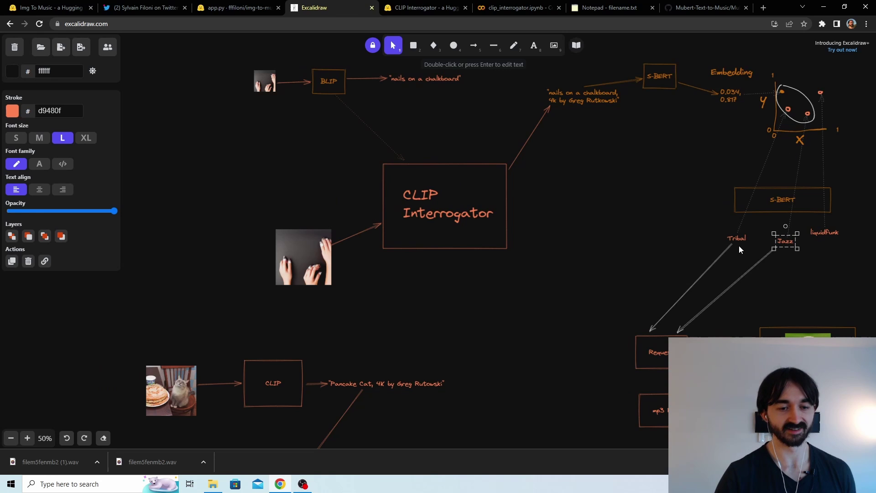
{"action": "scroll", "coordinate": [738, 246], "scroll_direction": "up", "scroll_amount": 2}
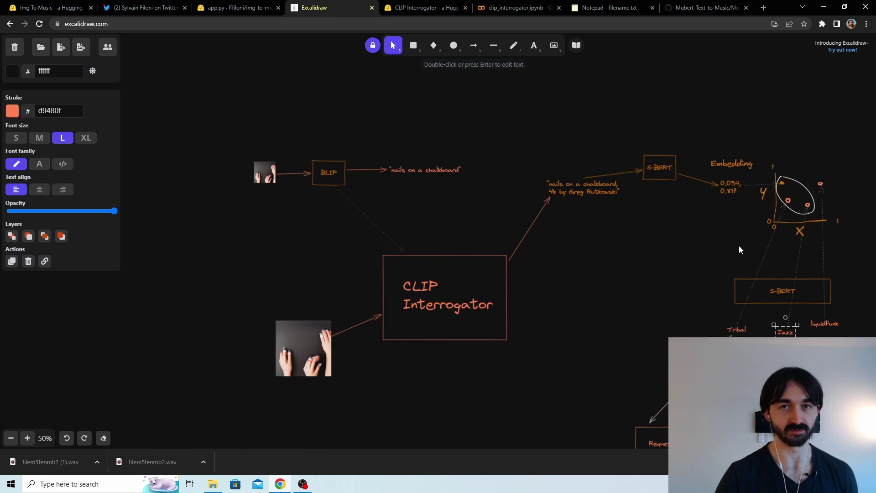
{"action": "scroll", "coordinate": [738, 246], "scroll_direction": "right", "scroll_amount": 3}
{"action": "scroll", "coordinate": [738, 245], "scroll_direction": "right", "scroll_amount": 14}
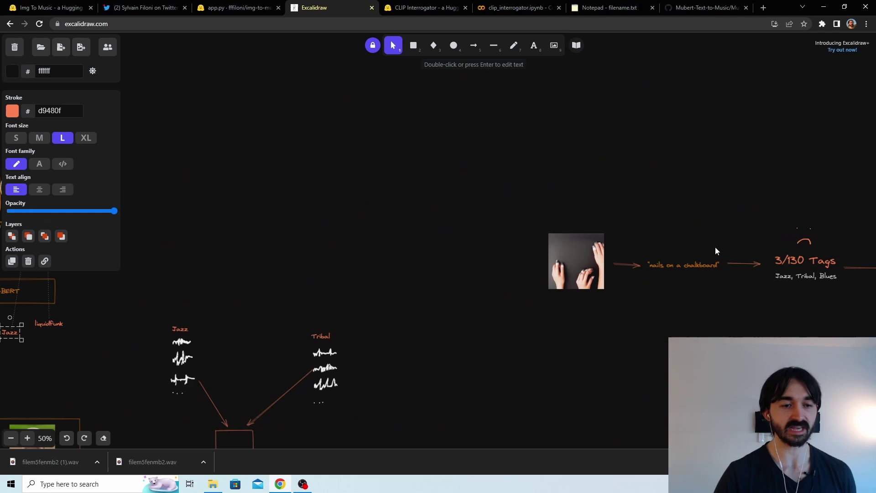
{"action": "scroll", "coordinate": [715, 247], "scroll_direction": "up", "scroll_amount": 1}
{"action": "scroll", "coordinate": [713, 247], "scroll_direction": "up", "scroll_amount": 4}
{"action": "scroll", "coordinate": [643, 273], "scroll_direction": "up", "scroll_amount": 1}
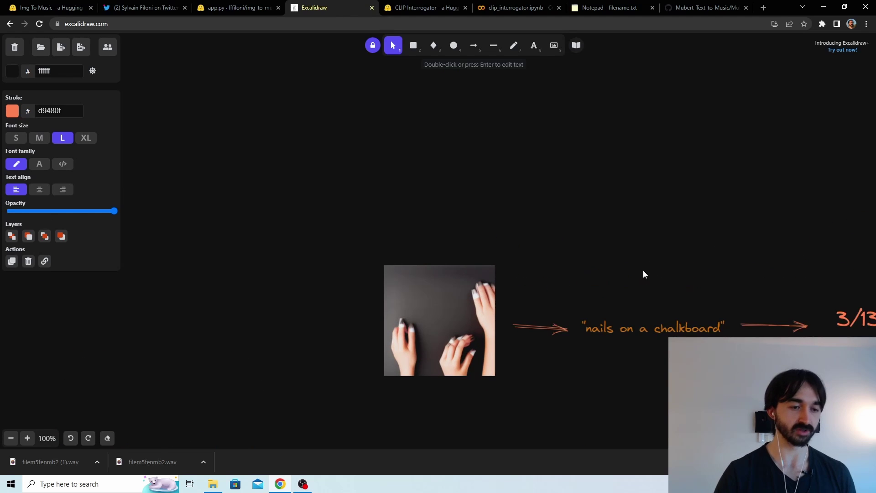
{"action": "scroll", "coordinate": [625, 270], "scroll_direction": "down", "scroll_amount": 2}
{"action": "scroll", "coordinate": [654, 230], "scroll_direction": "left", "scroll_amount": 2}
{"action": "scroll", "coordinate": [653, 231], "scroll_direction": "right", "scroll_amount": 5}
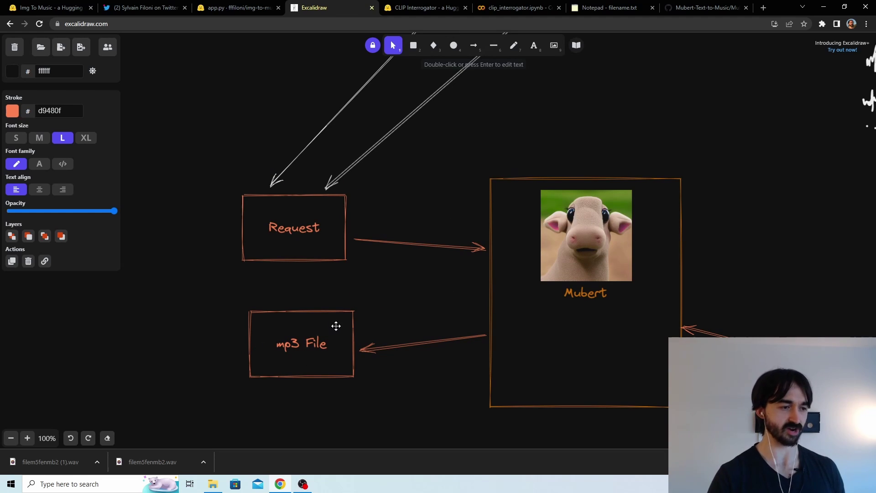
{"action": "scroll", "coordinate": [332, 329], "scroll_direction": "up", "scroll_amount": 4}
{"action": "scroll", "coordinate": [401, 269], "scroll_direction": "down", "scroll_amount": 3}
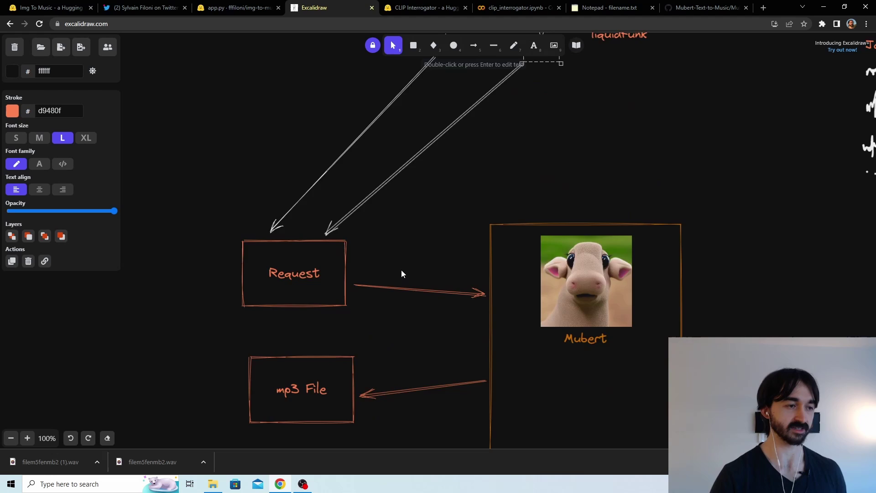
{"action": "scroll", "coordinate": [456, 219], "scroll_direction": "up", "scroll_amount": 2}
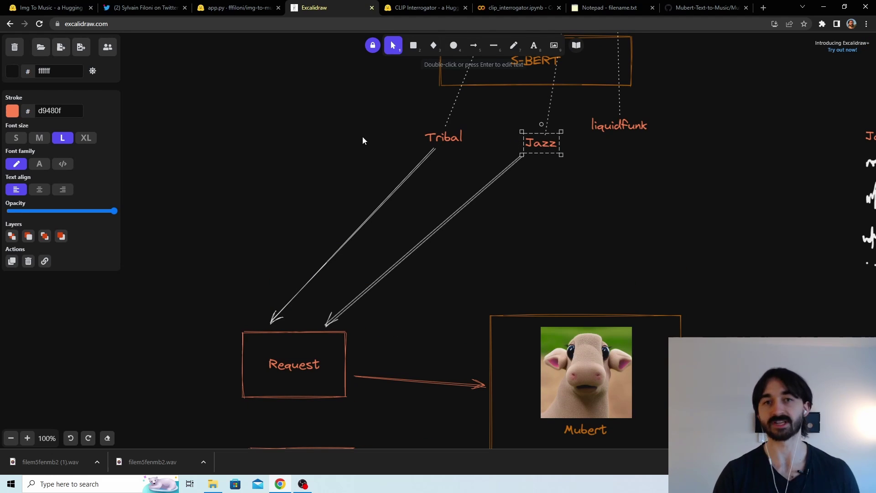
{"action": "scroll", "coordinate": [417, 183], "scroll_direction": "down", "scroll_amount": 2}
{"action": "scroll", "coordinate": [449, 184], "scroll_direction": "down", "scroll_amount": 1}
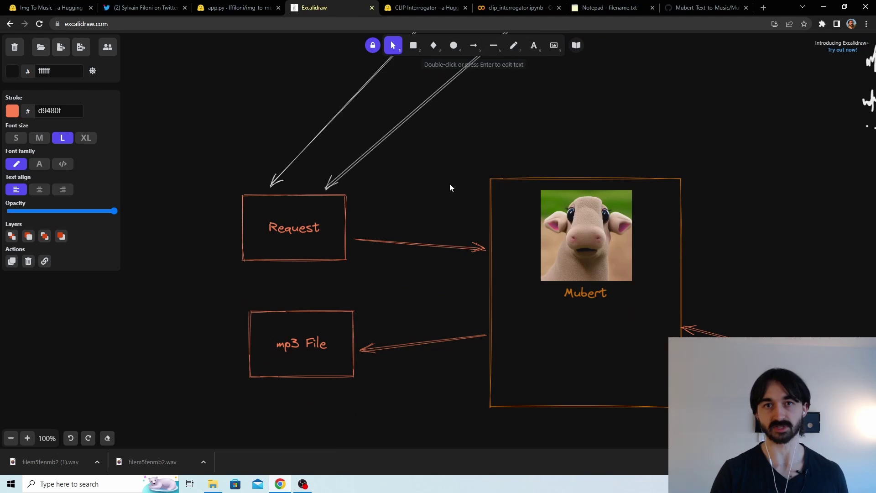
{"action": "scroll", "coordinate": [449, 184], "scroll_direction": "up", "scroll_amount": 2}
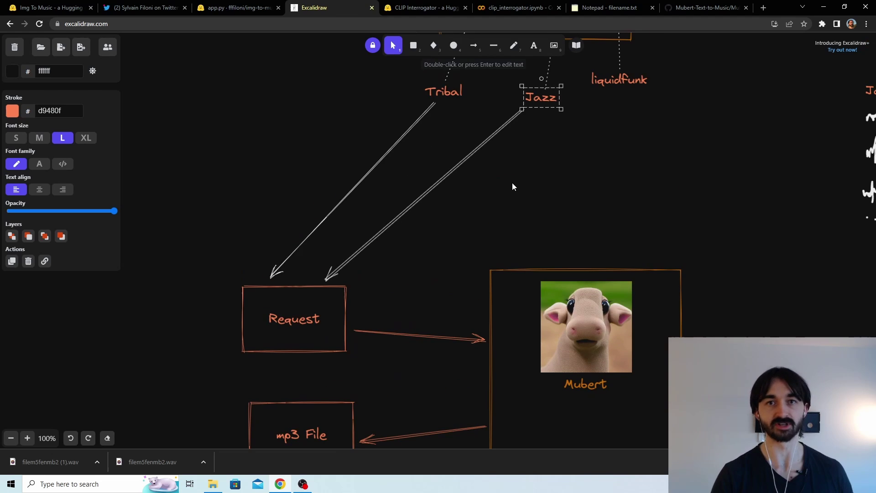
{"action": "scroll", "coordinate": [512, 186], "scroll_direction": "down", "scroll_amount": 1}
{"action": "scroll", "coordinate": [430, 206], "scroll_direction": "up", "scroll_amount": 2}
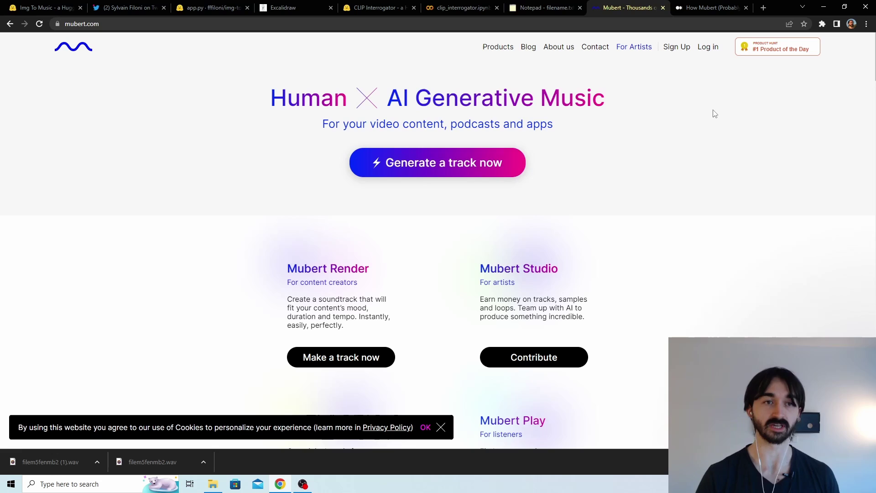
Scroll the Mubert homepage through the Mubert Render and Develop with Mubert API sections.
{"action": "scroll", "coordinate": [605, 165], "scroll_direction": "down", "scroll_amount": 10}
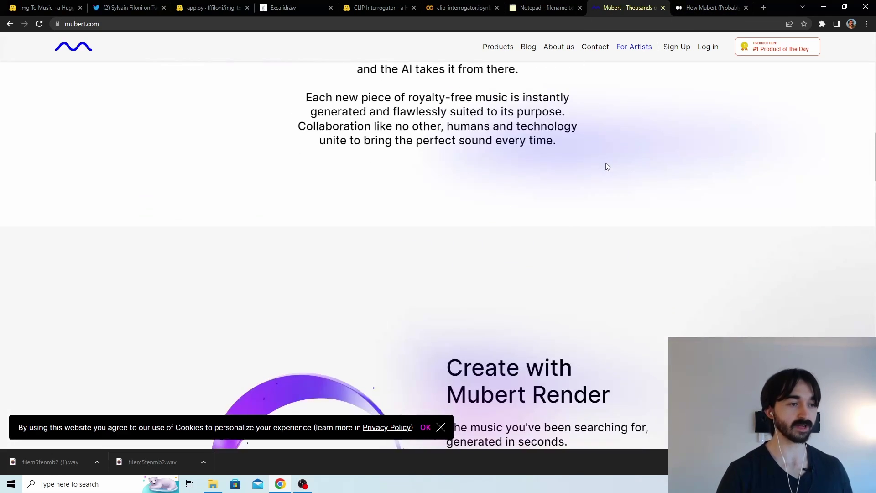
{"action": "scroll", "coordinate": [607, 166], "scroll_direction": "down", "scroll_amount": 6}
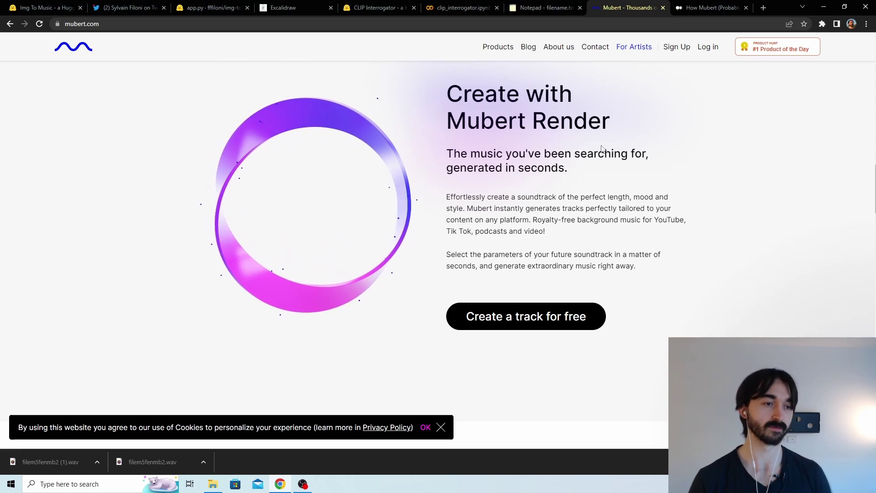
{"action": "scroll", "coordinate": [606, 144], "scroll_direction": "down", "scroll_amount": 4}
{"action": "scroll", "coordinate": [607, 151], "scroll_direction": "down", "scroll_amount": 20}
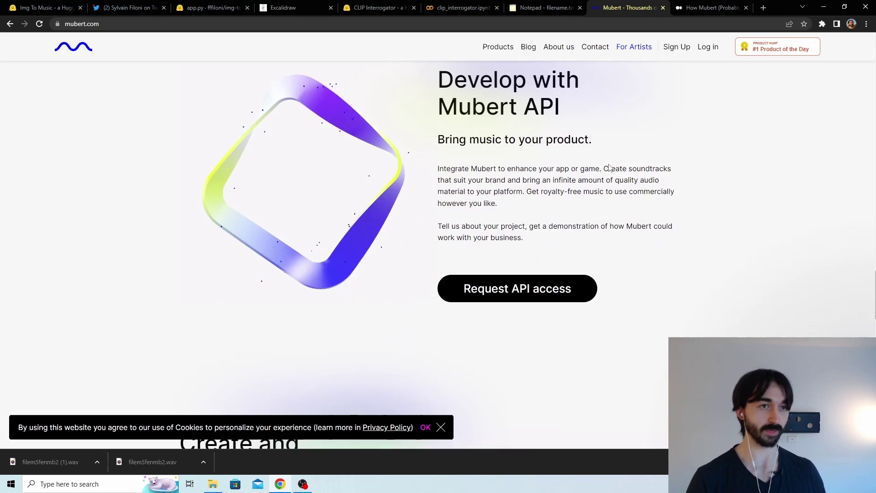
{"action": "scroll", "coordinate": [610, 169], "scroll_direction": "down", "scroll_amount": 5}
Open the How Mubert (Probably) Works article and run its CodePen sample-layering demo.
{"action": "left_click", "coordinate": [696, 11]}
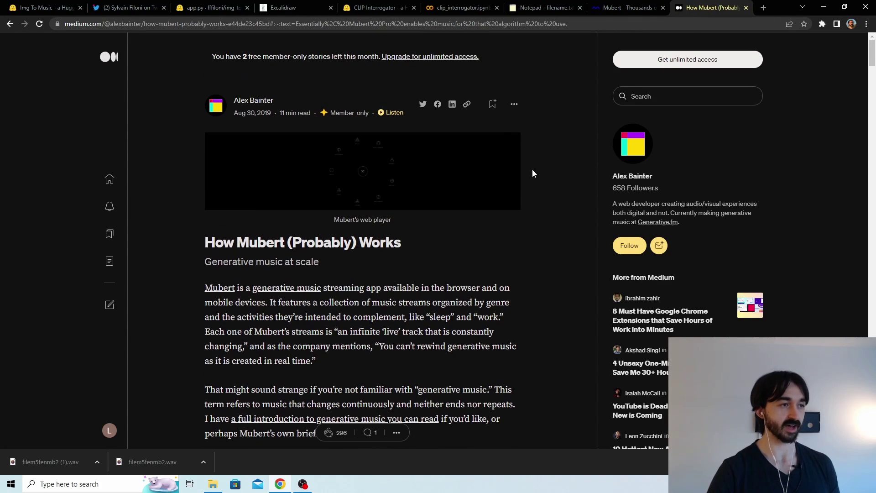
{"action": "scroll", "coordinate": [532, 173], "scroll_direction": "down", "scroll_amount": 15}
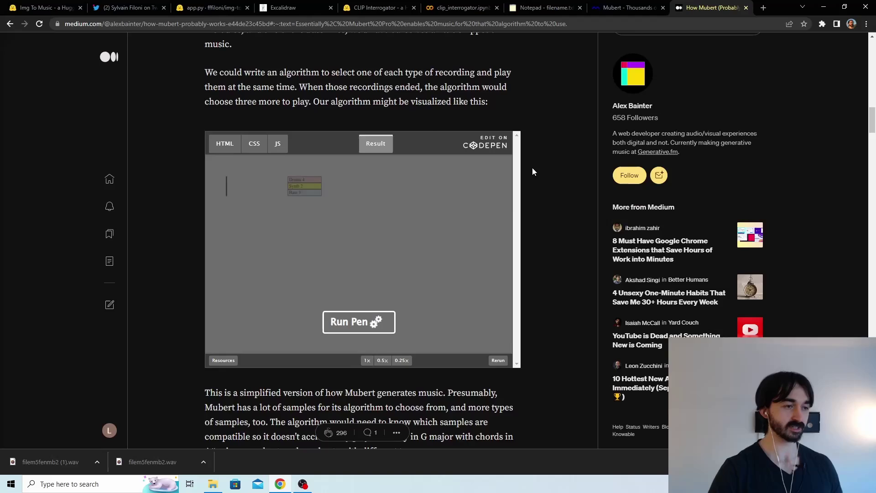
{"action": "scroll", "coordinate": [531, 171], "scroll_direction": "down", "scroll_amount": 12}
{"action": "scroll", "coordinate": [532, 171], "scroll_direction": "up", "scroll_amount": 12}
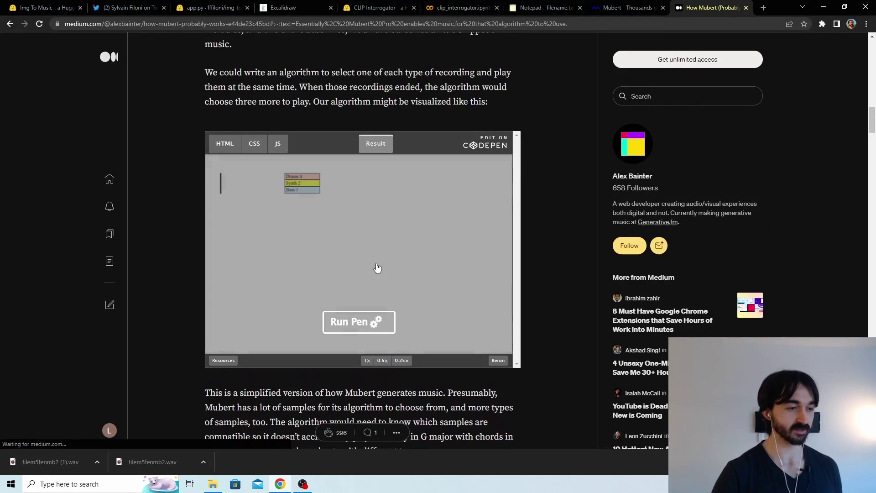
{"action": "left_click", "coordinate": [362, 322]}
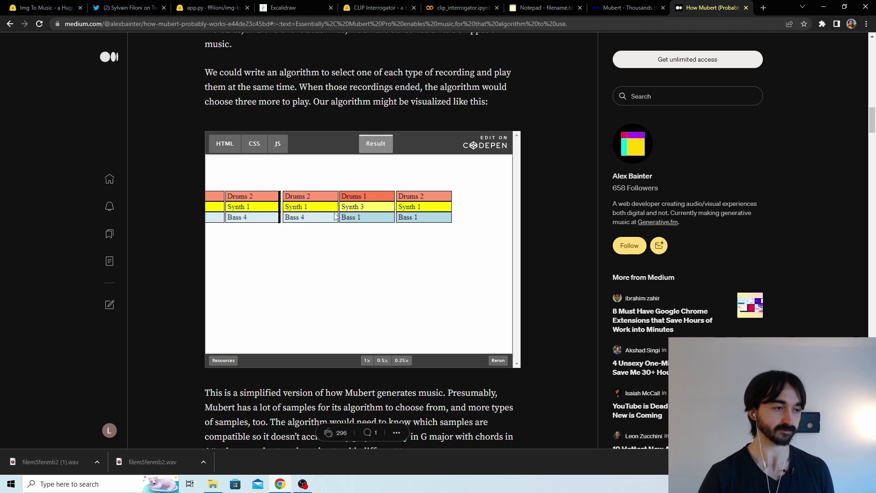
{"action": "scroll", "coordinate": [480, 181], "scroll_direction": "down", "scroll_amount": 1}
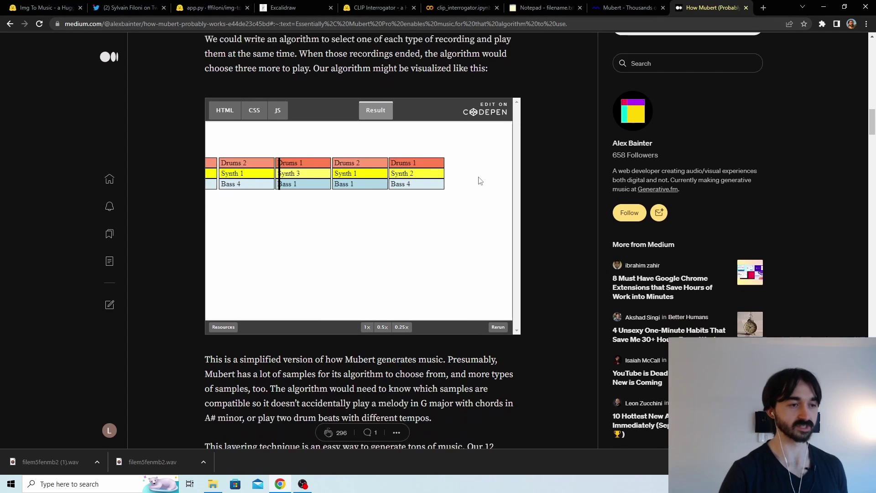
{"action": "scroll", "coordinate": [480, 182], "scroll_direction": "down", "scroll_amount": 2}
{"action": "scroll", "coordinate": [480, 181], "scroll_direction": "up", "scroll_amount": 3}
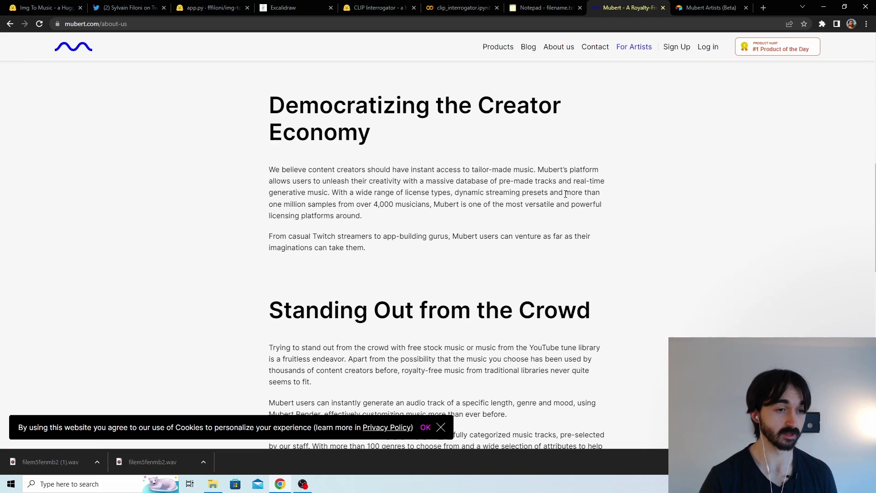
Select 'more than one million samples from over 4,000 musicians' on the About Us page.
{"action": "left_click_drag", "start_coordinate": [565, 193], "coordinate": [430, 204]}
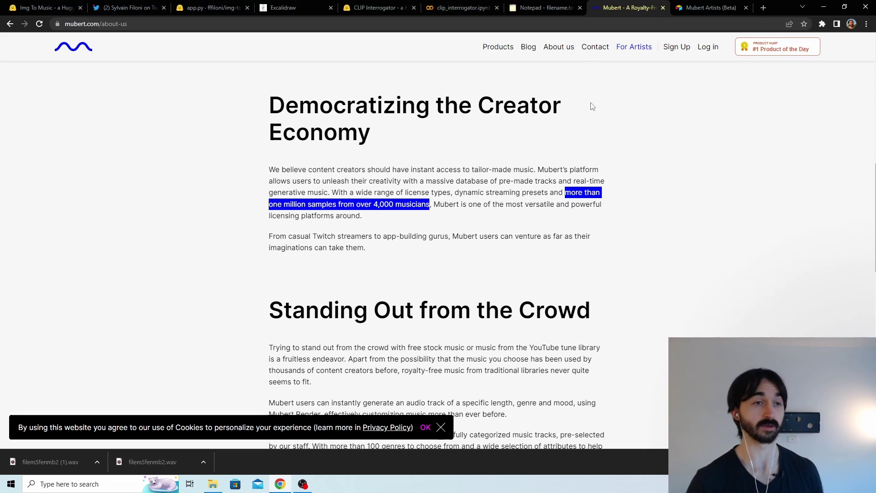
Back in Excalidraw, pan around the Mubert, Request, mp3 File and Algorithm boxes.
{"action": "key", "text": "ctrl+4"}
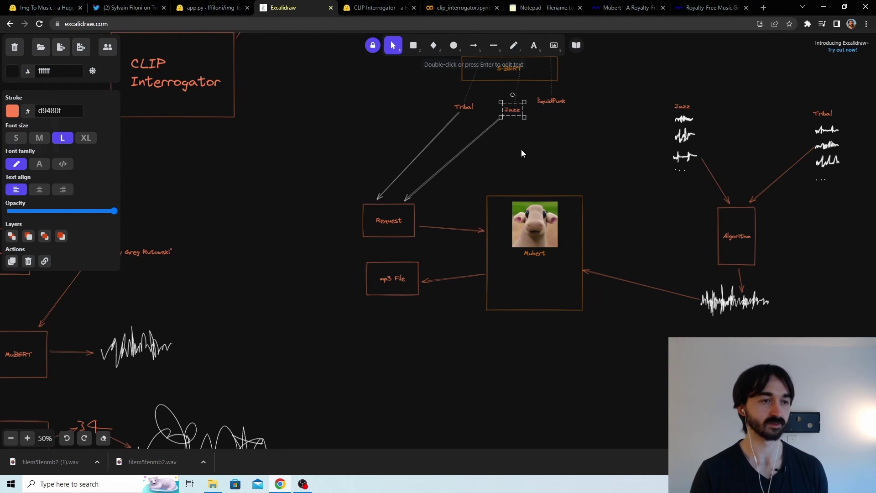
{"action": "scroll", "coordinate": [458, 149], "scroll_direction": "up", "scroll_amount": 1}
{"action": "scroll", "coordinate": [460, 153], "scroll_direction": "up", "scroll_amount": 2}
{"action": "scroll", "coordinate": [461, 156], "scroll_direction": "up", "scroll_amount": 4}
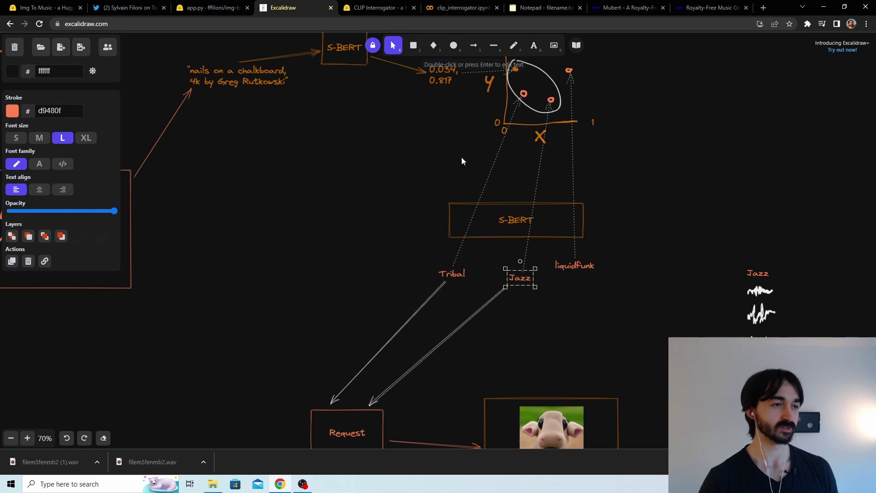
{"action": "scroll", "coordinate": [460, 159], "scroll_direction": "right", "scroll_amount": 3}
{"action": "scroll", "coordinate": [313, 255], "scroll_direction": "left", "scroll_amount": 10}
{"action": "scroll", "coordinate": [458, 231], "scroll_direction": "down", "scroll_amount": 1}
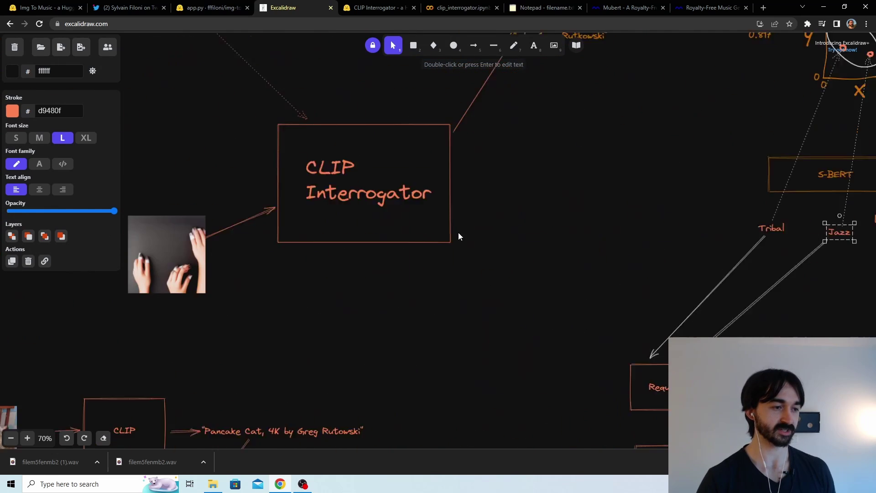
{"action": "scroll", "coordinate": [457, 213], "scroll_direction": "up", "scroll_amount": 1}
{"action": "scroll", "coordinate": [537, 158], "scroll_direction": "right", "scroll_amount": 4}
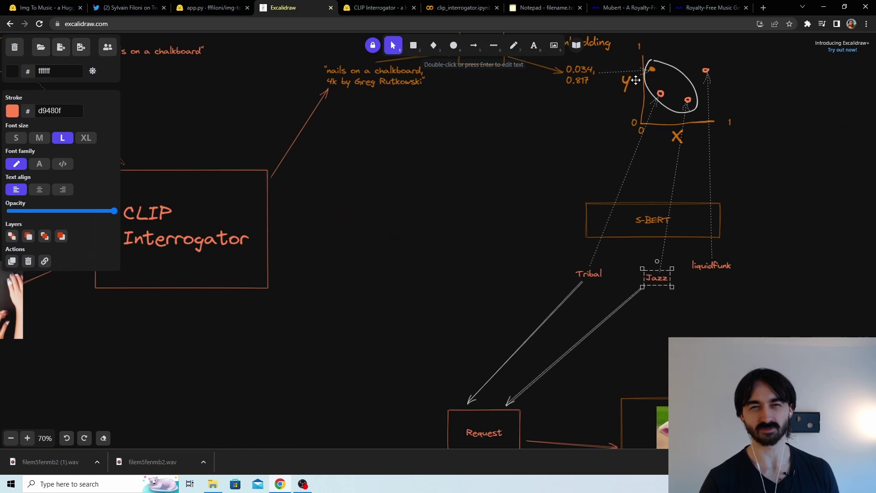
{"action": "scroll", "coordinate": [655, 136], "scroll_direction": "down", "scroll_amount": 3}
{"action": "scroll", "coordinate": [650, 136], "scroll_direction": "down", "scroll_amount": 2}
{"action": "scroll", "coordinate": [551, 212], "scroll_direction": "right", "scroll_amount": 7}
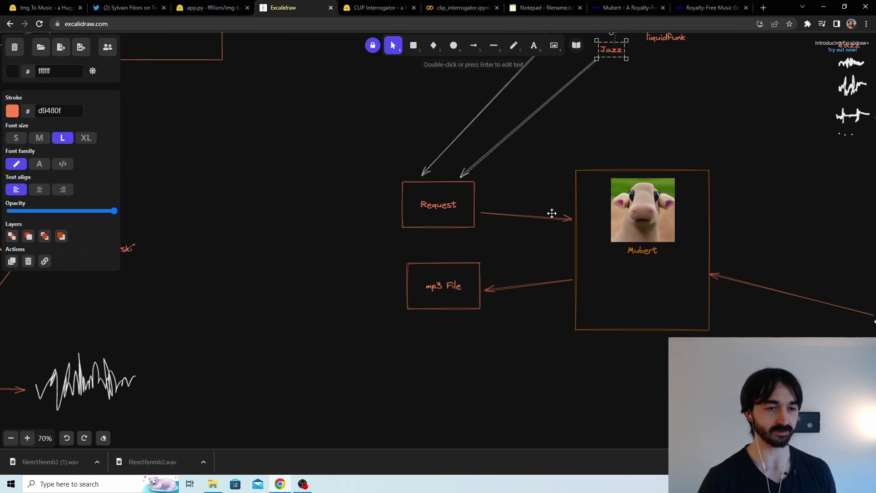
{"action": "scroll", "coordinate": [577, 214], "scroll_direction": "up", "scroll_amount": 2}
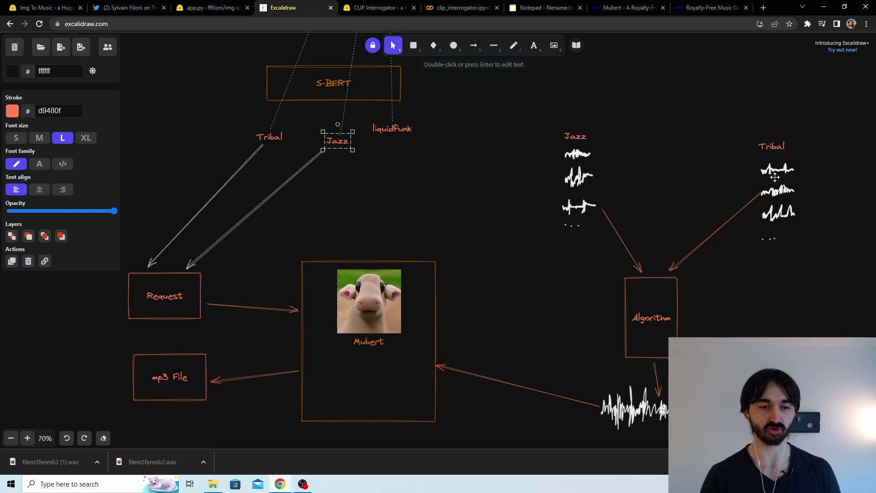
{"action": "scroll", "coordinate": [738, 199], "scroll_direction": "down", "scroll_amount": 3}
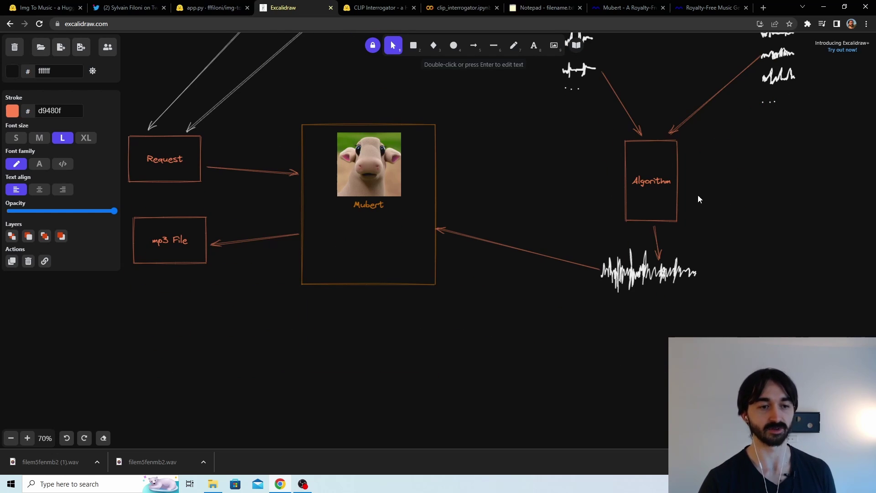
{"action": "scroll", "coordinate": [697, 199], "scroll_direction": "up", "scroll_amount": 1}
Nudge the Algorithm box into a tidier position.
{"action": "left_click_drag", "start_coordinate": [661, 213], "coordinate": [682, 188]}
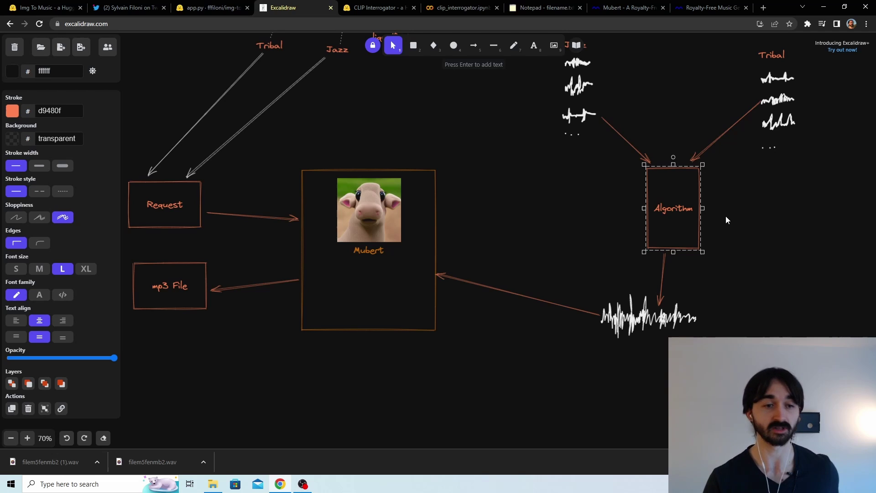
{"action": "mouse_move", "coordinate": [684, 230]}
{"action": "left_mouse_down"}
{"action": "mouse_move", "coordinate": [675, 207]}
{"action": "mouse_move", "coordinate": [680, 218]}
{"action": "left_mouse_up"}
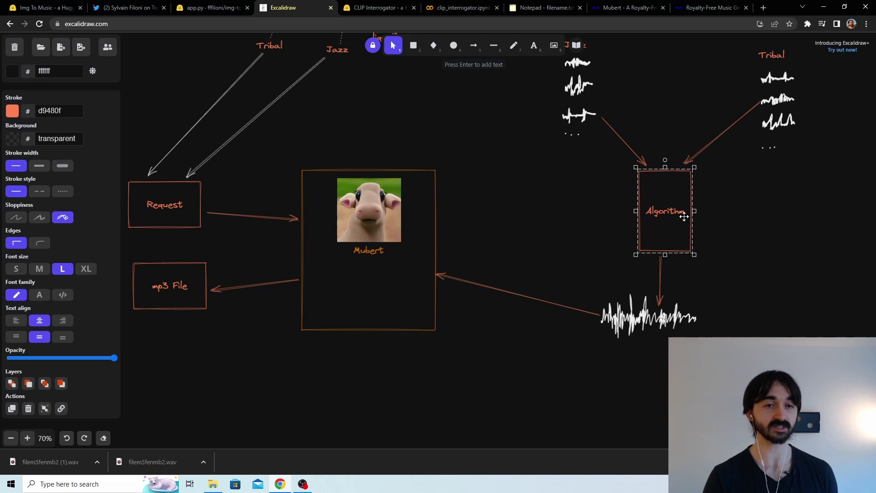
{"action": "scroll", "coordinate": [368, 290], "scroll_direction": "left", "scroll_amount": 3}
{"action": "scroll", "coordinate": [368, 290], "scroll_direction": "left", "scroll_amount": 2}
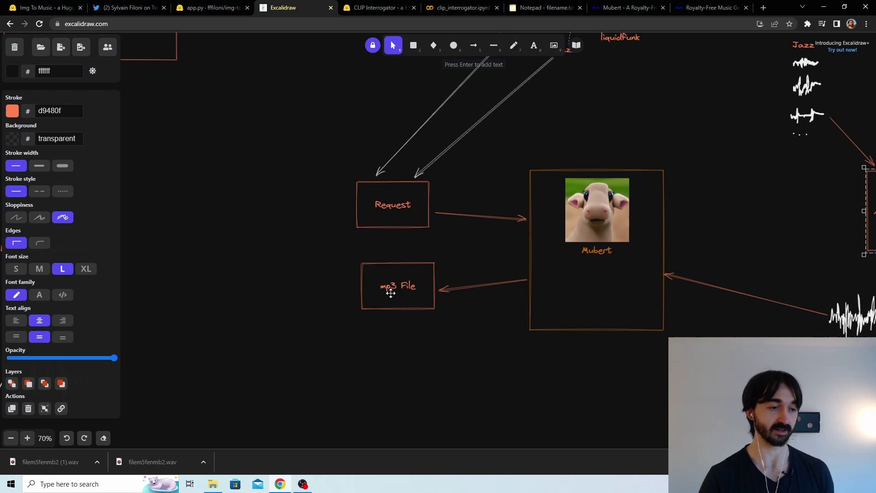
Shift the mp3 File box slightly down, then return to the Img To Music page.
{"action": "left_click", "coordinate": [400, 295]}
{"action": "mouse_move", "coordinate": [400, 294]}
{"action": "left_mouse_down"}
{"action": "mouse_move", "coordinate": [363, 304]}
{"action": "mouse_move", "coordinate": [406, 305]}
{"action": "left_mouse_up"}
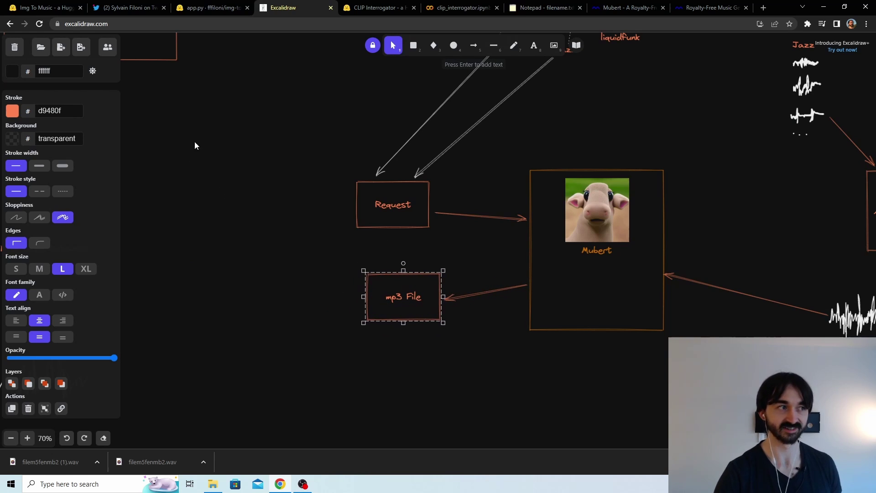
{"action": "left_click", "coordinate": [52, 9]}
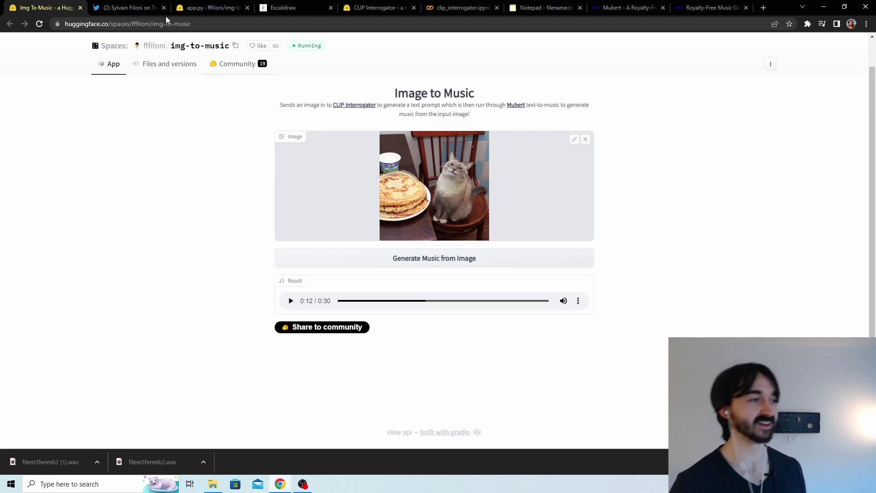
With a green pencil stroke, draw check marks above the cat image in the recap.
{"action": "left_click", "coordinate": [282, 8]}
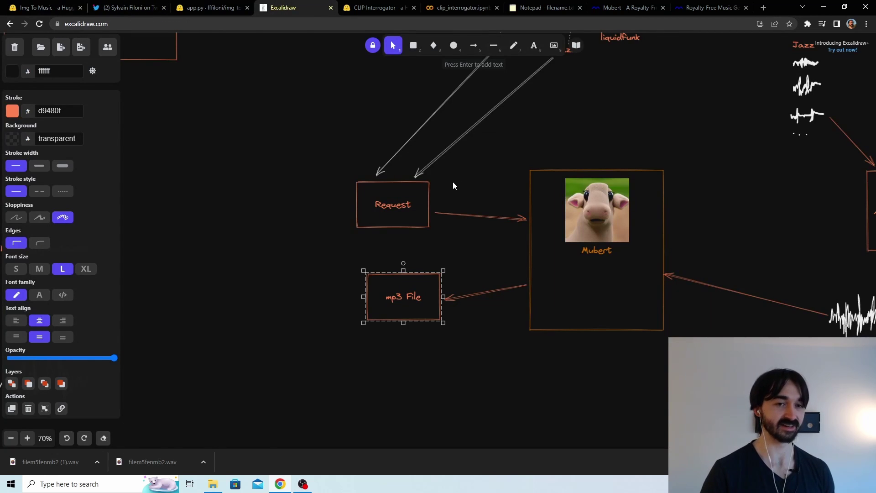
{"action": "scroll", "coordinate": [452, 185], "scroll_direction": "down", "scroll_amount": 10}
{"action": "scroll", "coordinate": [455, 180], "scroll_direction": "up", "scroll_amount": 5}
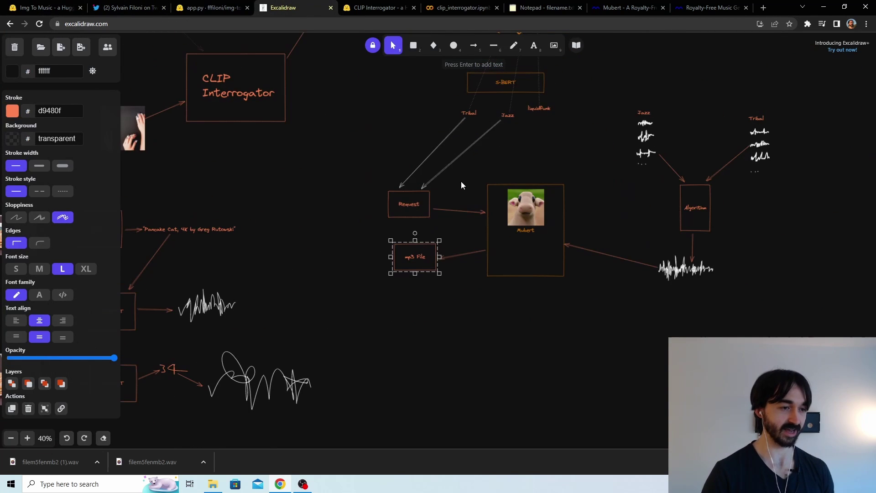
{"action": "left_click", "coordinate": [509, 171]}
{"action": "left_click", "coordinate": [513, 46]}
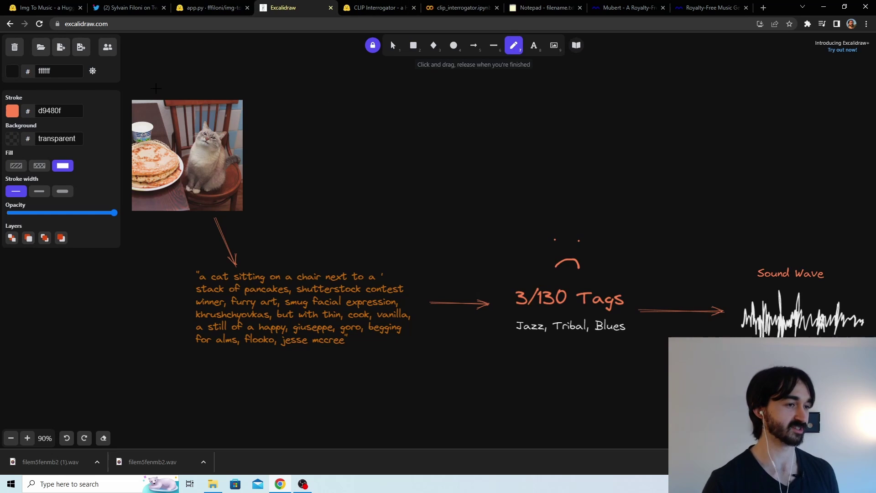
{"action": "left_click", "coordinate": [13, 111]}
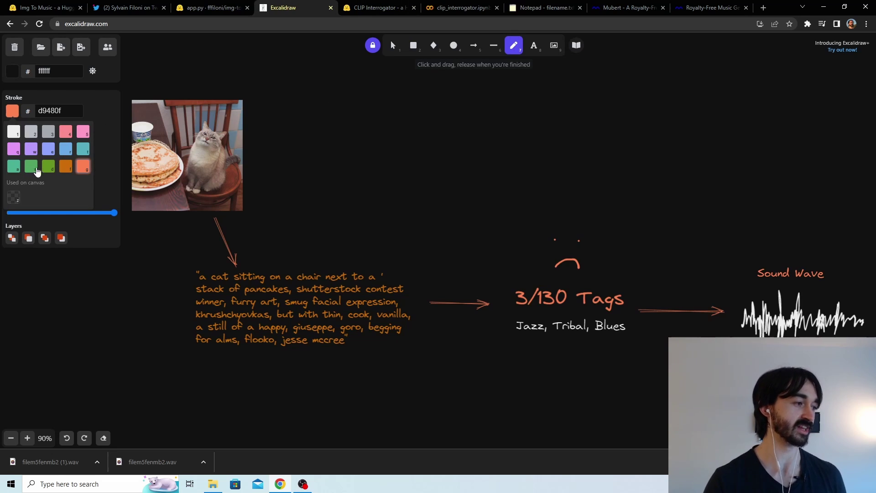
{"action": "left_click", "coordinate": [48, 166]}
{"action": "mouse_move", "coordinate": [178, 64]}
{"action": "left_mouse_down"}
{"action": "mouse_move", "coordinate": [184, 83]}
{"action": "mouse_move", "coordinate": [219, 51]}
{"action": "mouse_move", "coordinate": [254, 58]}
{"action": "mouse_move", "coordinate": [272, 79]}
{"action": "left_mouse_up"}
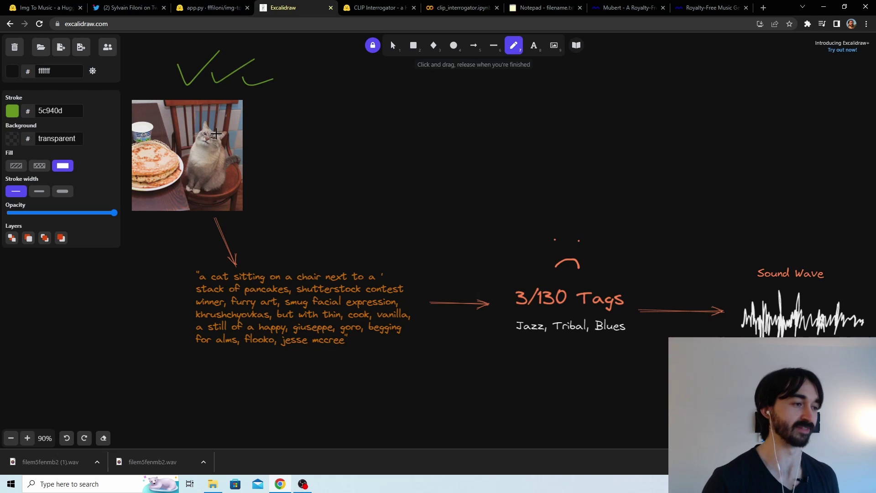
Add a green check mark beside the generated prompt text.
{"action": "scroll", "coordinate": [302, 335], "scroll_direction": "down", "scroll_amount": 1}
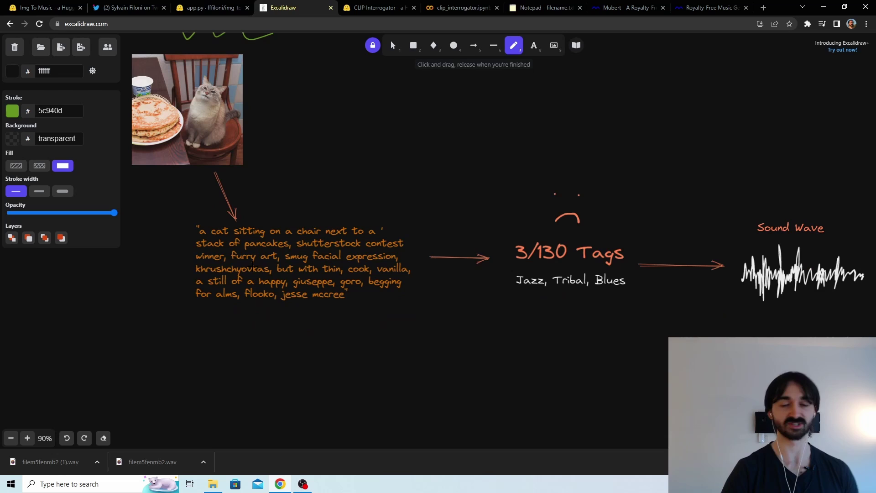
{"action": "mouse_move", "coordinate": [305, 167]}
{"action": "left_mouse_down"}
{"action": "mouse_move", "coordinate": [314, 189]}
{"action": "mouse_move", "coordinate": [383, 126]}
{"action": "left_mouse_up"}
{"action": "scroll", "coordinate": [288, 119], "scroll_direction": "up", "scroll_amount": 1}
{"action": "scroll", "coordinate": [304, 171], "scroll_direction": "down", "scroll_amount": 1}
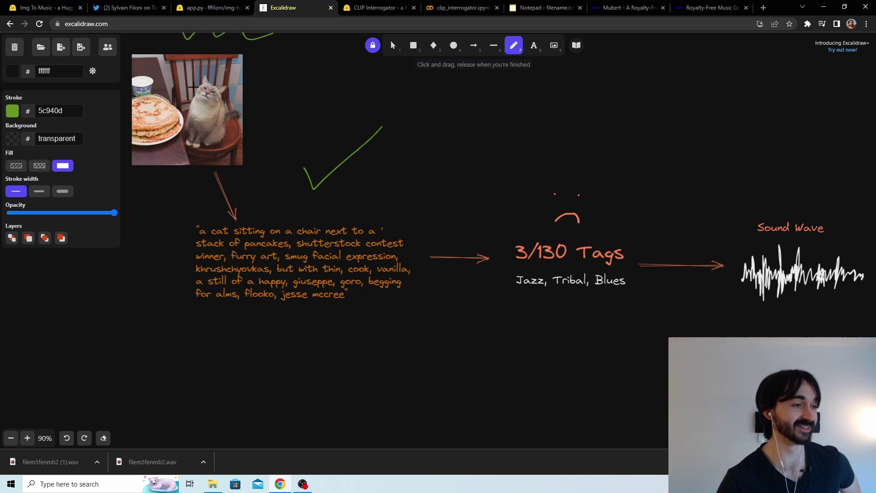
{"action": "scroll", "coordinate": [256, 154], "scroll_direction": "up", "scroll_amount": 1}
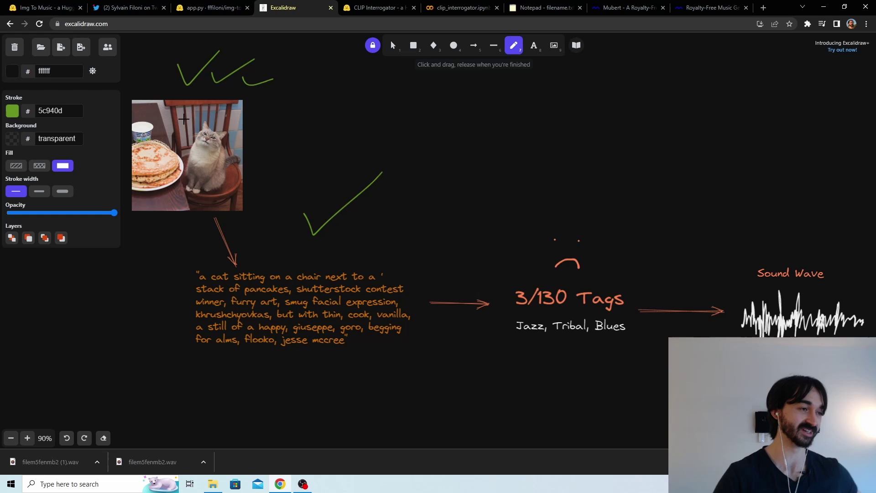
{"action": "scroll", "coordinate": [372, 243], "scroll_direction": "down", "scroll_amount": 1}
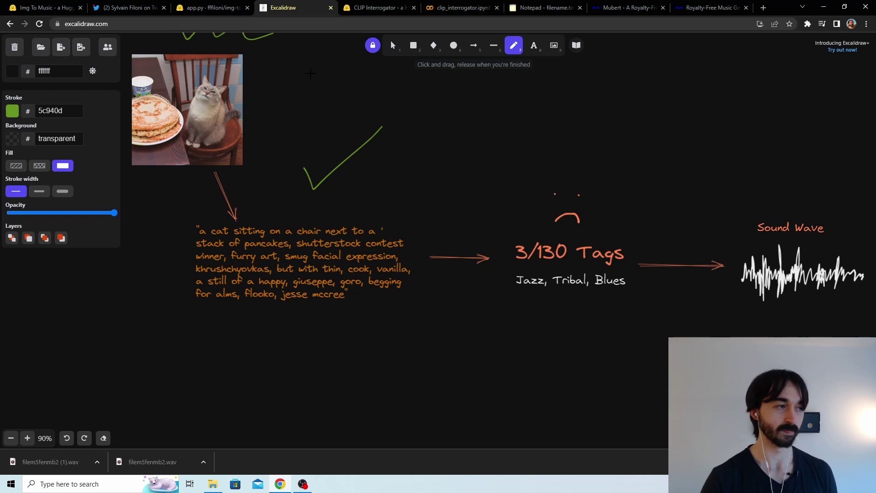
Draw an orange cross over the 3/130 Tags step, undoing the last rough stroke.
{"action": "left_click", "coordinate": [13, 110]}
{"action": "left_click", "coordinate": [67, 172]}
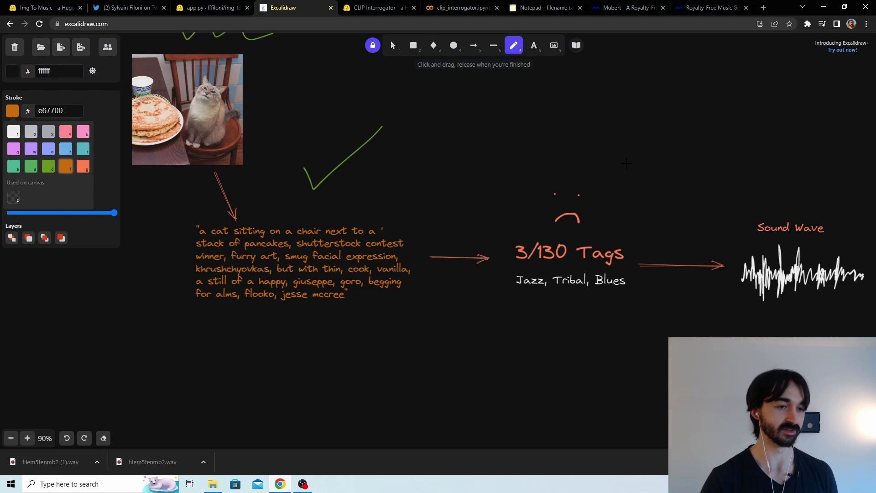
{"action": "left_click_drag", "start_coordinate": [528, 139], "coordinate": [602, 198]}
{"action": "left_click_drag", "start_coordinate": [470, 183], "coordinate": [660, 101]}
{"action": "left_click_drag", "start_coordinate": [539, 109], "coordinate": [627, 182]}
{"action": "left_click_drag", "start_coordinate": [451, 160], "coordinate": [653, 84]}
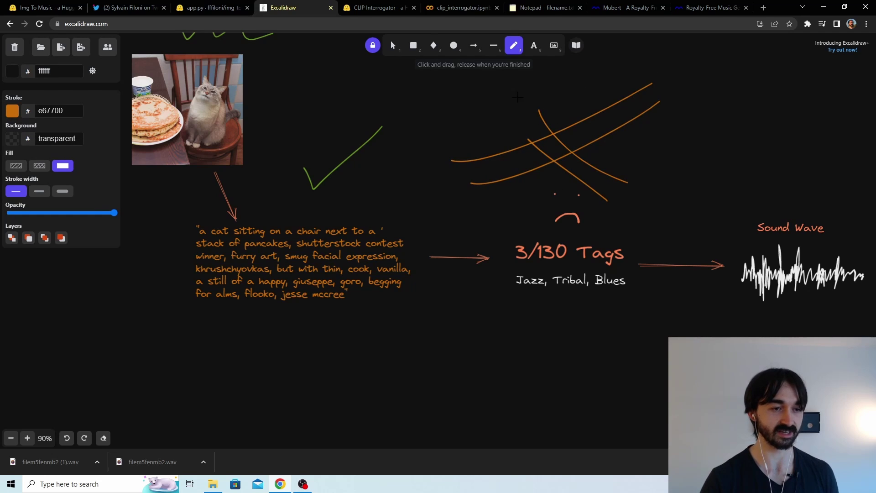
{"action": "left_click_drag", "start_coordinate": [518, 95], "coordinate": [644, 206]}
{"action": "left_click_drag", "start_coordinate": [492, 174], "coordinate": [519, 170]}
{"action": "left_click_drag", "start_coordinate": [613, 130], "coordinate": [645, 111]}
{"action": "key", "text": "ctrl+z"}
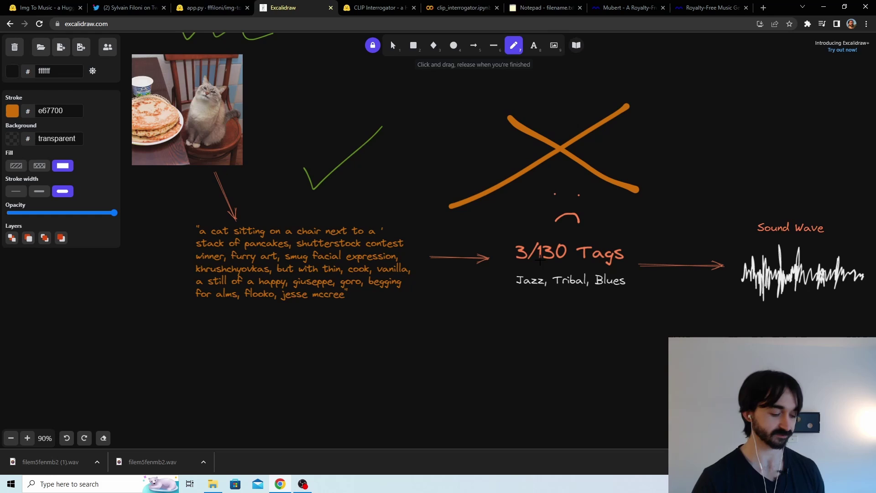
Switch the stroke colour back to green after briefly trying teal.
{"action": "scroll", "coordinate": [630, 270], "scroll_direction": "right", "scroll_amount": 3}
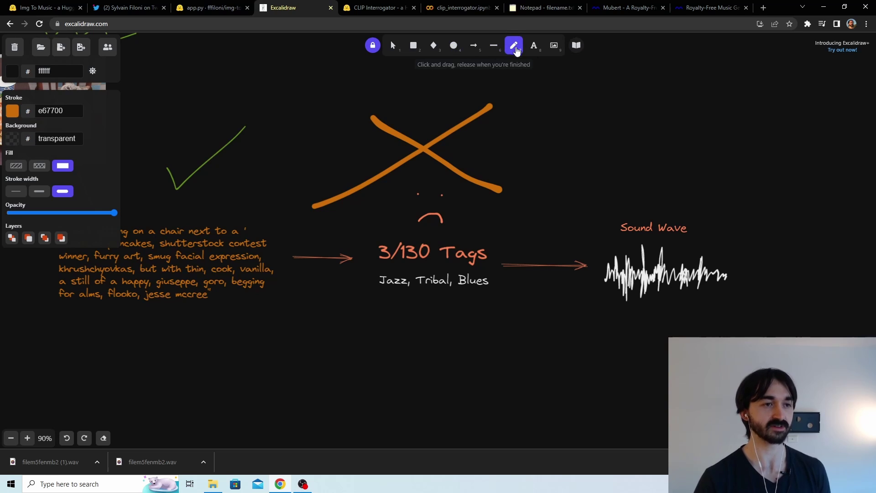
{"action": "left_click", "coordinate": [13, 111]}
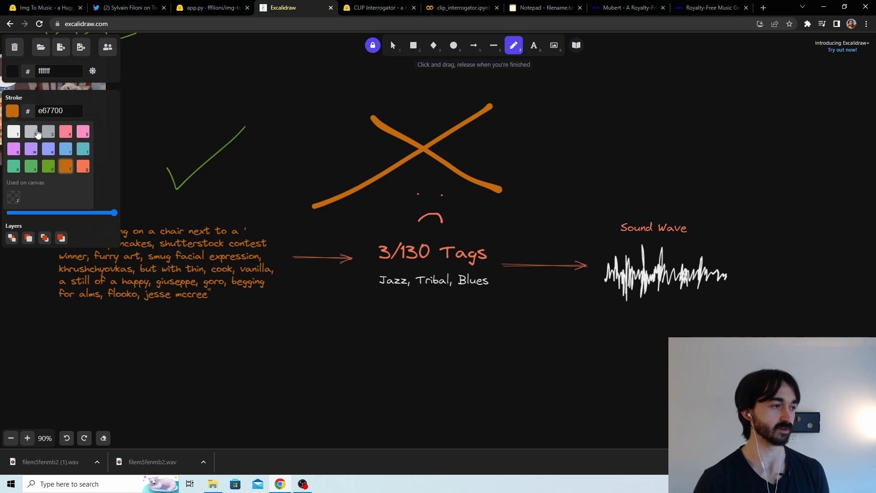
{"action": "left_click", "coordinate": [15, 168]}
{"action": "left_click", "coordinate": [48, 167]}
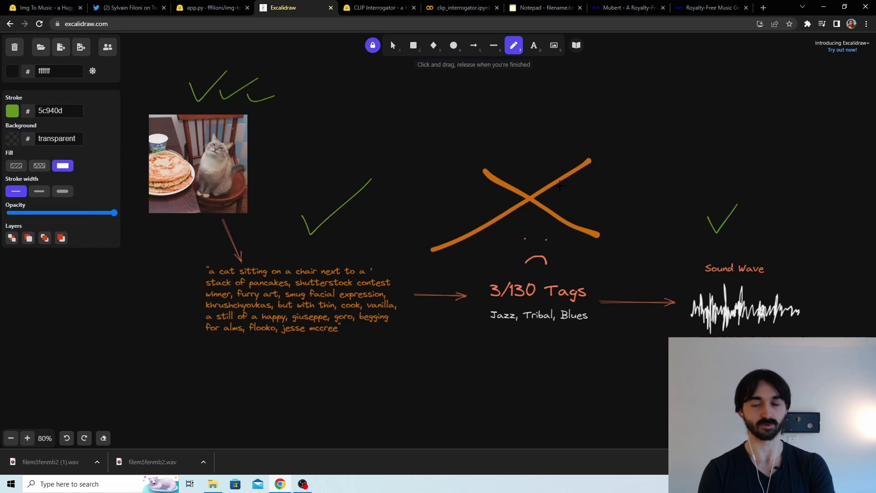
Flip between the Img To Music announcement thread and Mubert's pages, ending on About Us.
{"action": "left_click", "coordinate": [140, 10]}
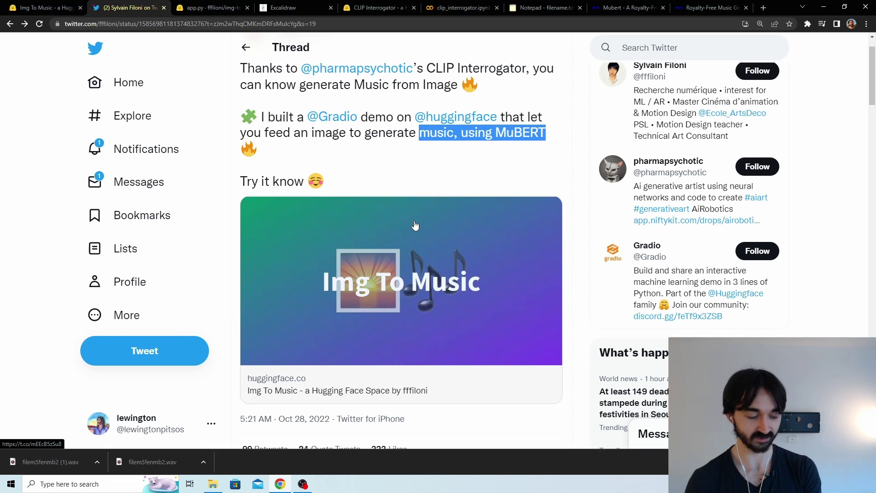
{"action": "left_click", "coordinate": [617, 10]}
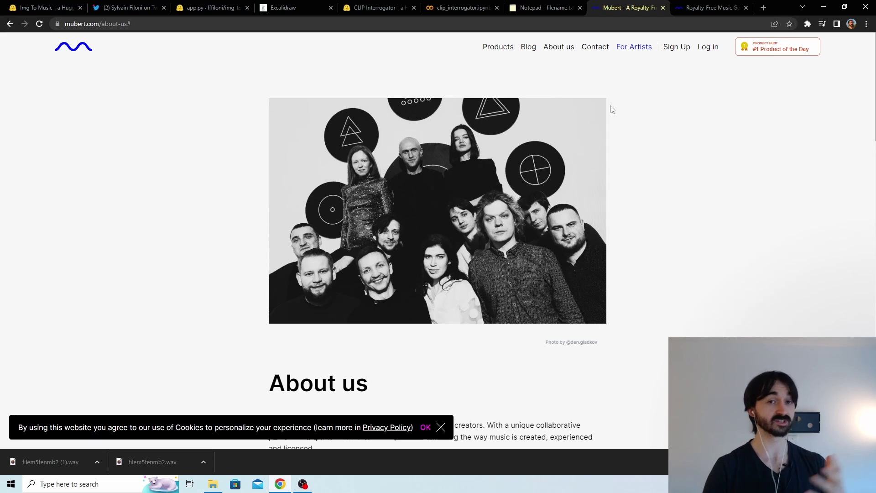
{"action": "left_click", "coordinate": [117, 6]}
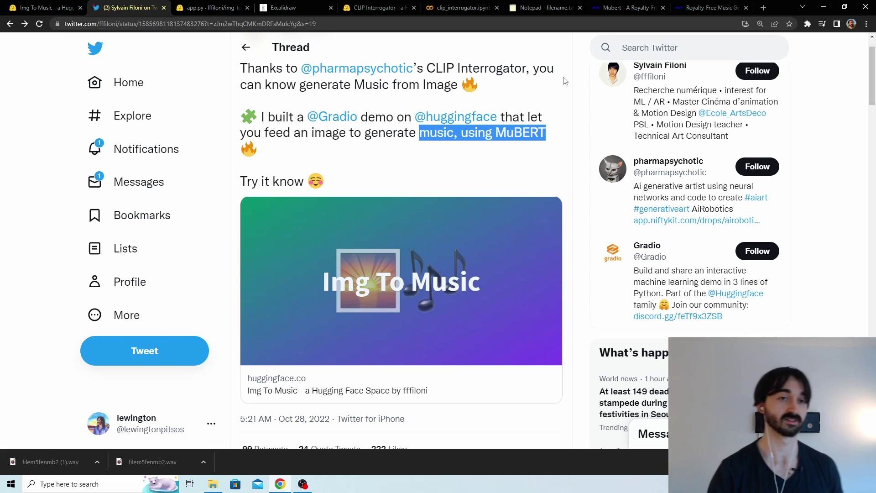
{"action": "left_click", "coordinate": [695, 9]}
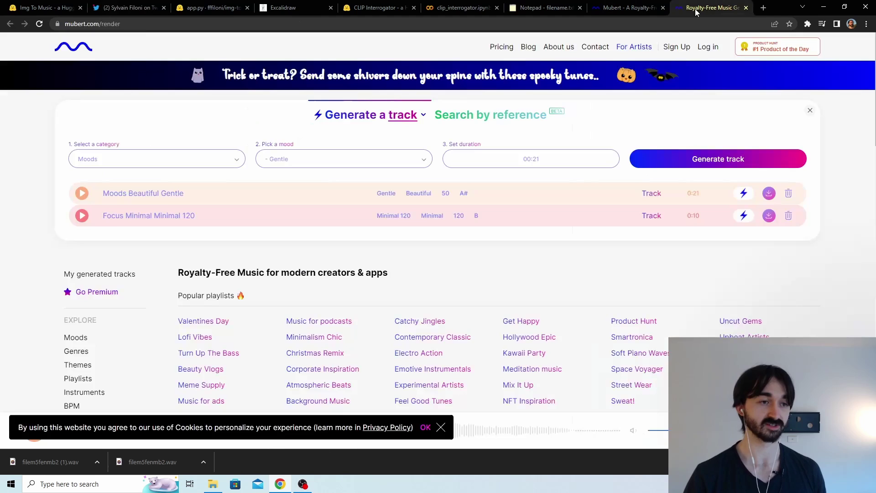
{"action": "left_click", "coordinate": [645, 13]}
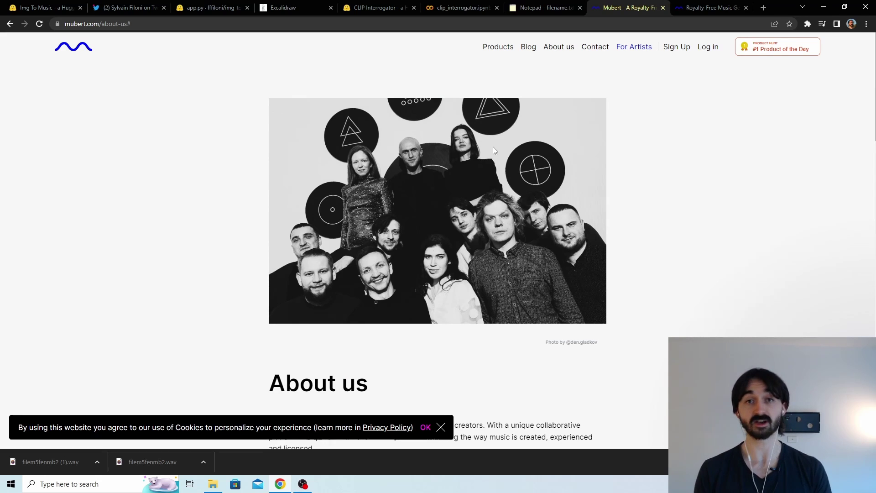
{"action": "key", "text": "ctrl+Tab"}
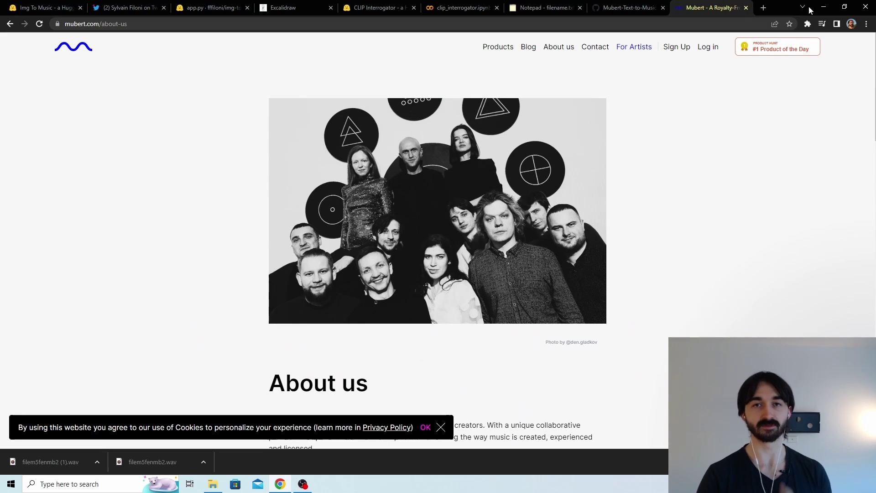
View the Mubert_Text_to_Music.ipynb notebook, scrolling down and back up.
{"action": "left_click", "coordinate": [638, 7]}
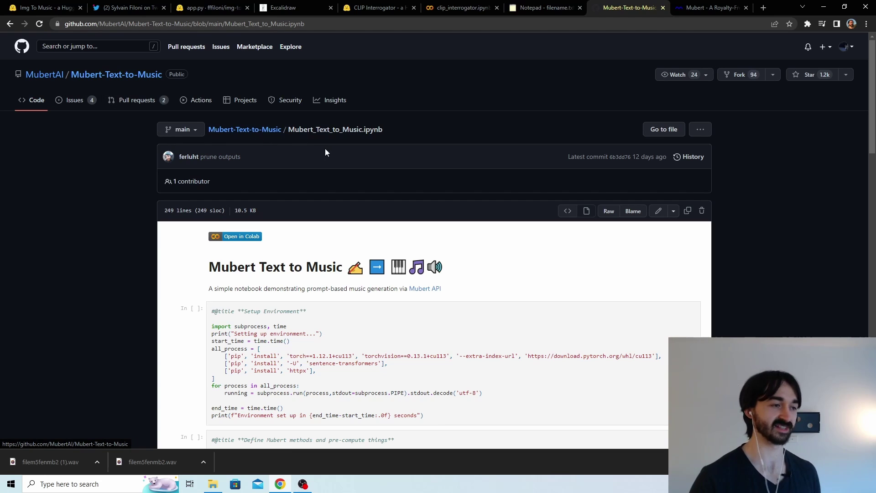
{"action": "scroll", "coordinate": [325, 155], "scroll_direction": "down", "scroll_amount": 2}
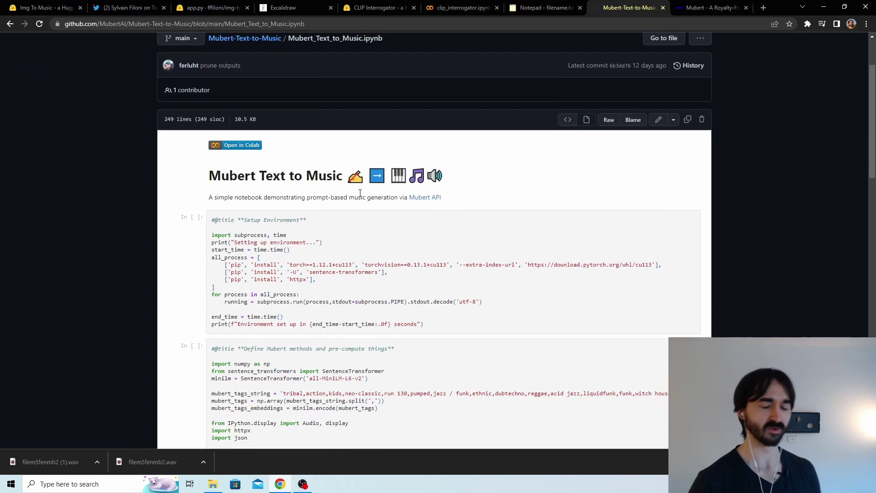
{"action": "scroll", "coordinate": [360, 193], "scroll_direction": "up", "scroll_amount": 2}
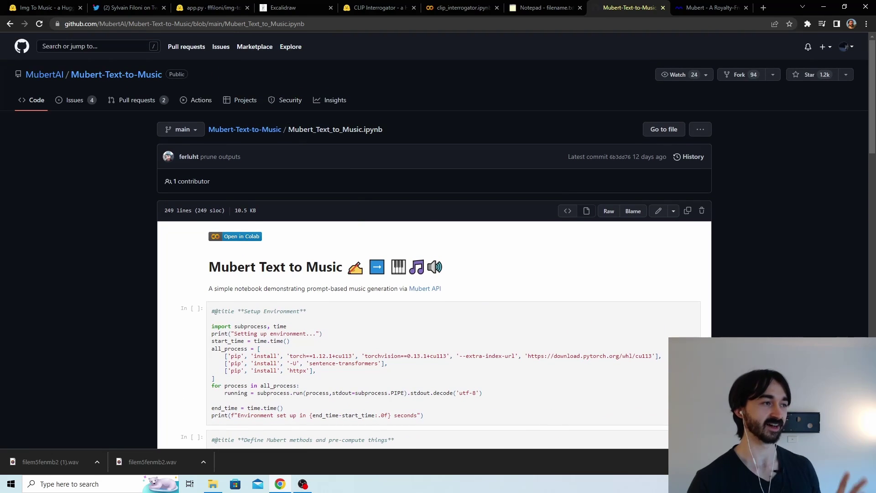
Reopen the Img To Music Twitter thread and scroll through its replies.
{"action": "left_click", "coordinate": [133, 10]}
{"action": "scroll", "coordinate": [424, 209], "scroll_direction": "down", "scroll_amount": 4}
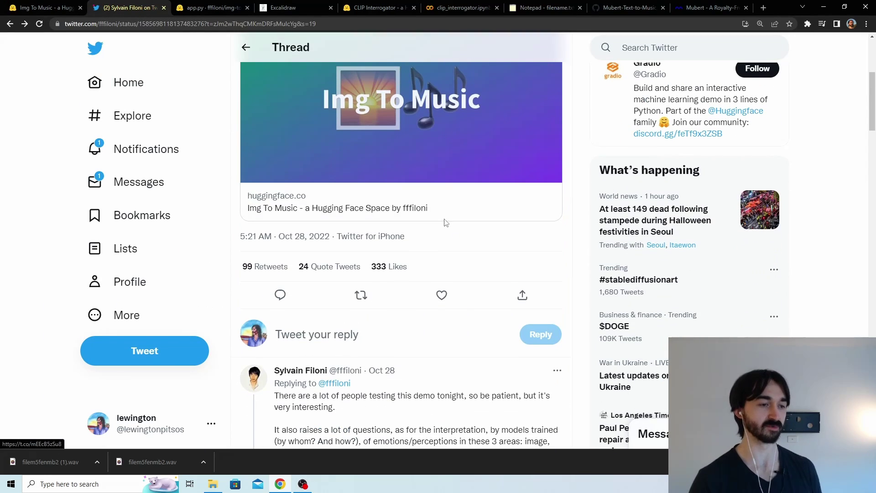
{"action": "scroll", "coordinate": [434, 221], "scroll_direction": "down", "scroll_amount": 12}
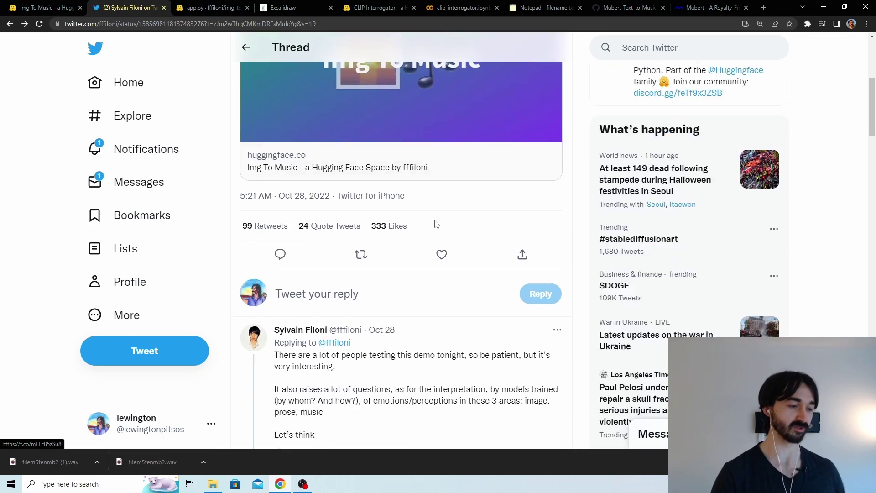
{"action": "scroll", "coordinate": [434, 223], "scroll_direction": "down", "scroll_amount": 5}
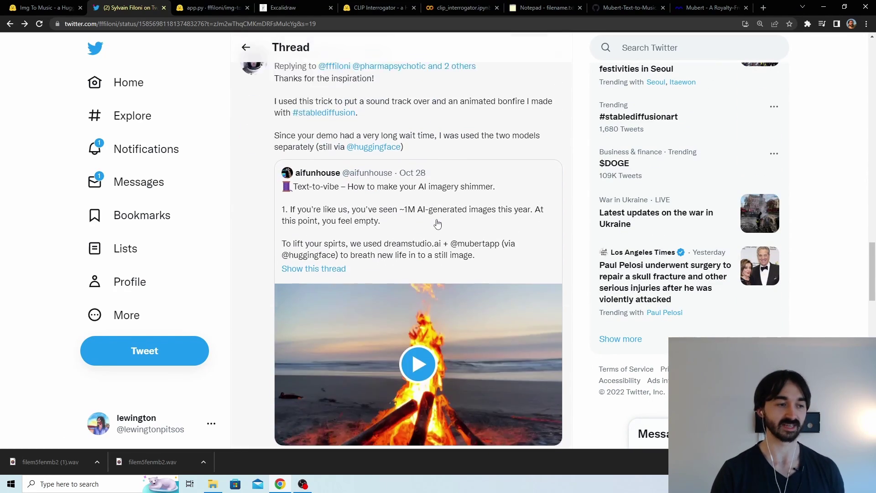
{"action": "scroll", "coordinate": [507, 119], "scroll_direction": "up", "scroll_amount": 4}
{"action": "scroll", "coordinate": [508, 119], "scroll_direction": "up", "scroll_amount": 2}
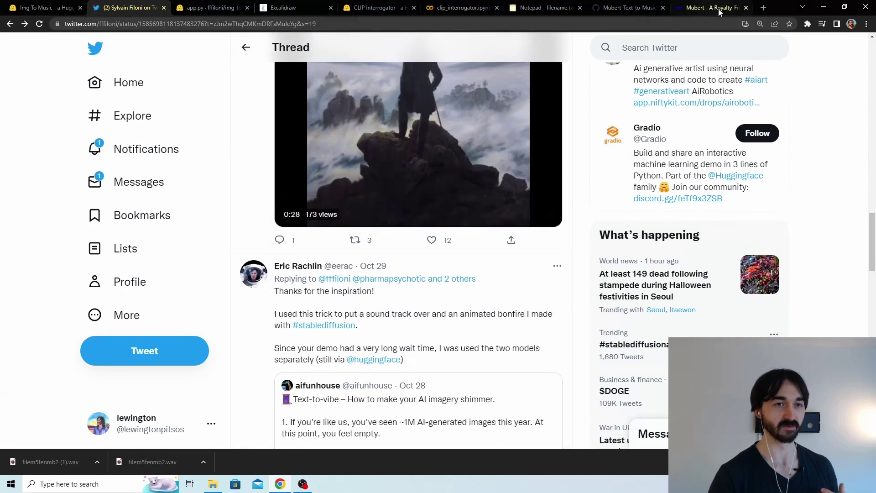
Show the mubert.com/about-us page with the team photo above the 'About us' heading.
{"action": "left_click", "coordinate": [712, 8]}
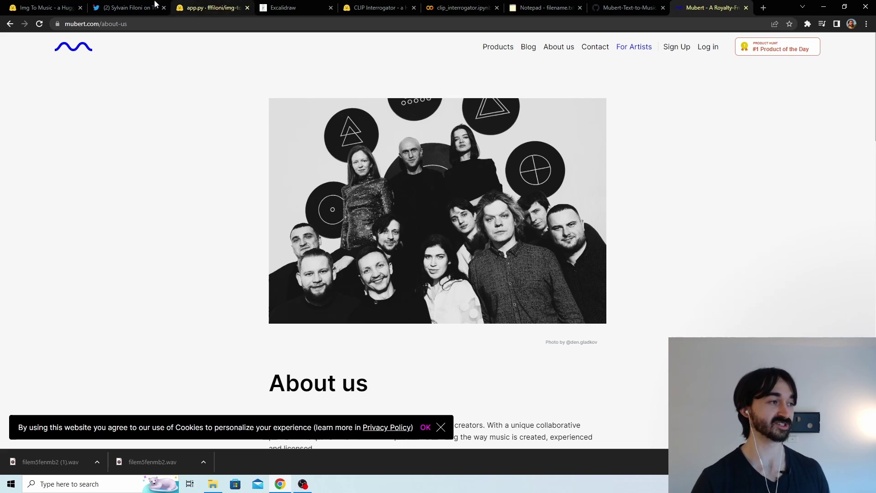
Switch back to the Img To Music Space showing the cat-and-pancakes image and its track.
{"action": "left_click", "coordinate": [44, 8]}
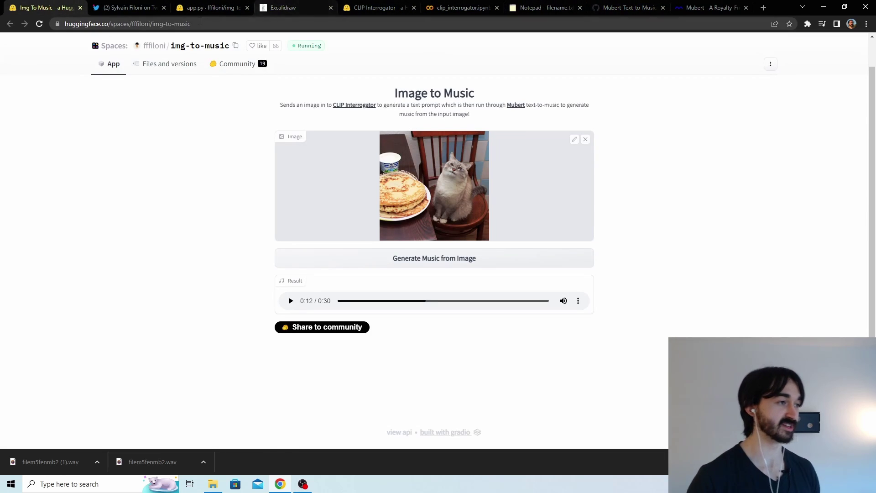